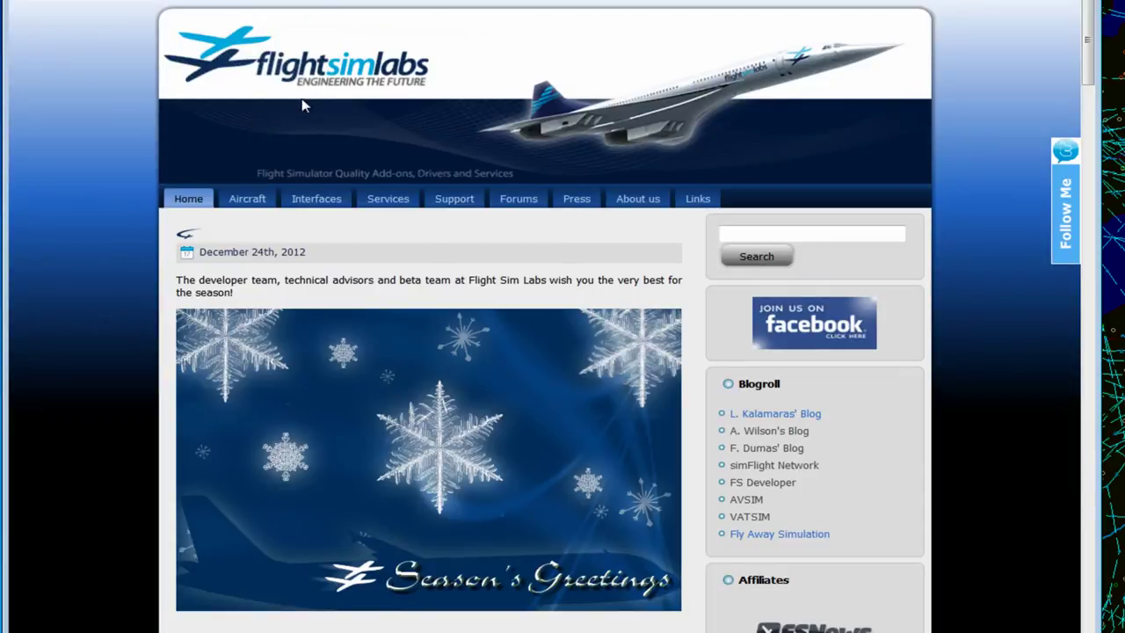
Look over the Flight Sim Labs website and the SSTSIM Concorde product details, including the exterior model variants and general features
mouse_move(247, 199)
mouse_move(255, 235)
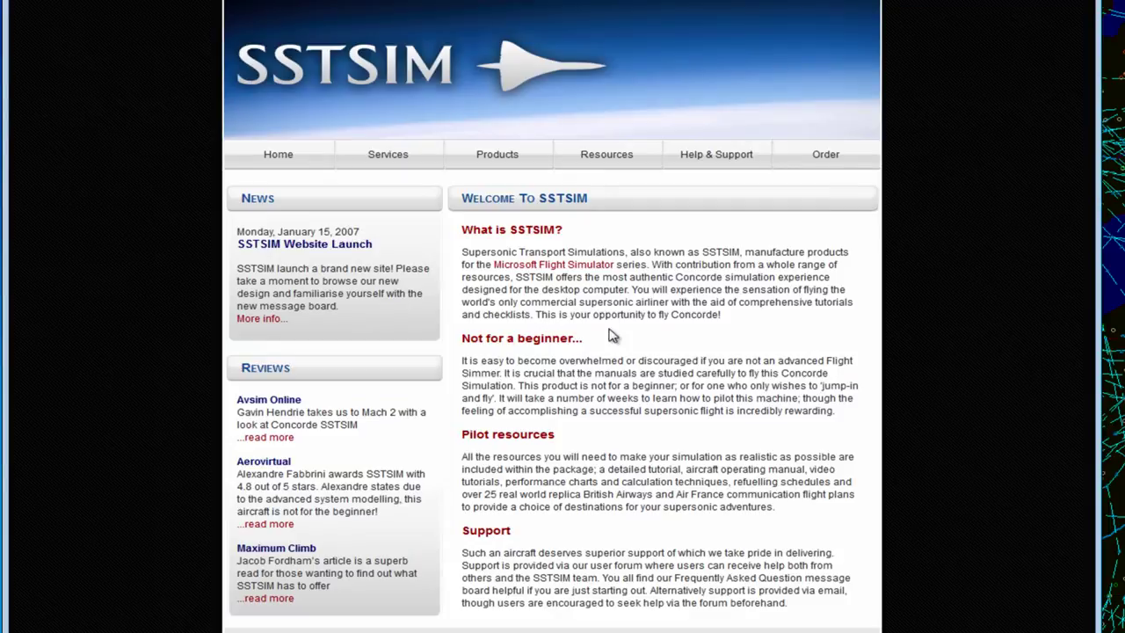
mouse_move(472, 156)
click(499, 178)
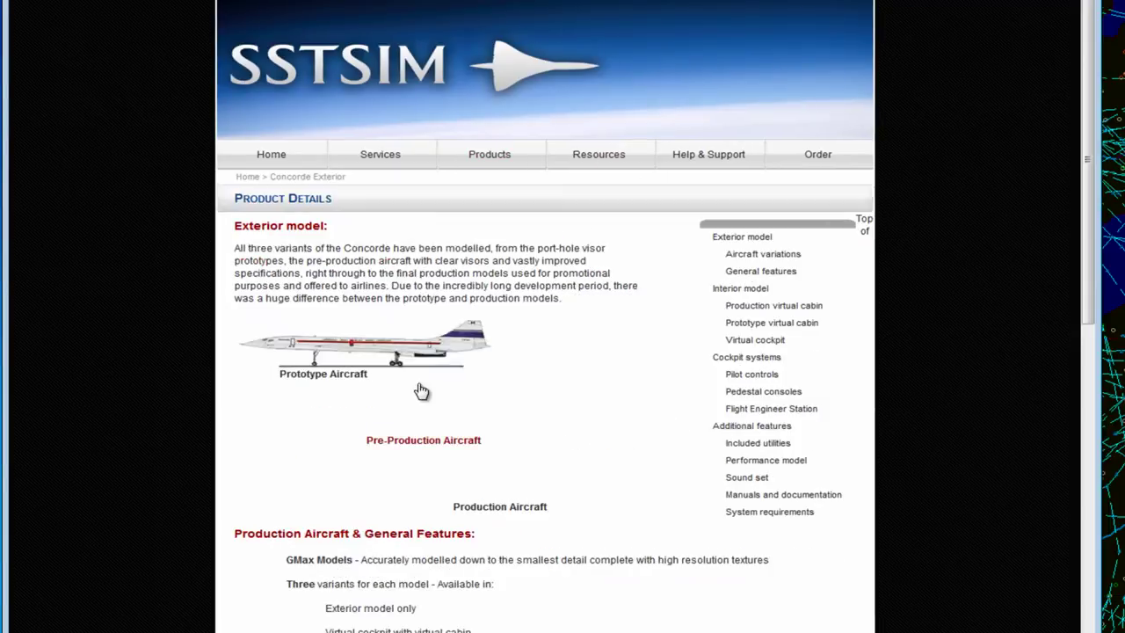
scroll(209, 391, down, 3)
scroll(209, 393, down, 1)
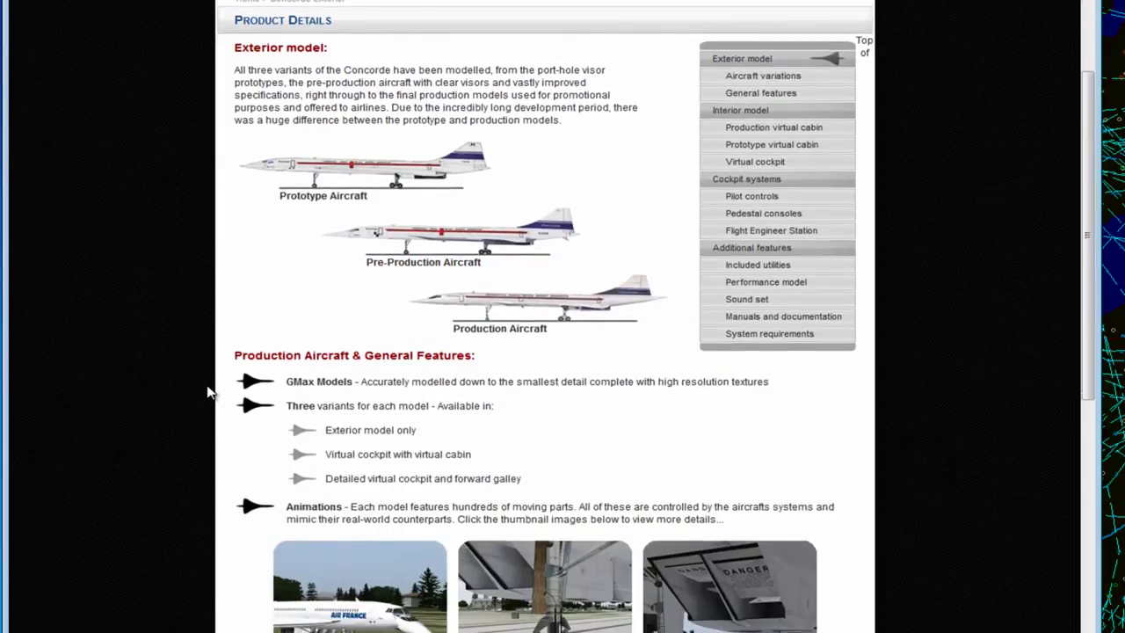
scroll(209, 395, up, 4)
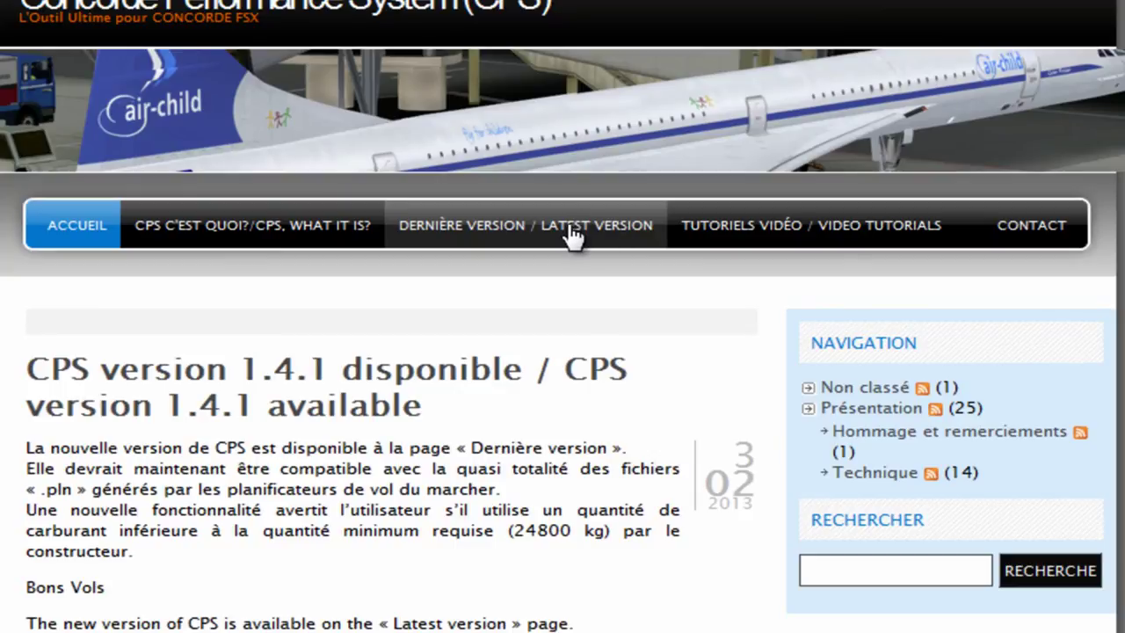
Copy the download password from the CPS latest version page and open the download page for CPS 1.4.1 setup.zip
click(572, 235)
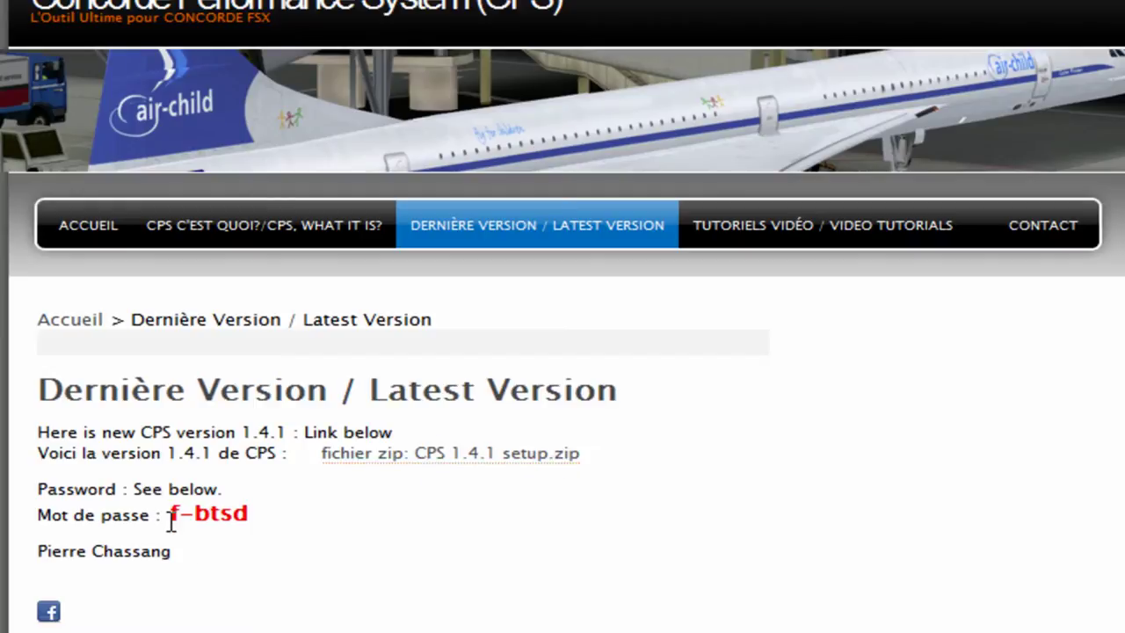
drag(169, 512, 255, 523)
right_click(249, 526)
click(276, 545)
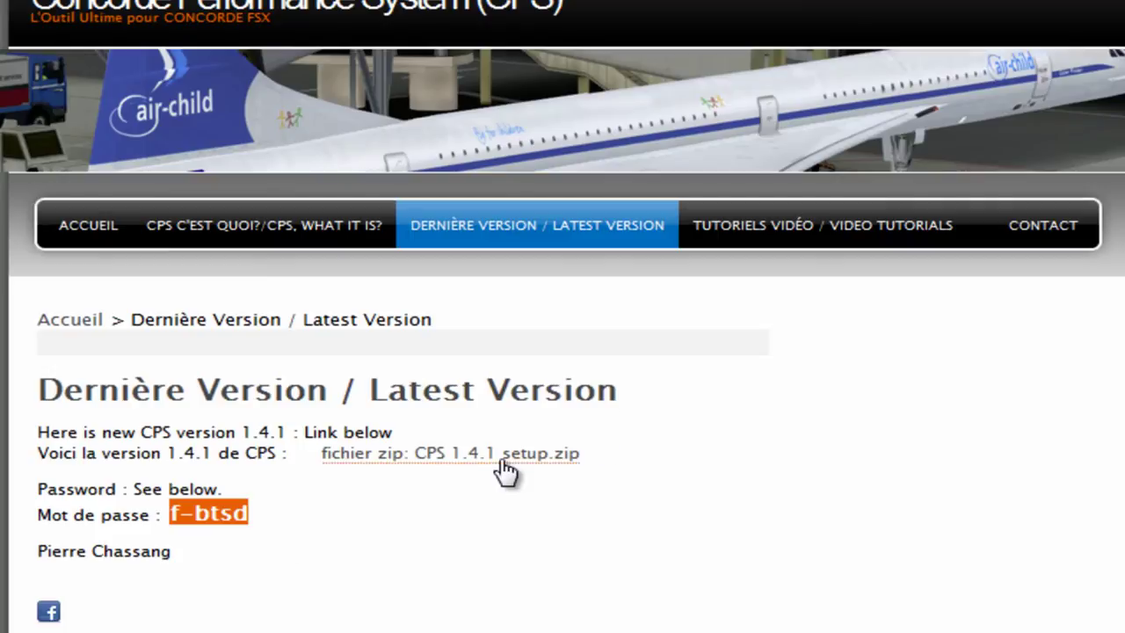
click(501, 426)
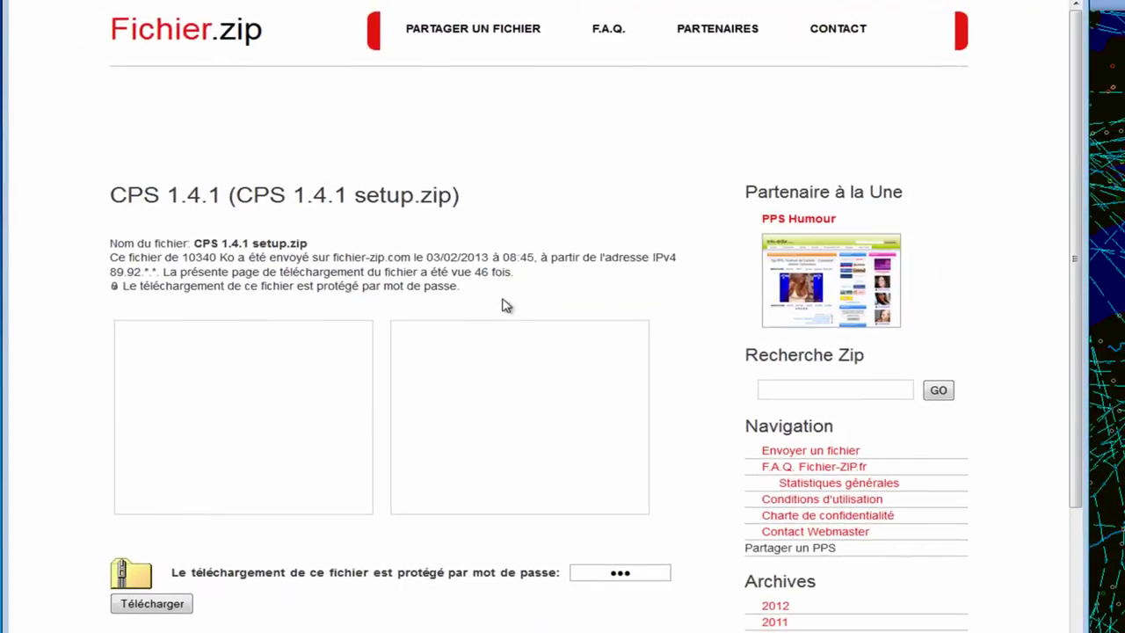
Replace the prefilled download password with the copied one and save cps-1-4-1-setup.zip to disk
scroll(527, 370, down, 2)
scroll(383, 243, up, 3)
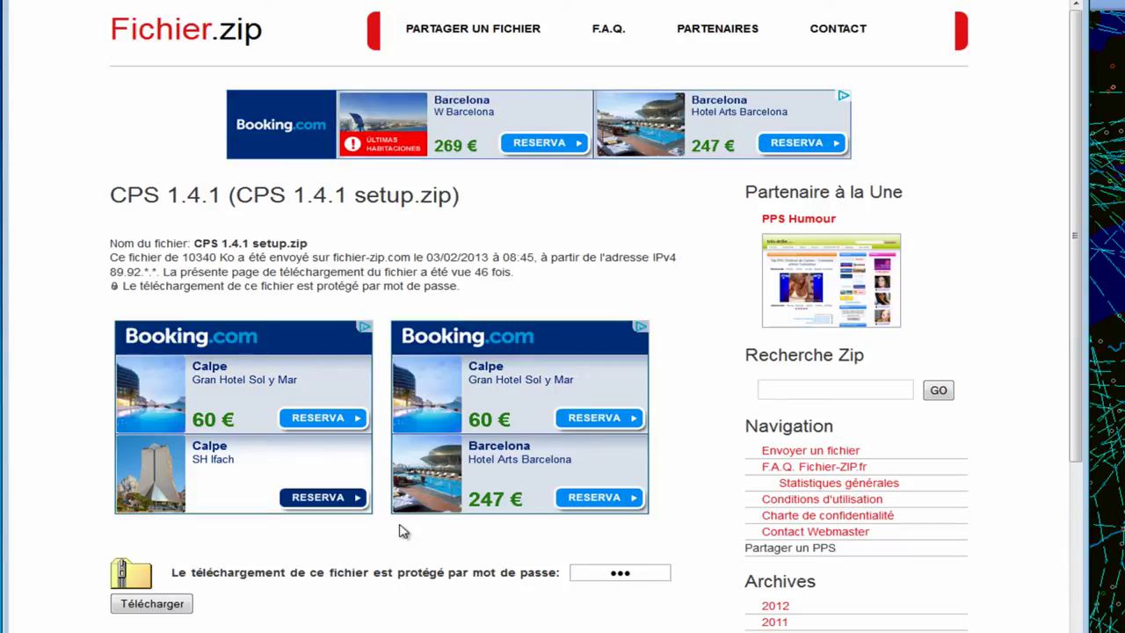
drag(634, 573, 566, 569)
key(BackSpace)
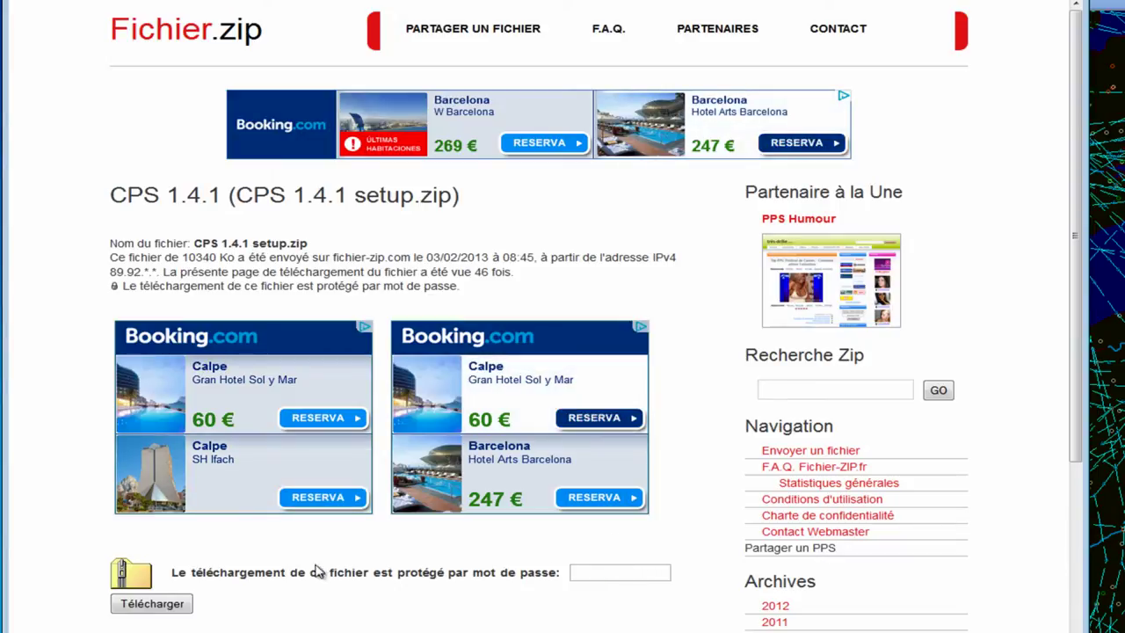
right_click(623, 577)
click(668, 588)
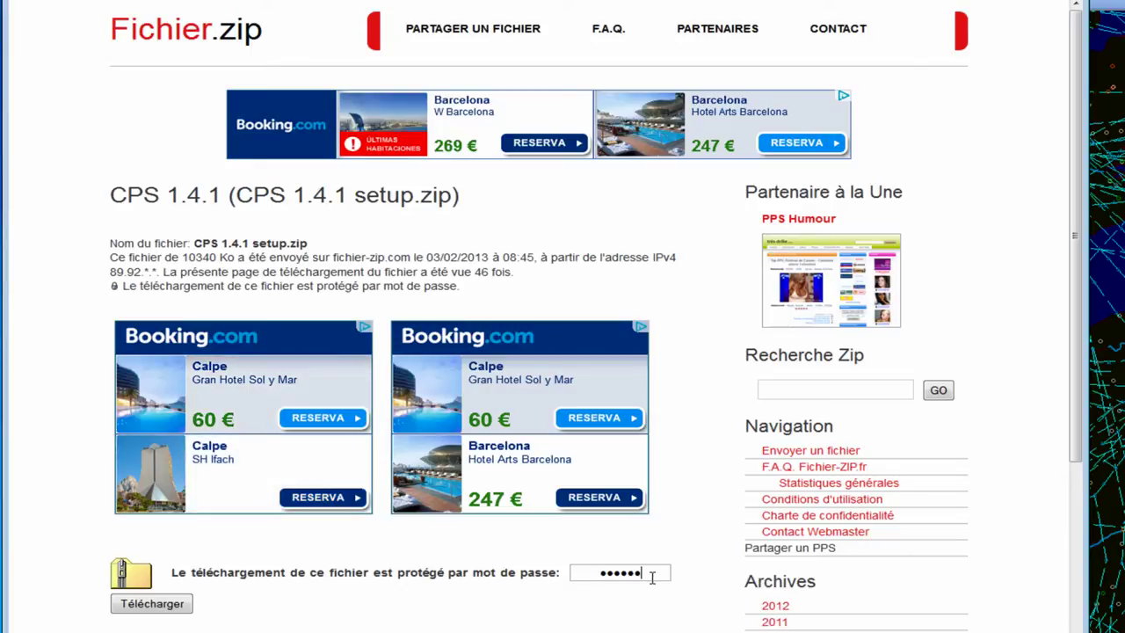
click(148, 606)
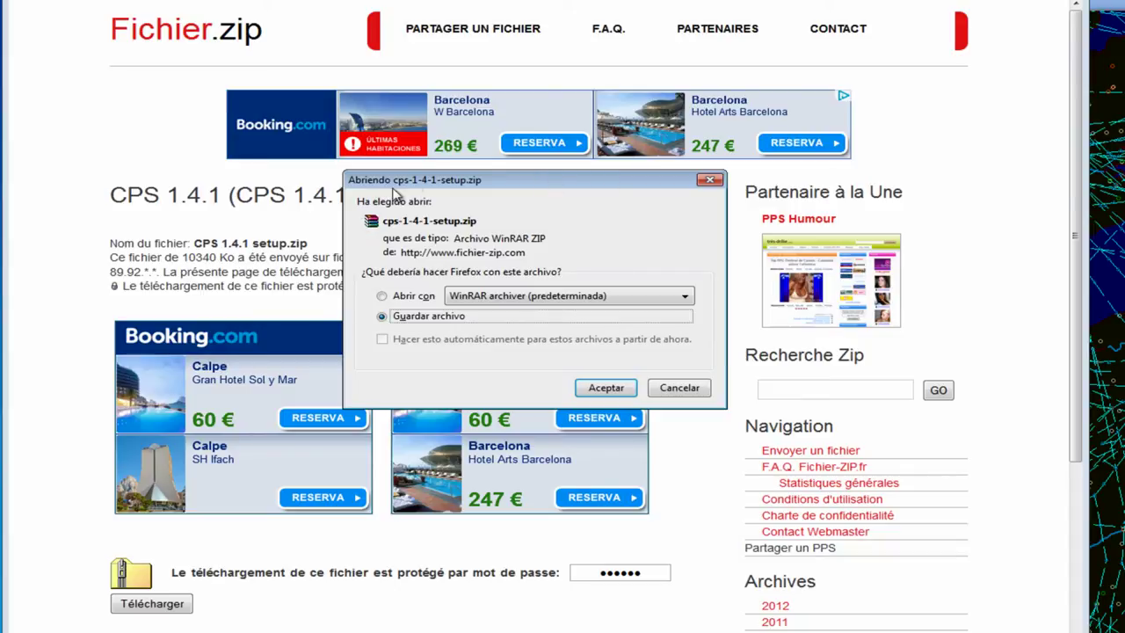
click(611, 393)
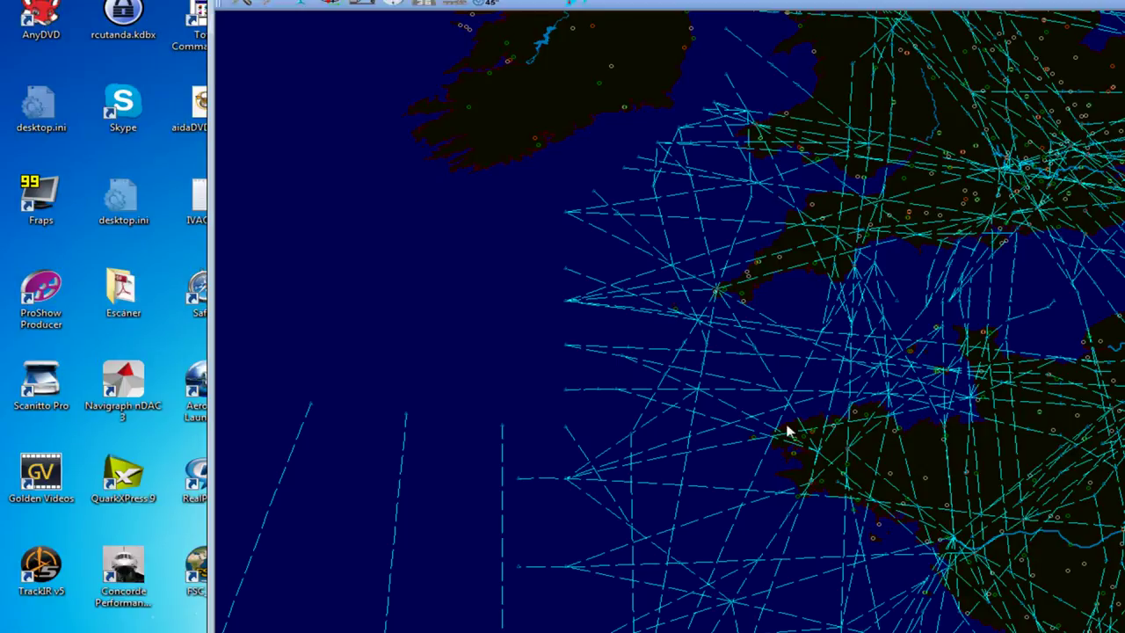
Open cps-1-4-1-setup.zip from the Descargas folder in the file explorer and run setup.exe from it
key(super+e)
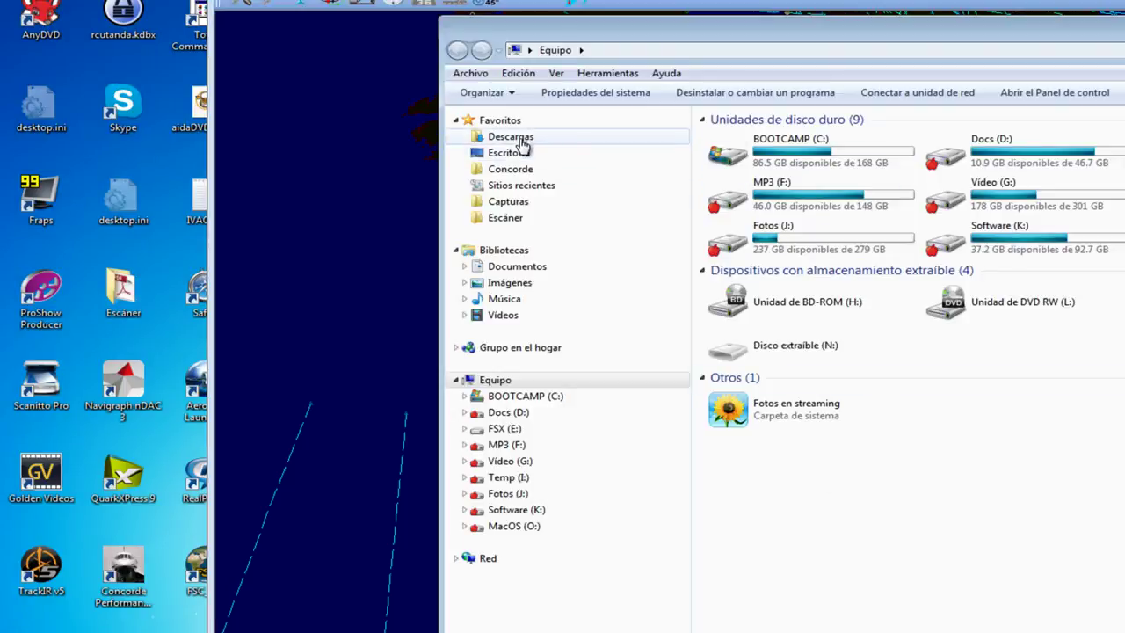
click(512, 138)
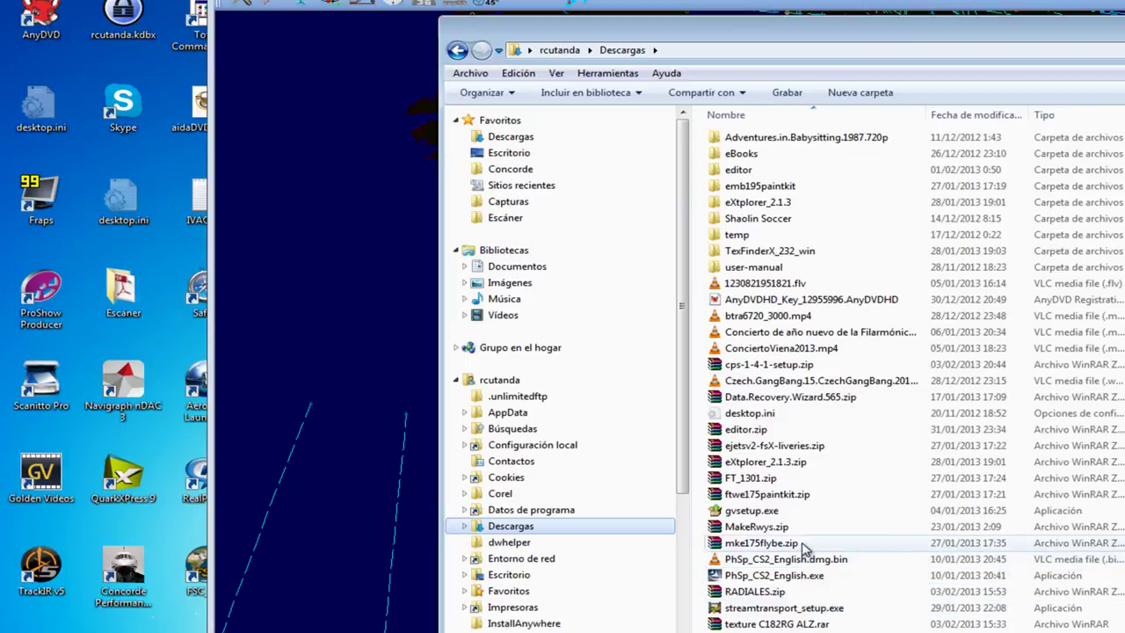
double_click(773, 364)
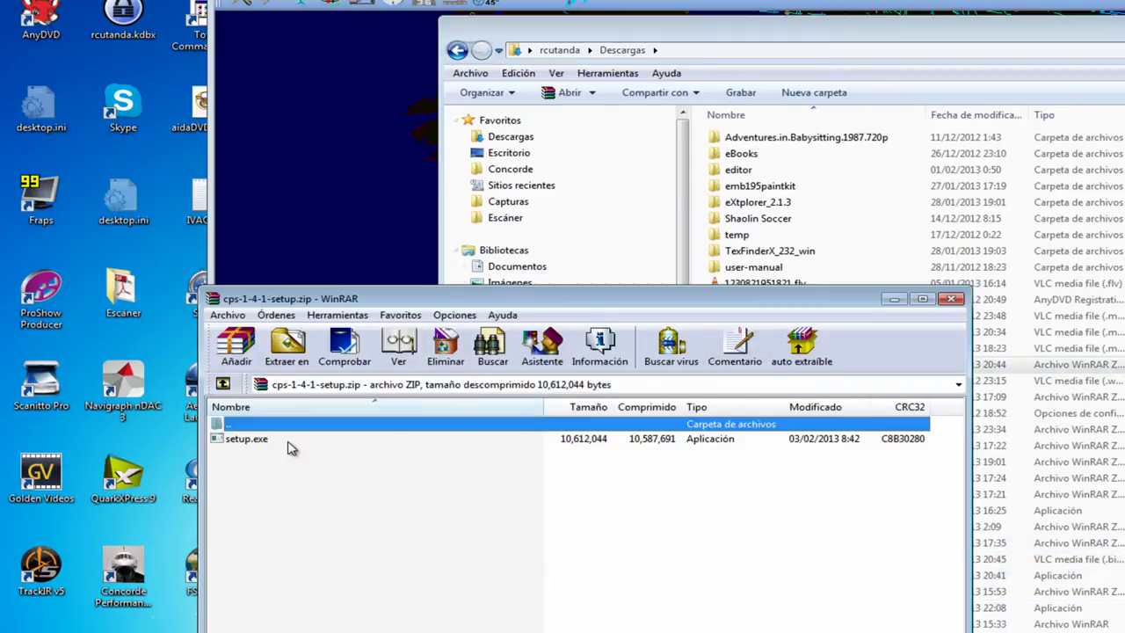
double_click(248, 440)
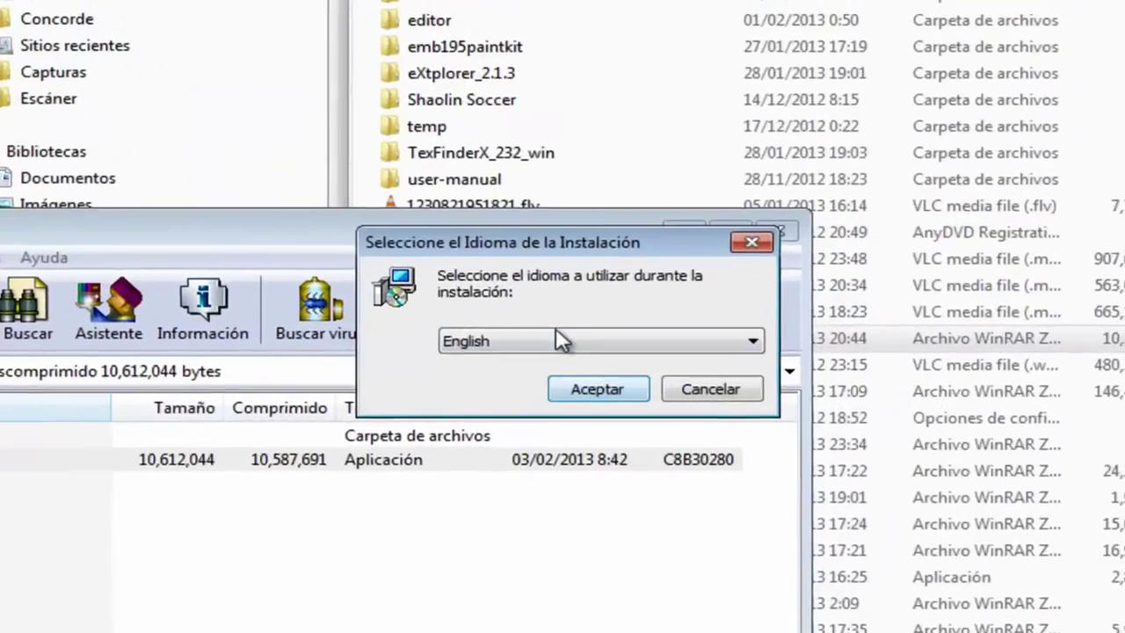
Start the Concorde Performance System installer in English and accept the license agreement
click(556, 330)
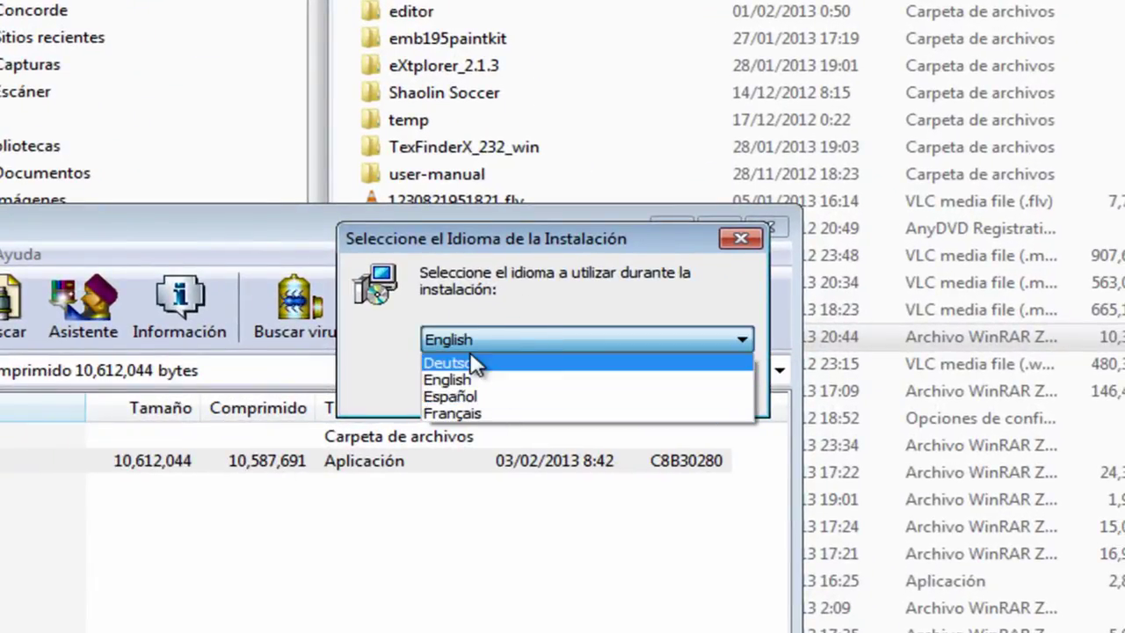
click(515, 302)
click(582, 392)
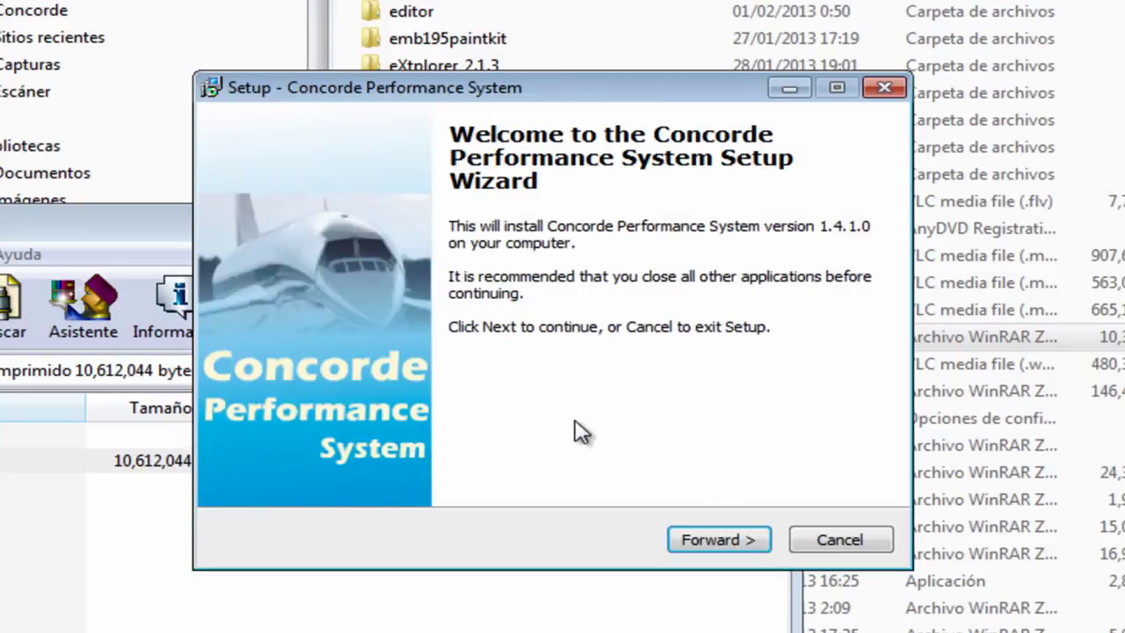
click(714, 541)
click(262, 459)
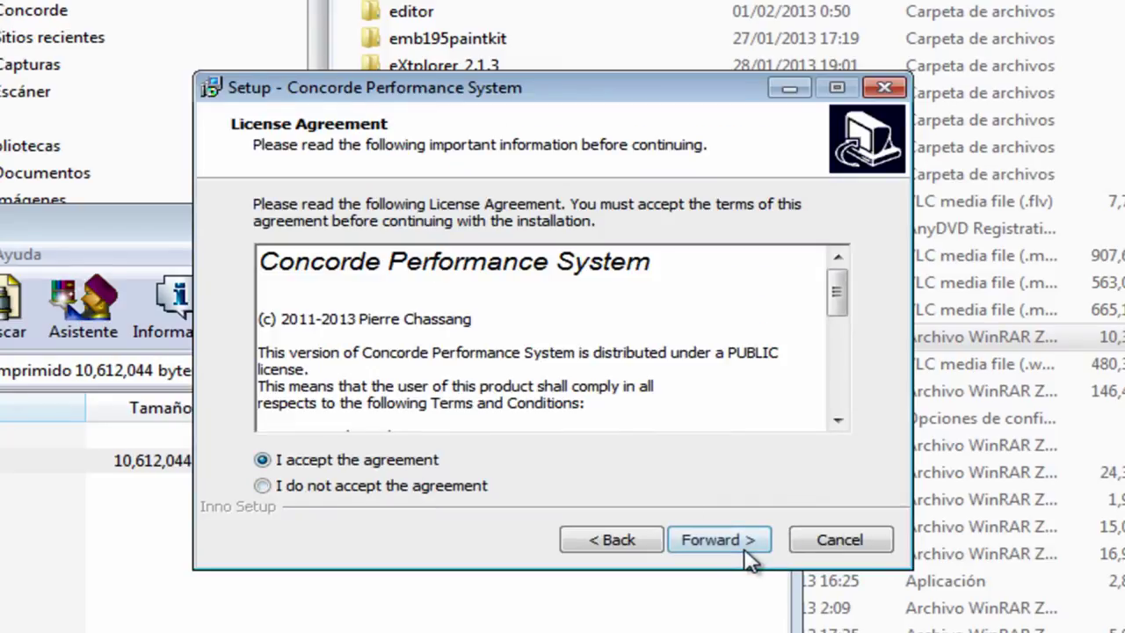
click(746, 550)
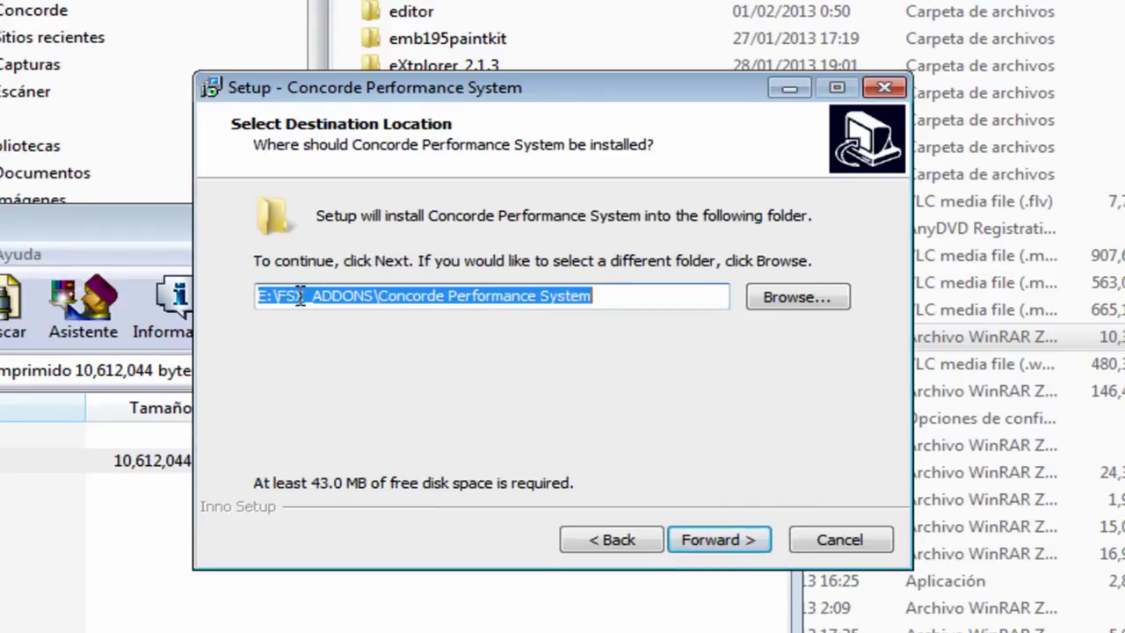
Install into E:\FSX_ADDONS\Concorde Performance System with a desktop icon for all users, skipping the replacement of CPS.EXE
click(304, 297)
drag(377, 296, 262, 300)
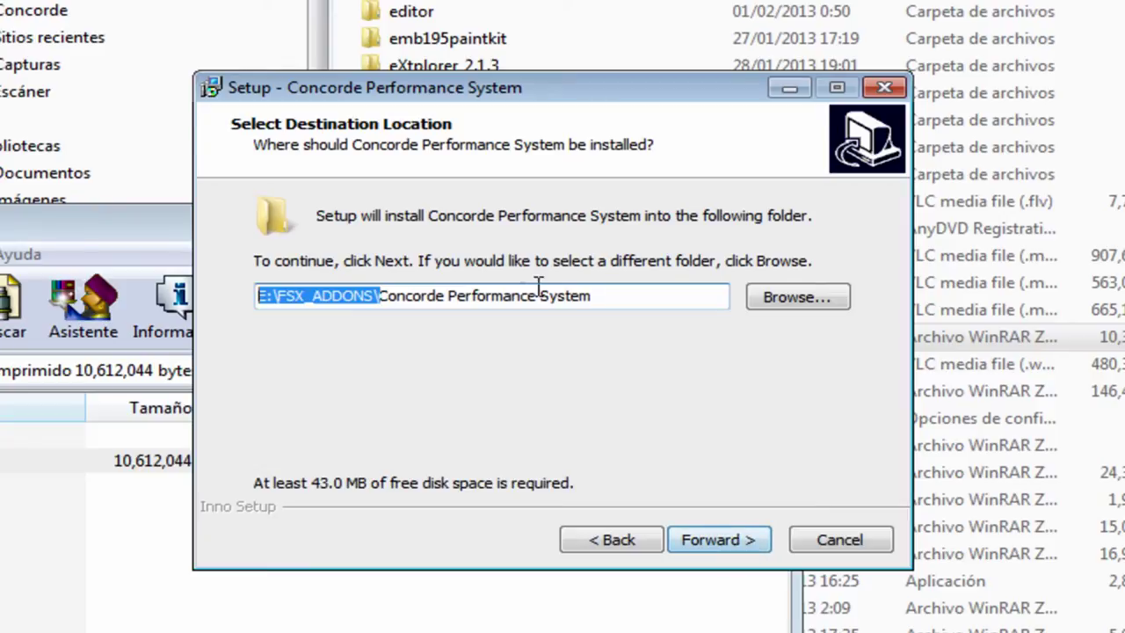
click(738, 541)
click(726, 552)
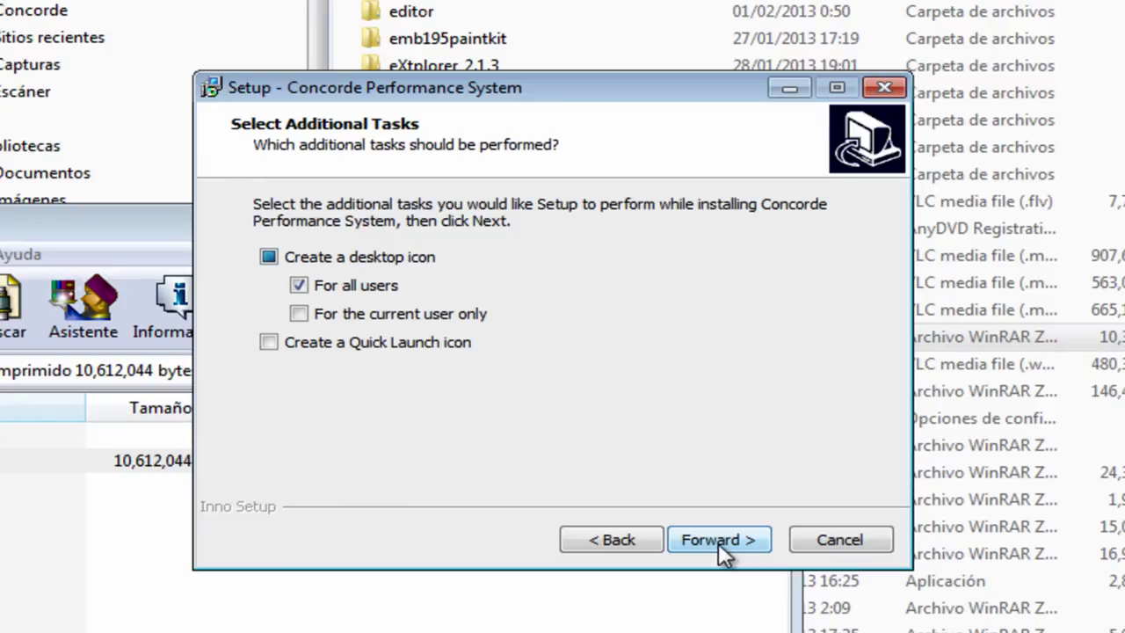
click(716, 537)
click(716, 539)
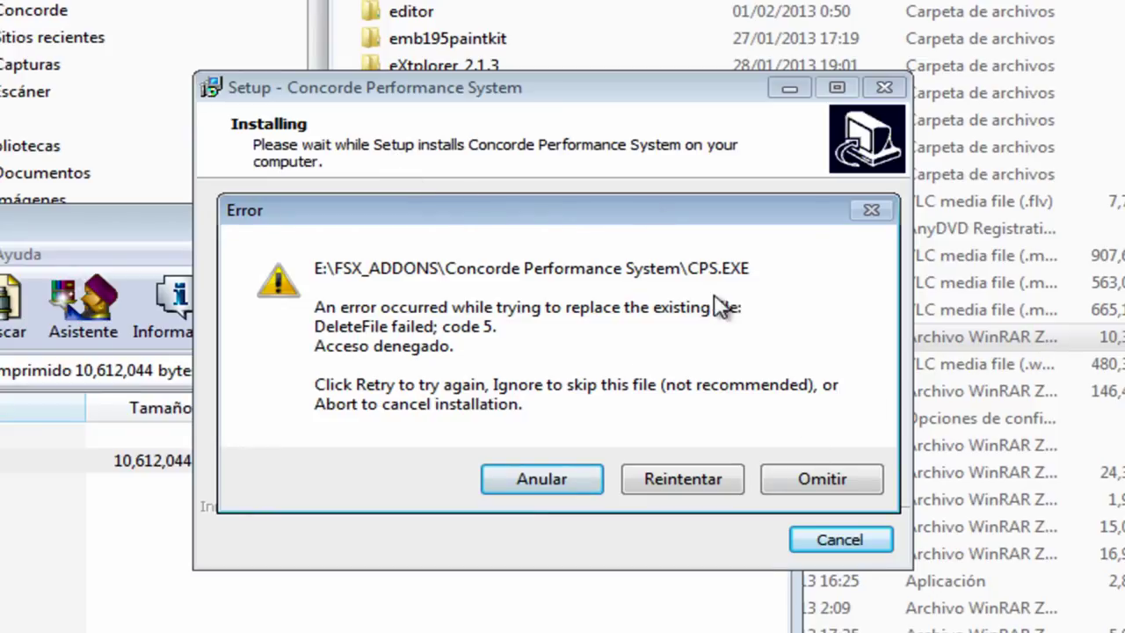
click(814, 489)
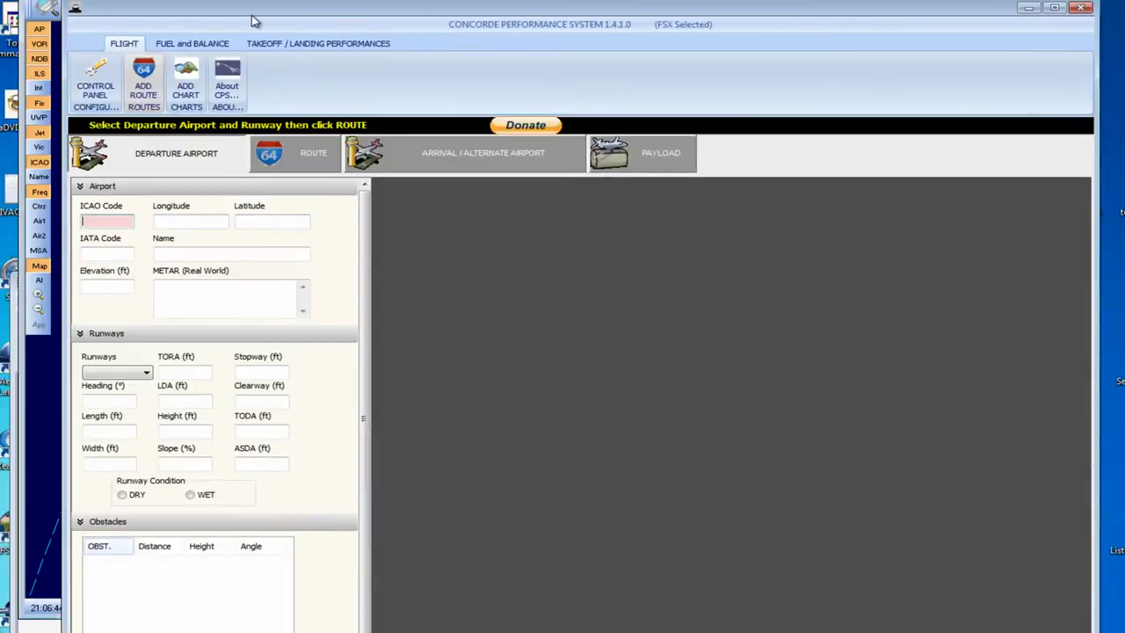
Minimize the Concorde Performance System window and look over the FlightSim Commander website
key(alt+Tab)
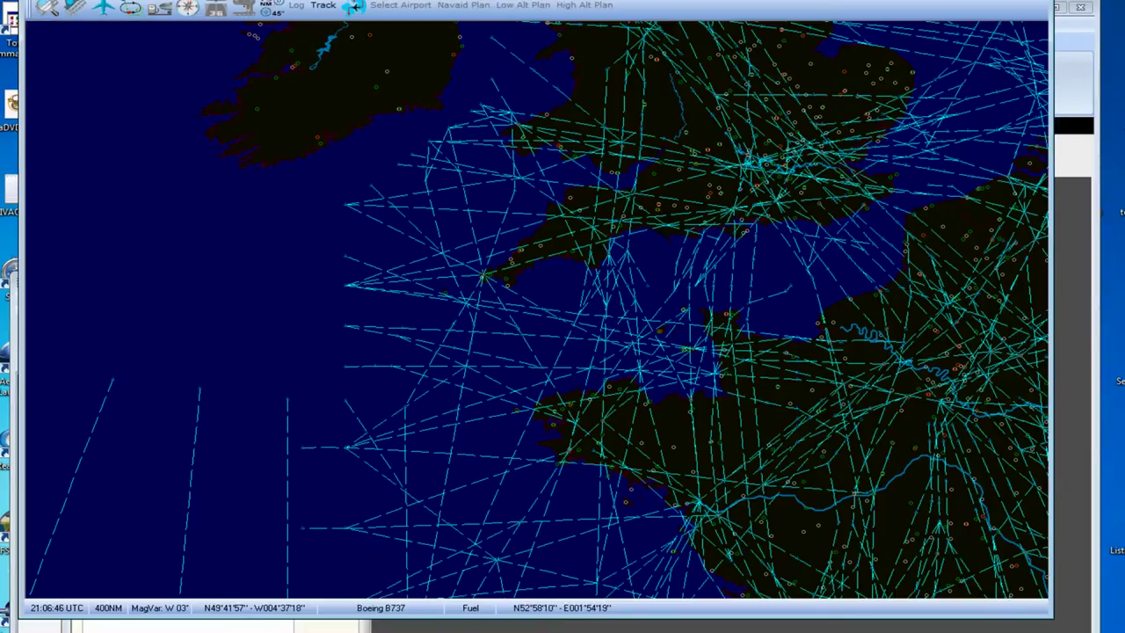
key(alt+Tab)
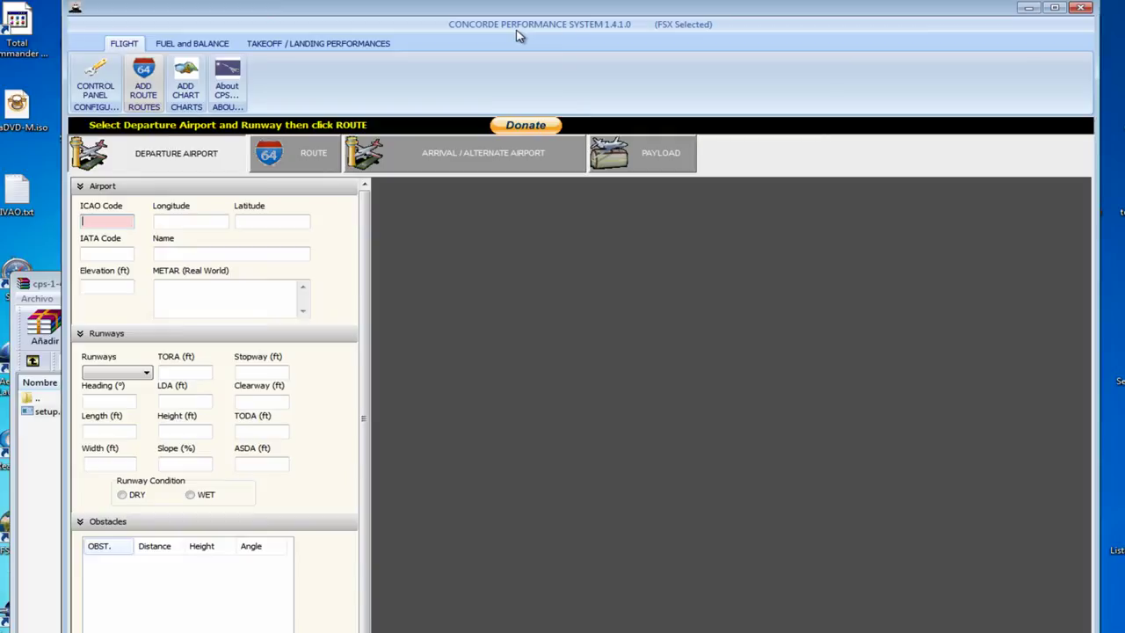
click(1026, 10)
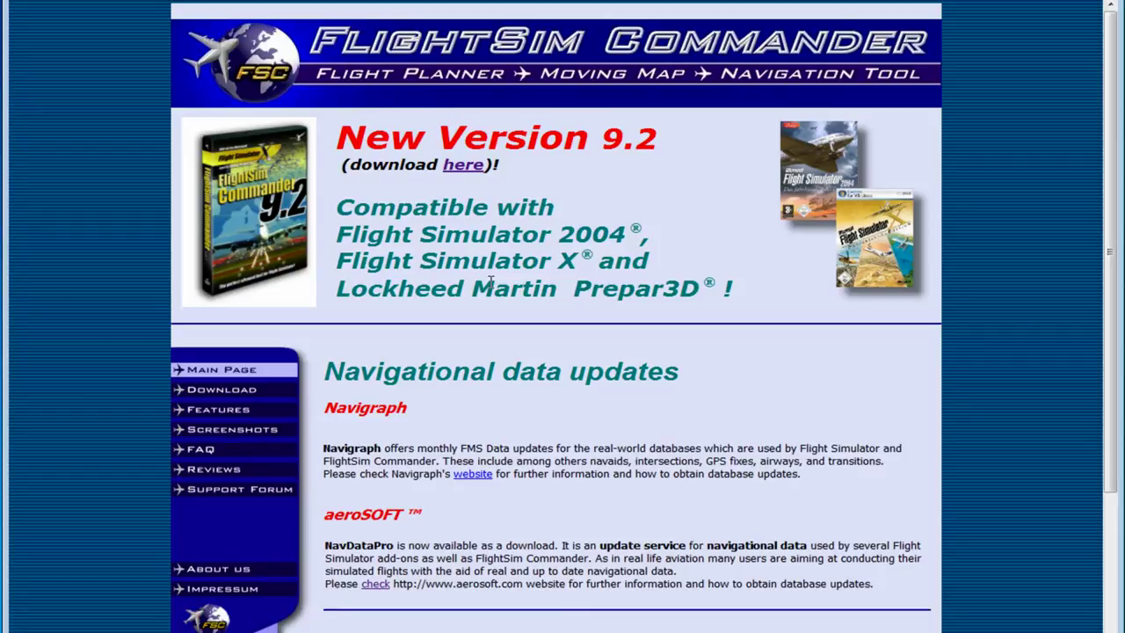
scroll(583, 297, down, 2)
scroll(270, 15, up, 2)
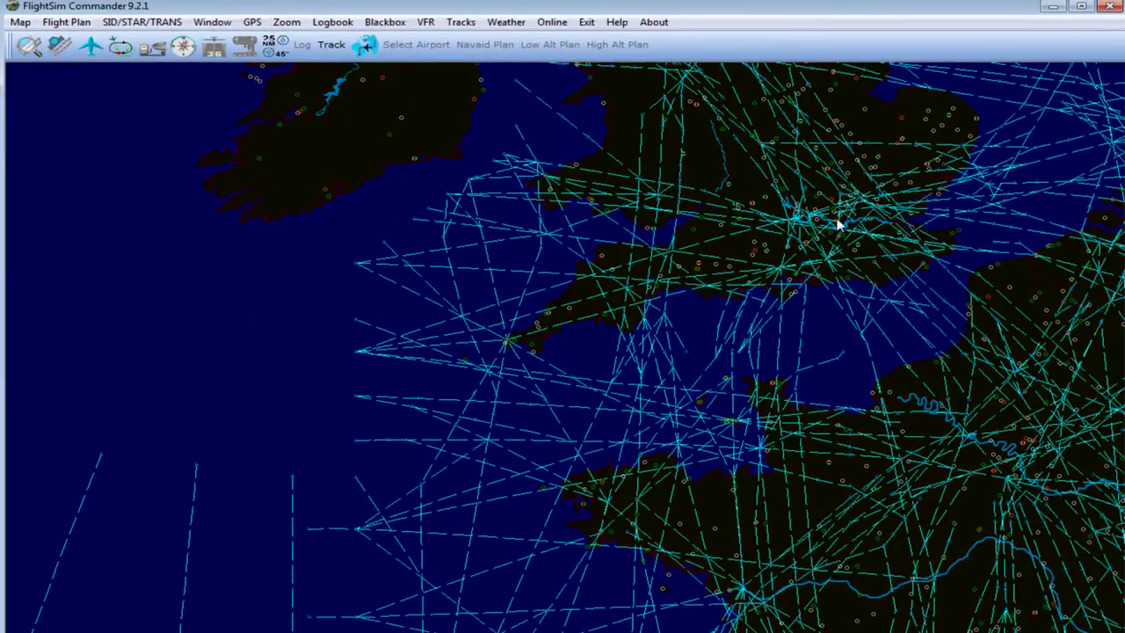
Start a new flight plan in FlightSim Commander with London Heathrow (EGLL) as the departure airport
mouse_move(861, 219)
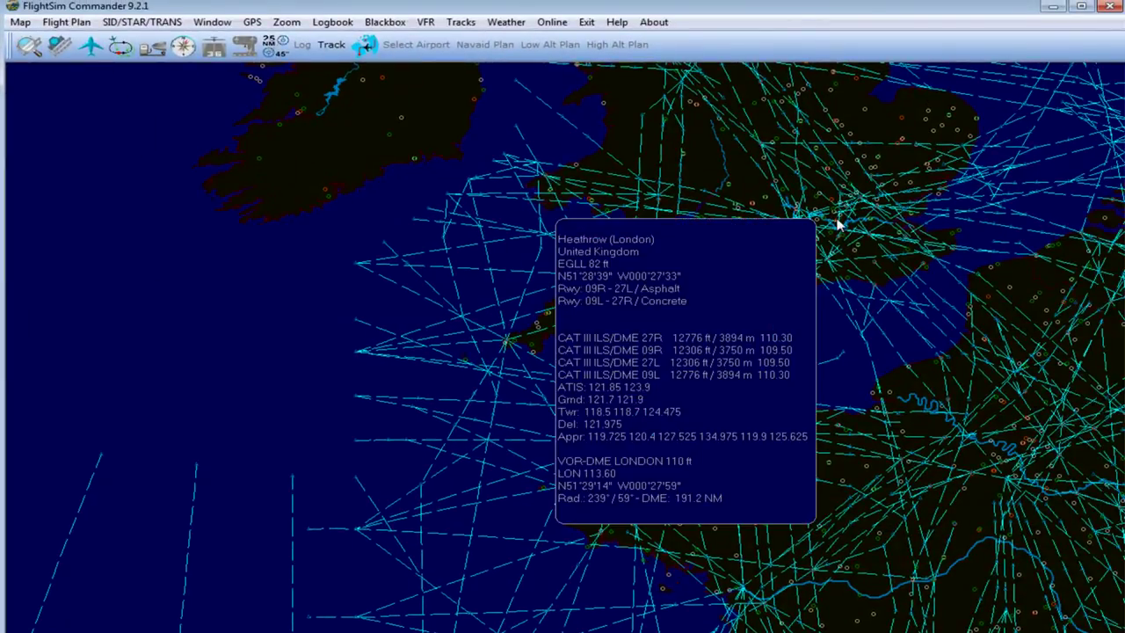
click(366, 46)
drag(919, 128, 878, 341)
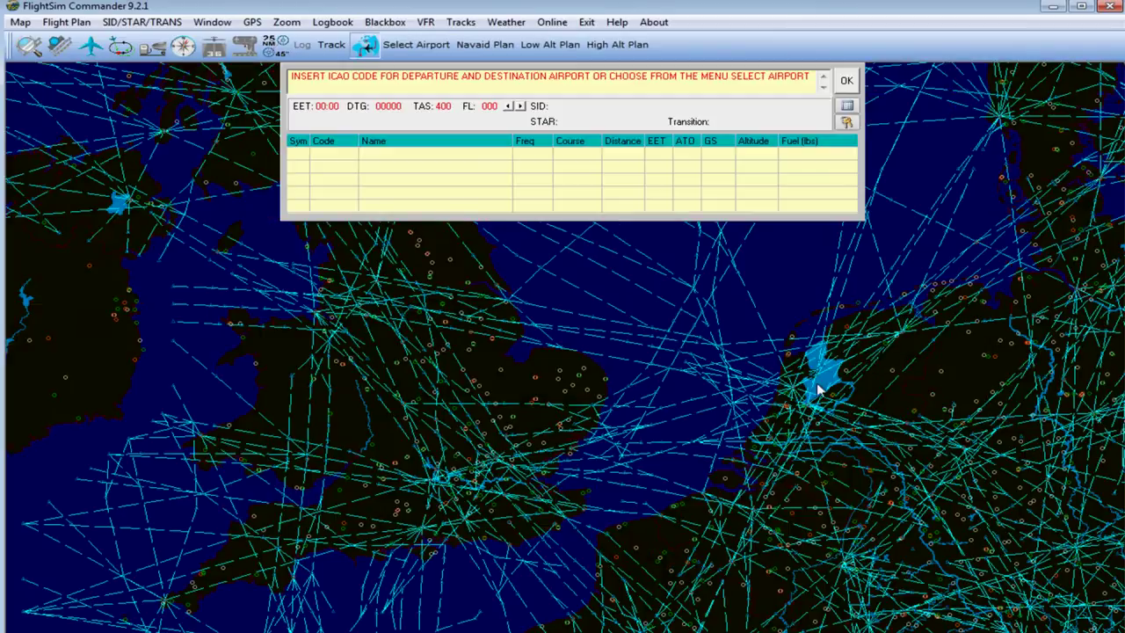
click(475, 483)
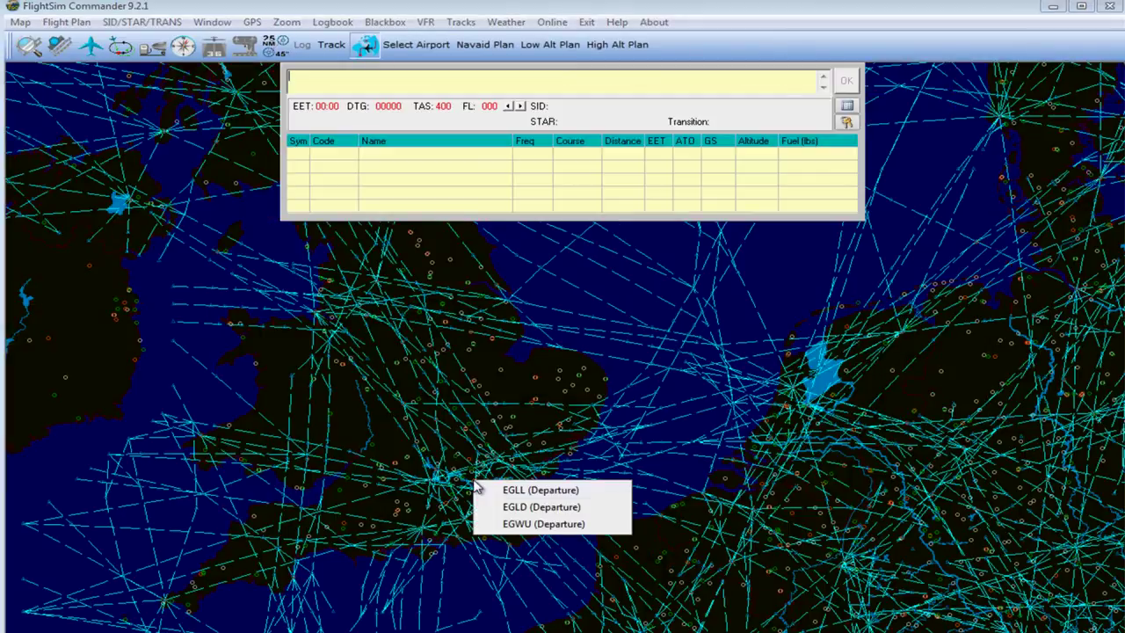
click(531, 493)
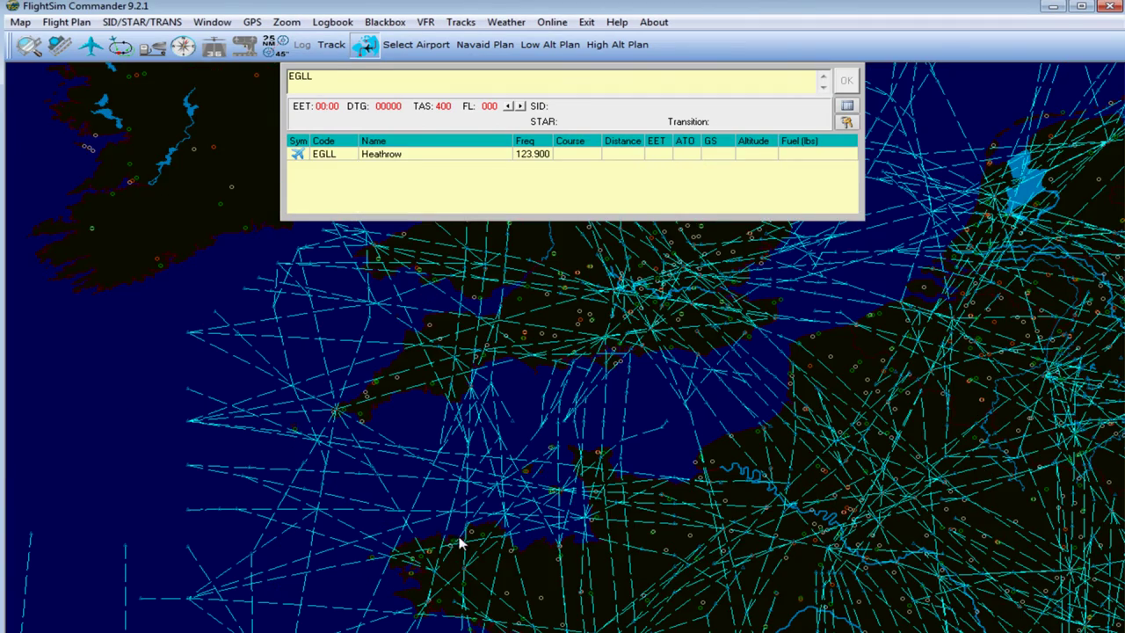
Set Lisbon (LPPT) as the destination airport of the flight plan by picking it on the map
scroll(617, 599, up, 1)
click(569, 601)
click(248, 595)
click(378, 570)
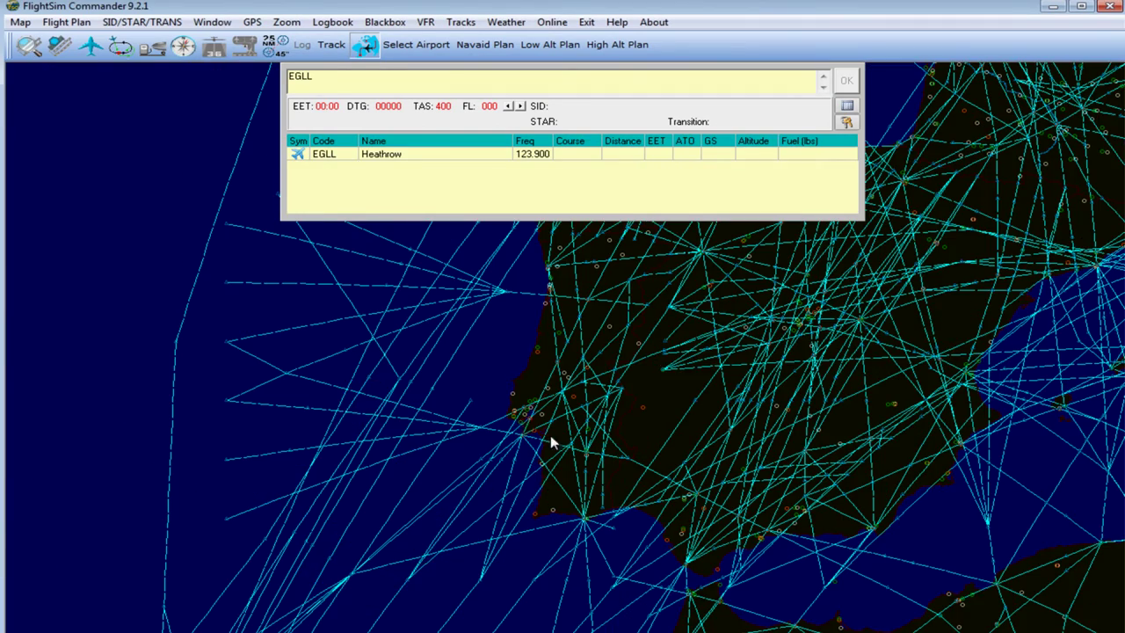
mouse_move(534, 434)
click(525, 417)
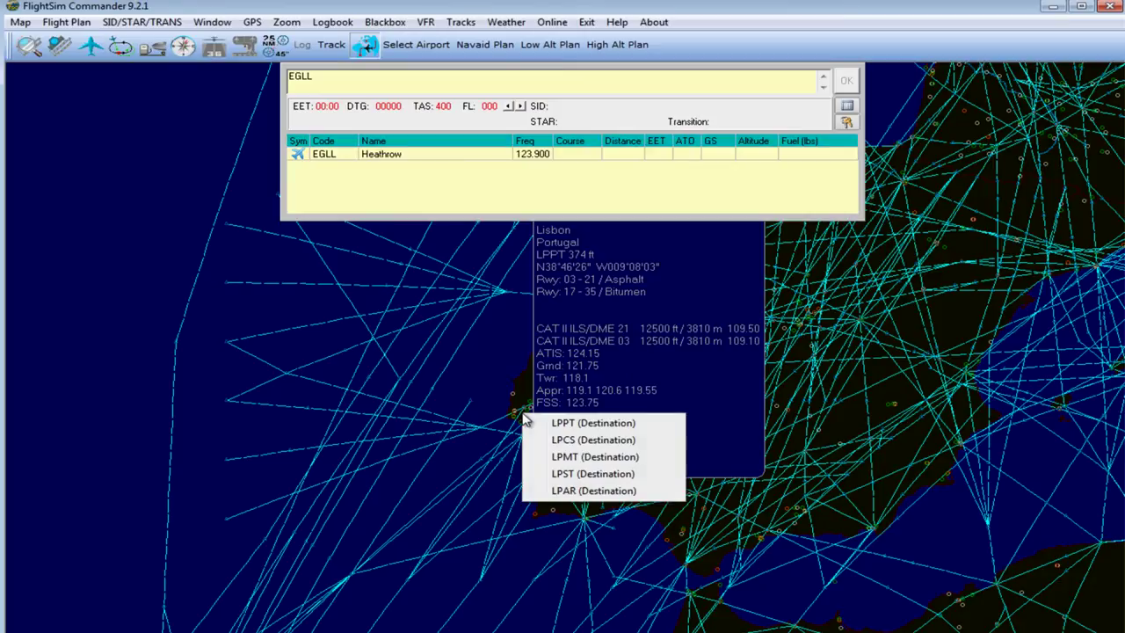
click(597, 425)
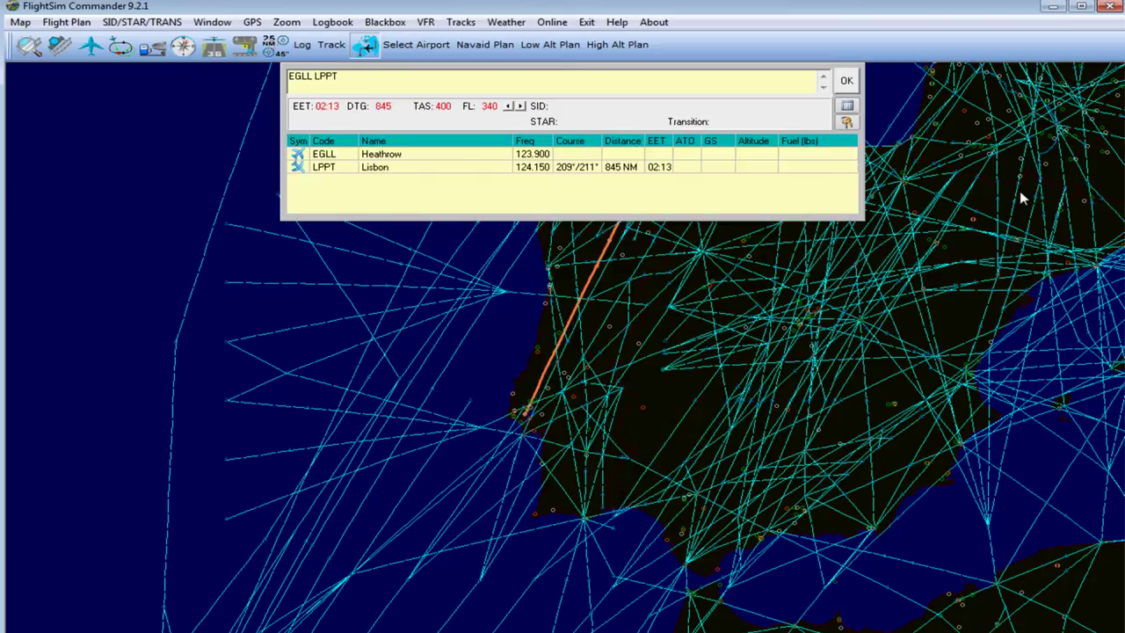
Insert the LESLU intersection southwest of Ireland as the first enroute waypoint between EGLL and LPPT
click(967, 185)
scroll(549, 312, up, 2)
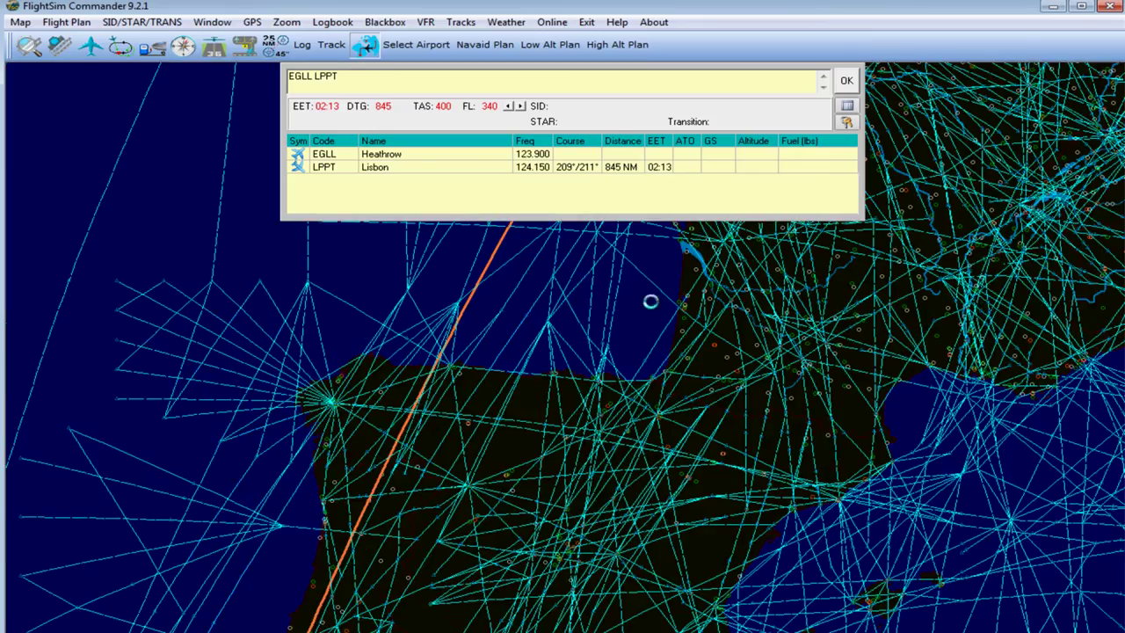
click(655, 317)
click(675, 290)
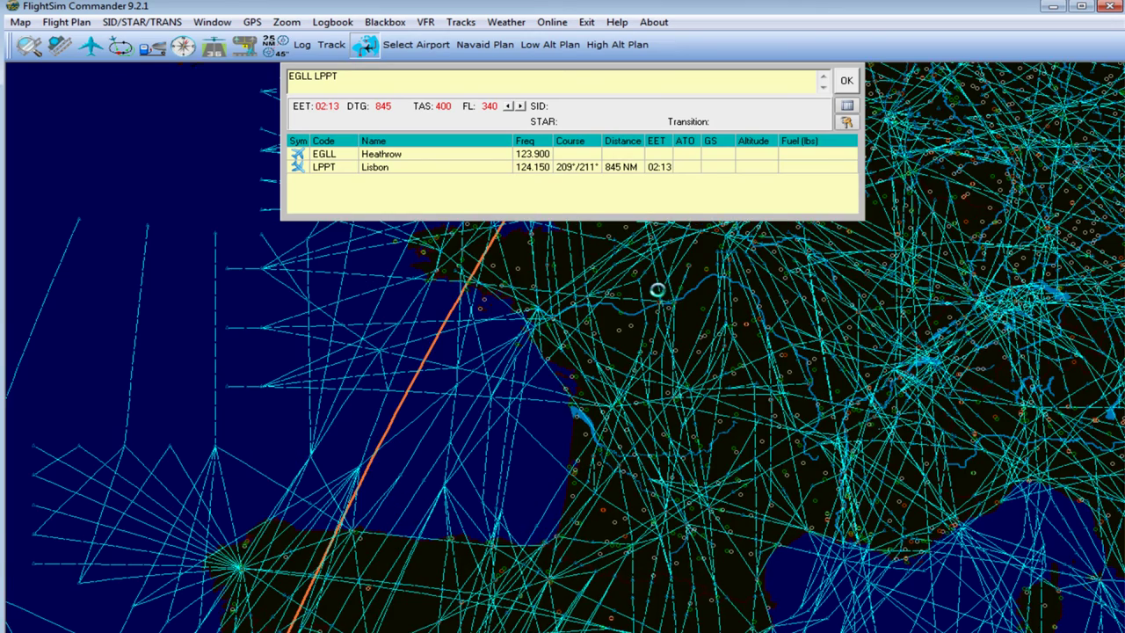
click(658, 290)
click(449, 301)
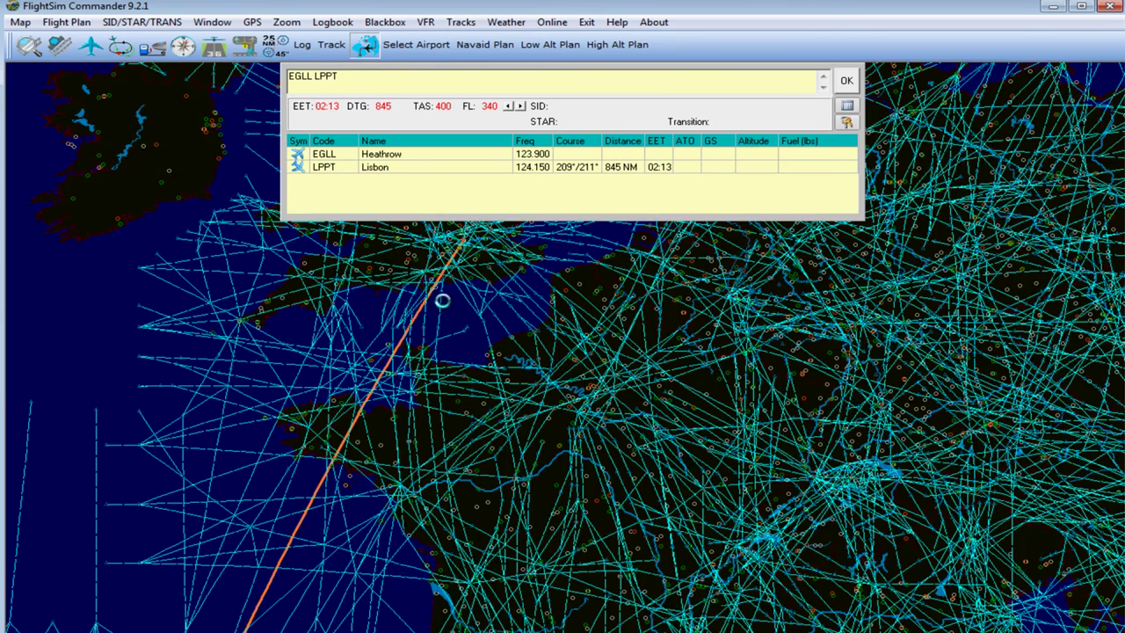
scroll(442, 301, up, 1)
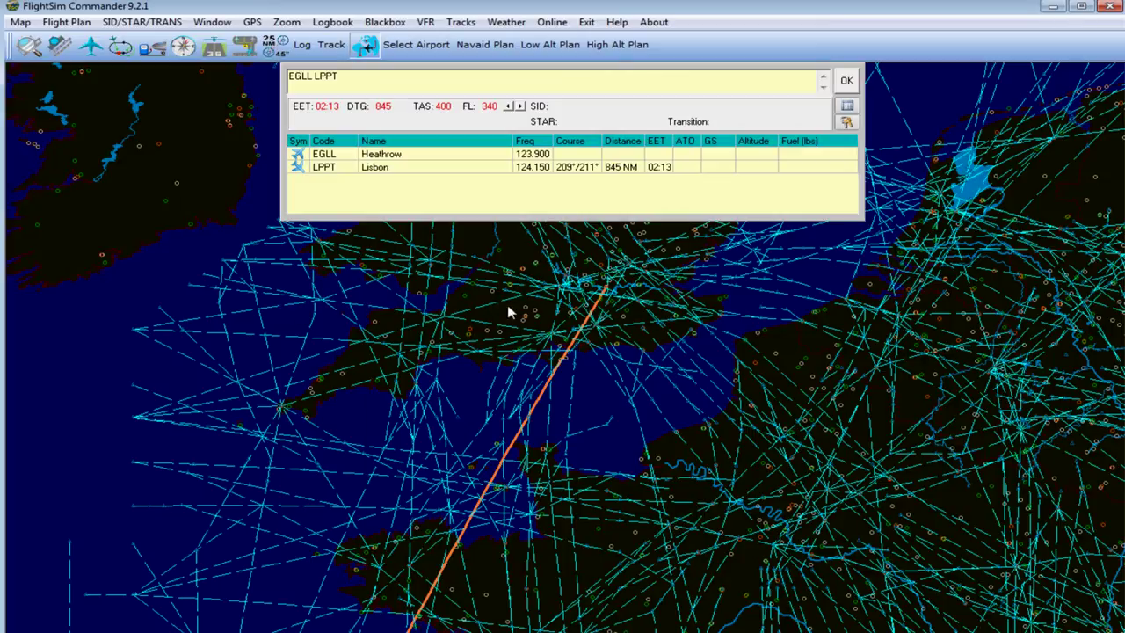
right_click(132, 335)
click(157, 338)
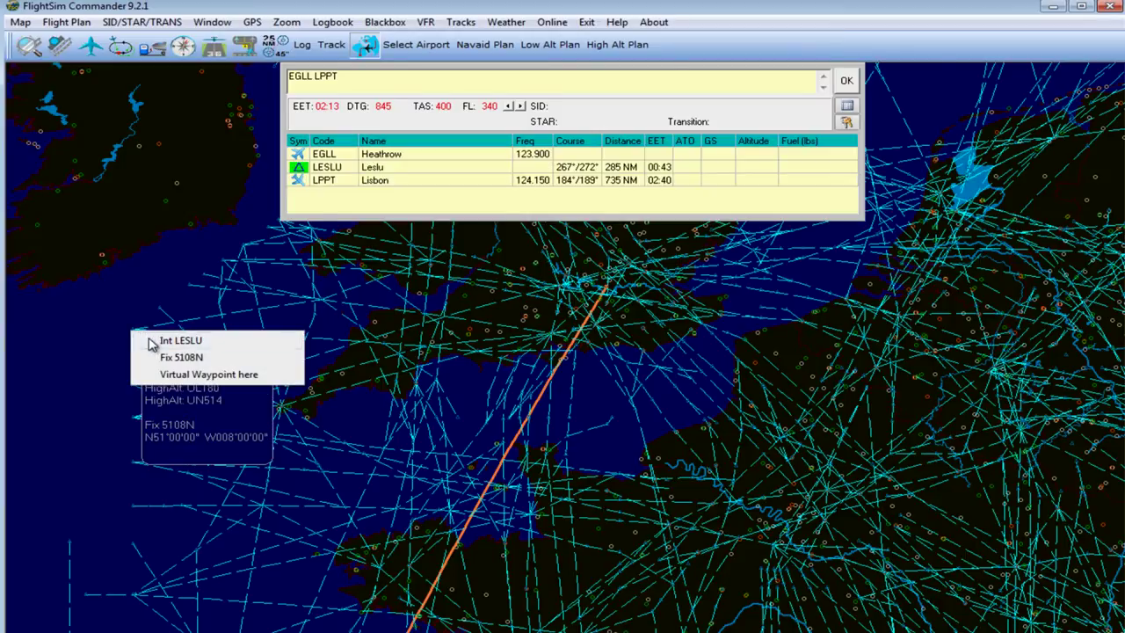
Insert the LASNO intersection, out over the Atlantic south of LESLU, into the route to Lisbon
click(554, 513)
click(434, 555)
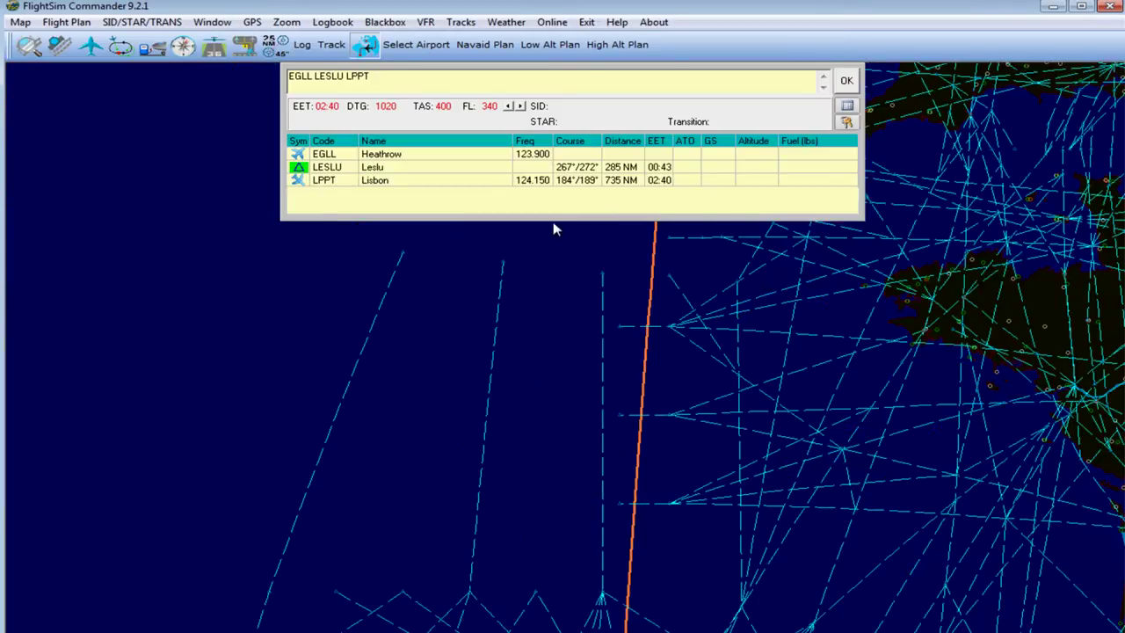
right_click(603, 279)
click(624, 283)
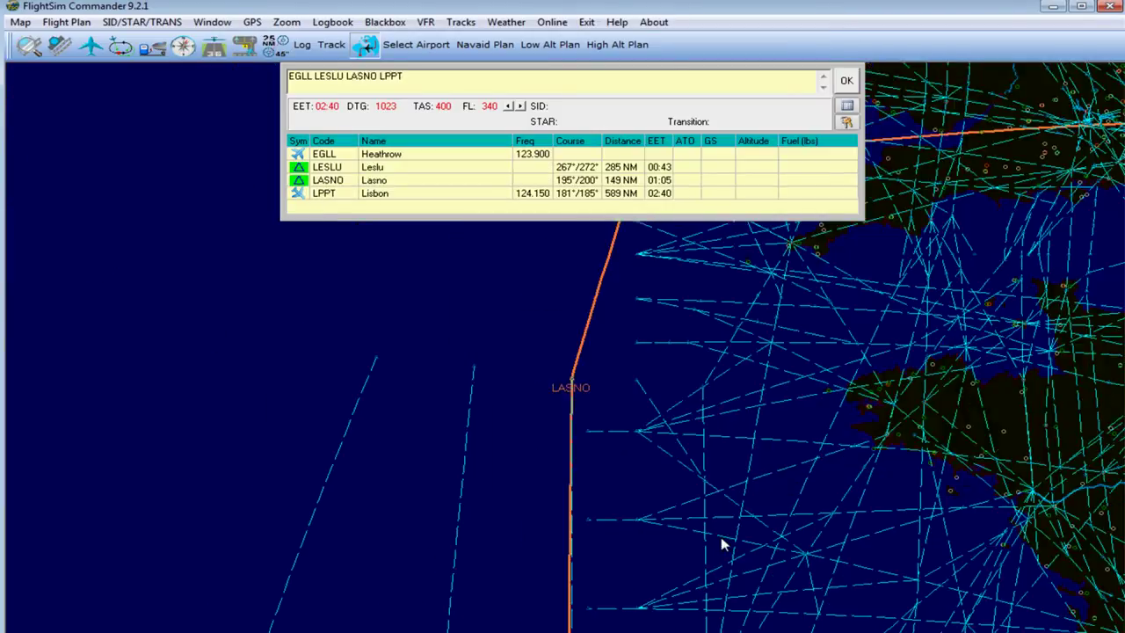
Add the DIXIS intersection northwest of Spain and the ORSOS intersection off the coast near Lisbon to the route
click(665, 551)
click(661, 546)
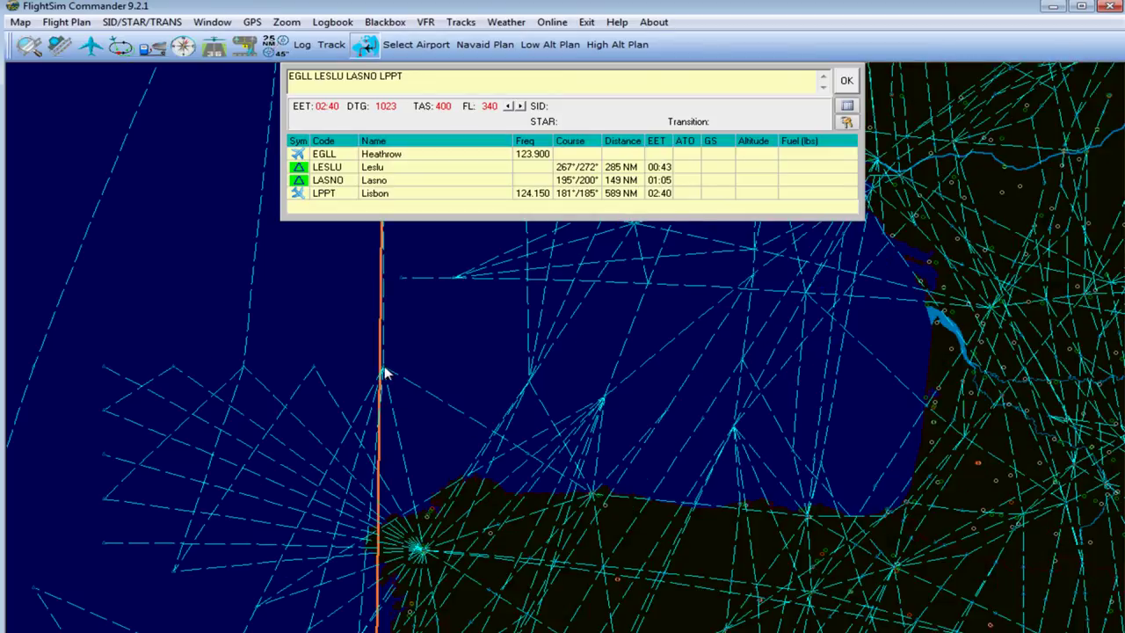
right_click(312, 375)
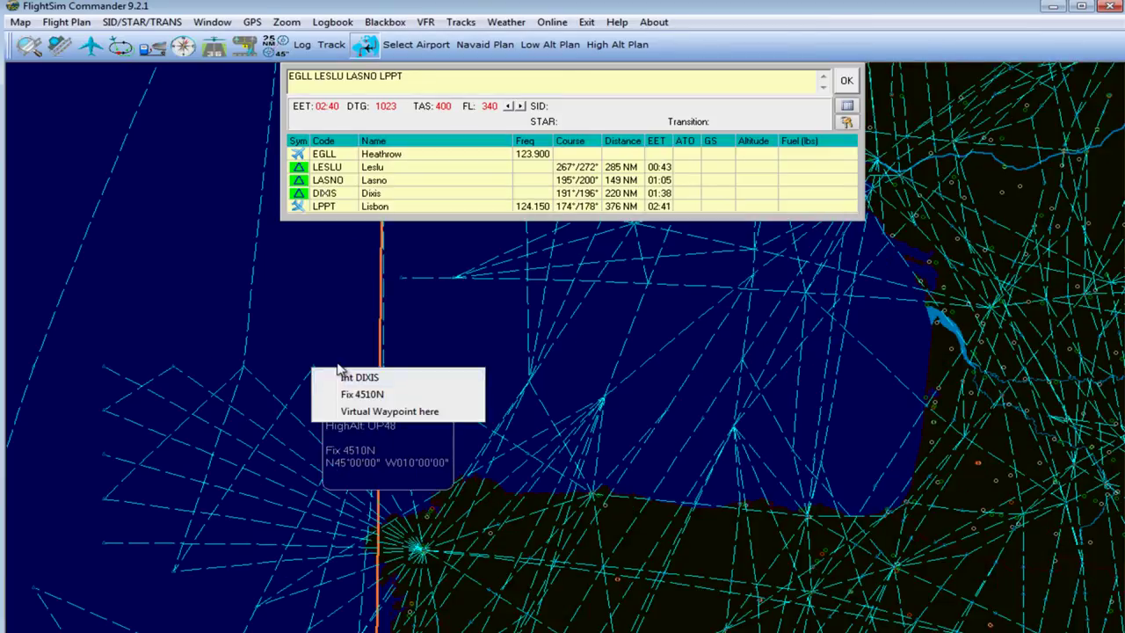
click(339, 371)
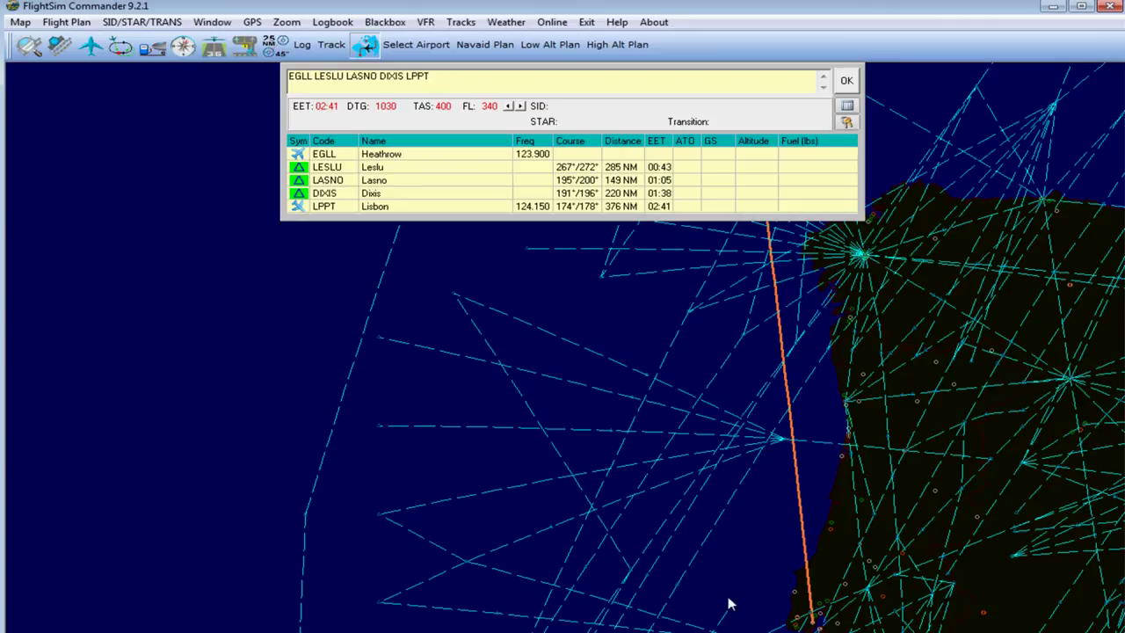
right_click(735, 600)
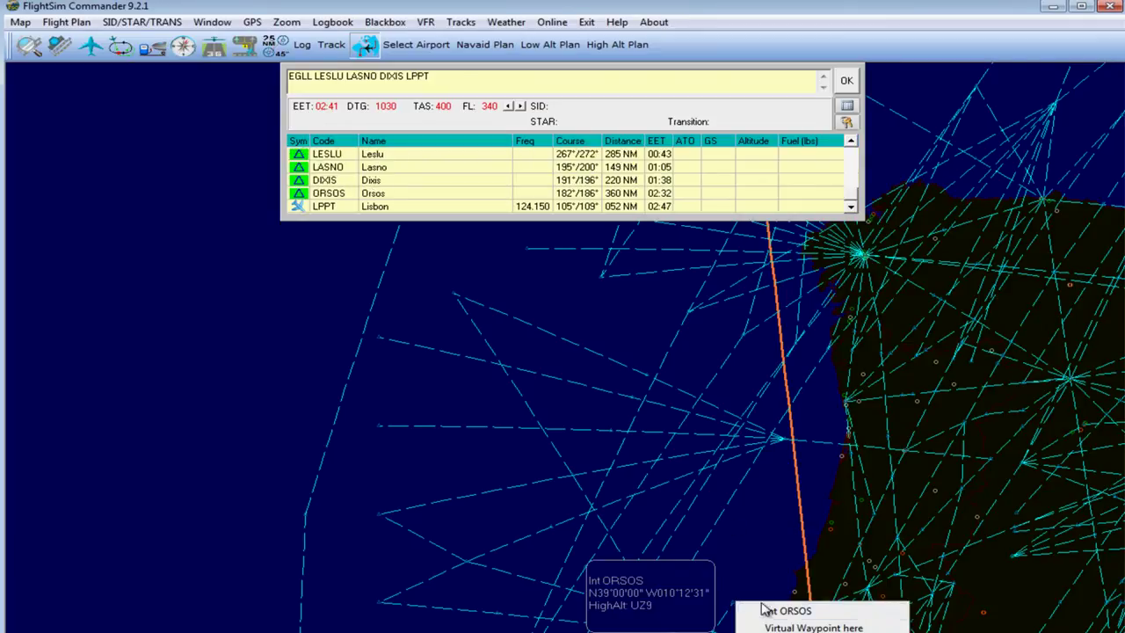
click(763, 608)
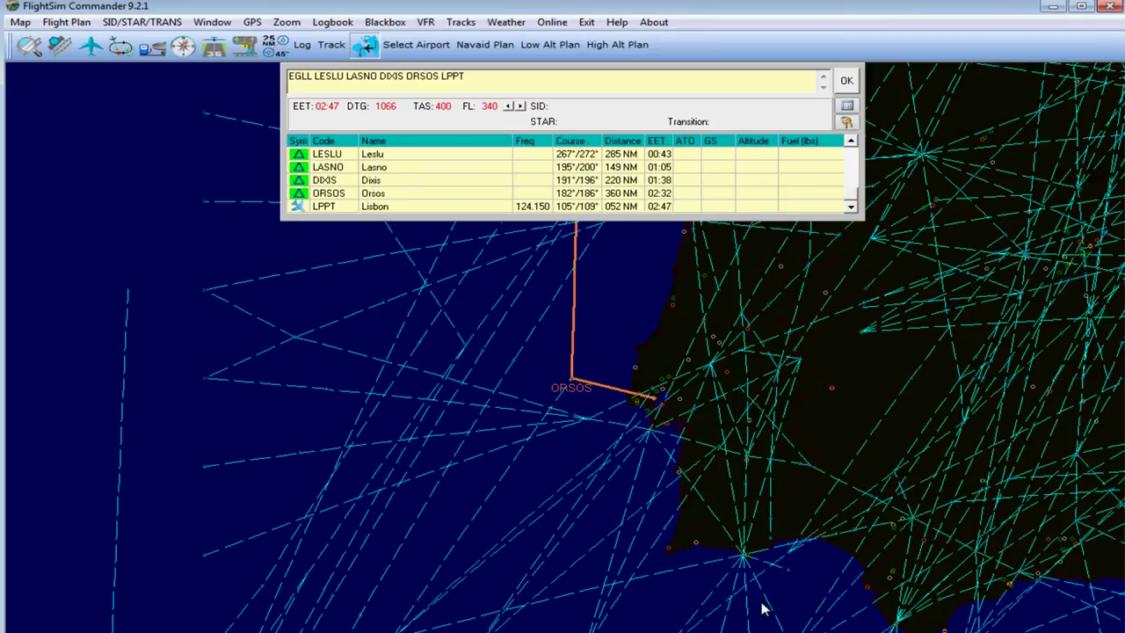
Review the flight plan save paths for Flight Simulator X and FSX Flight Plans, leaving without saving
click(66, 22)
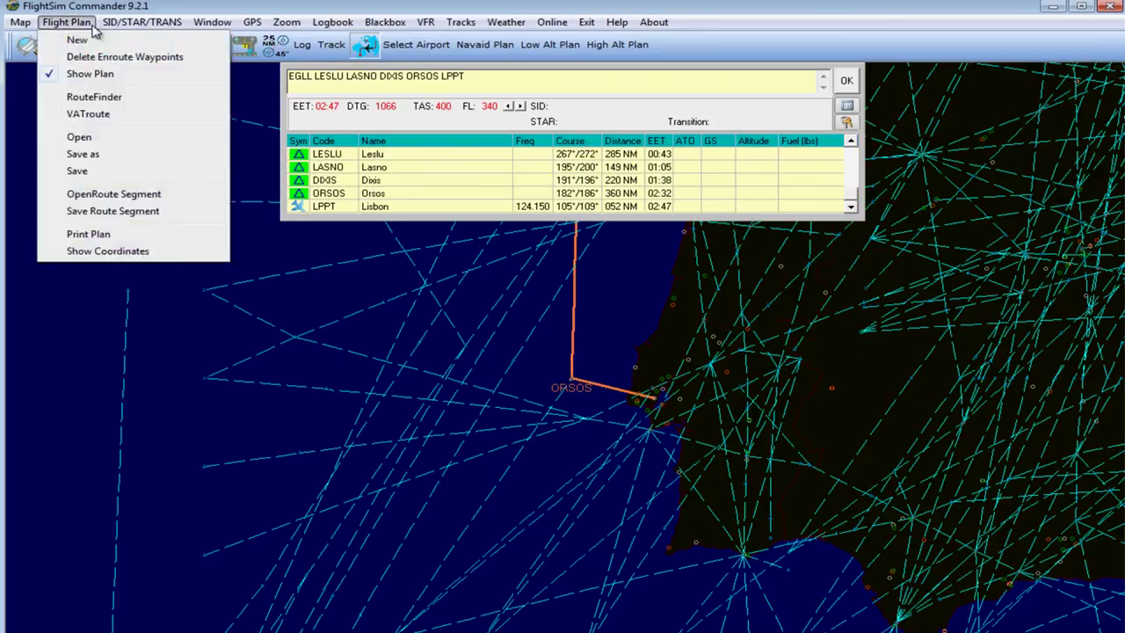
click(93, 155)
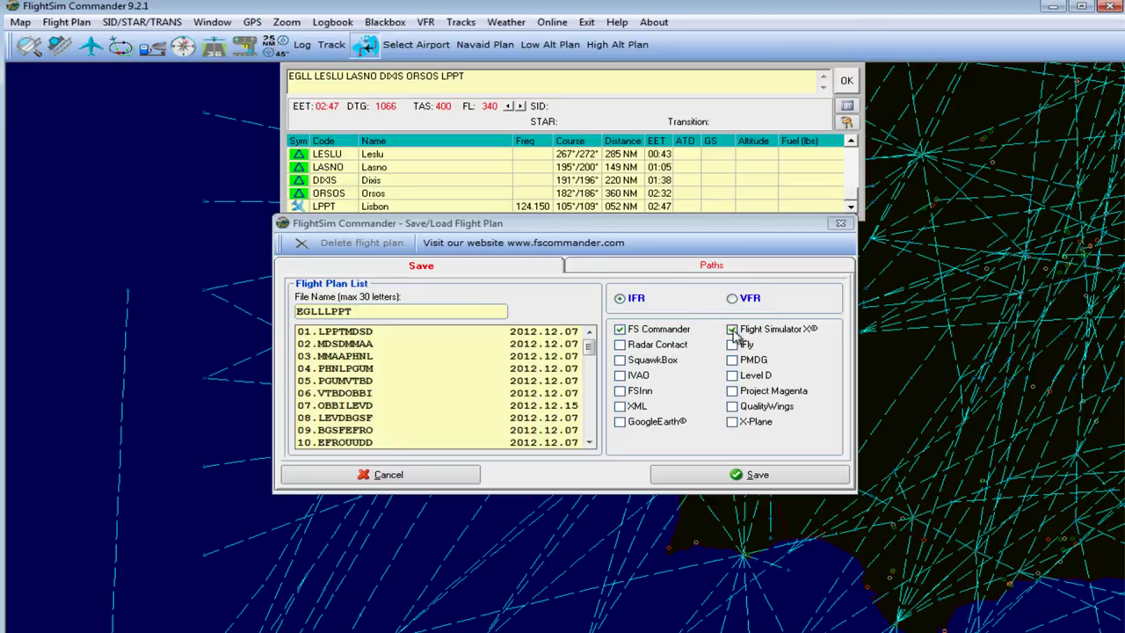
click(670, 269)
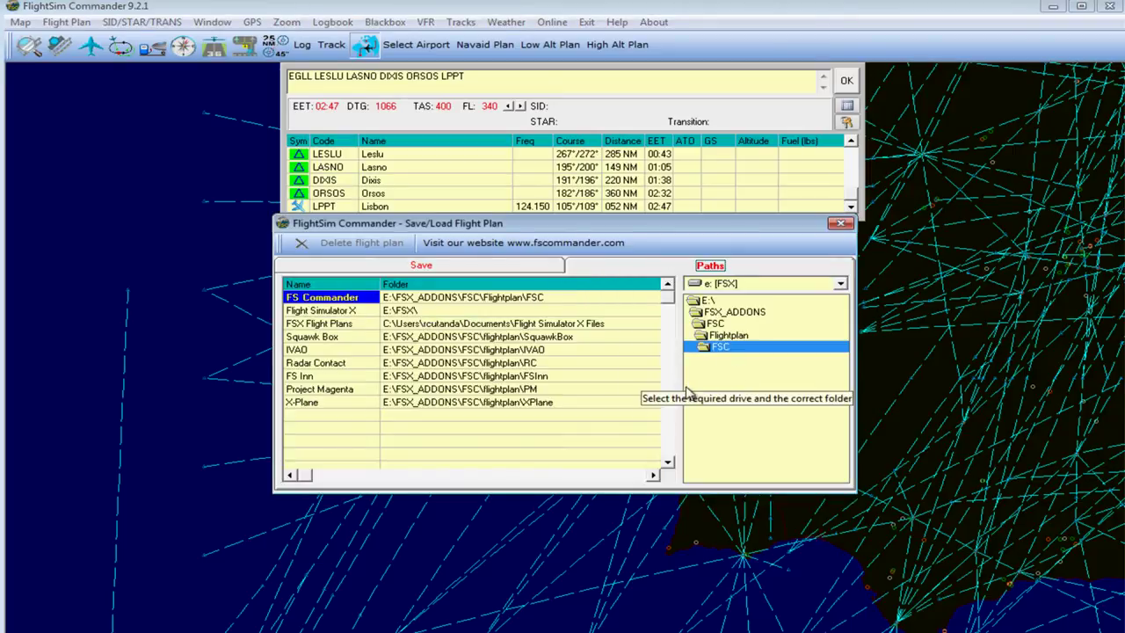
click(340, 314)
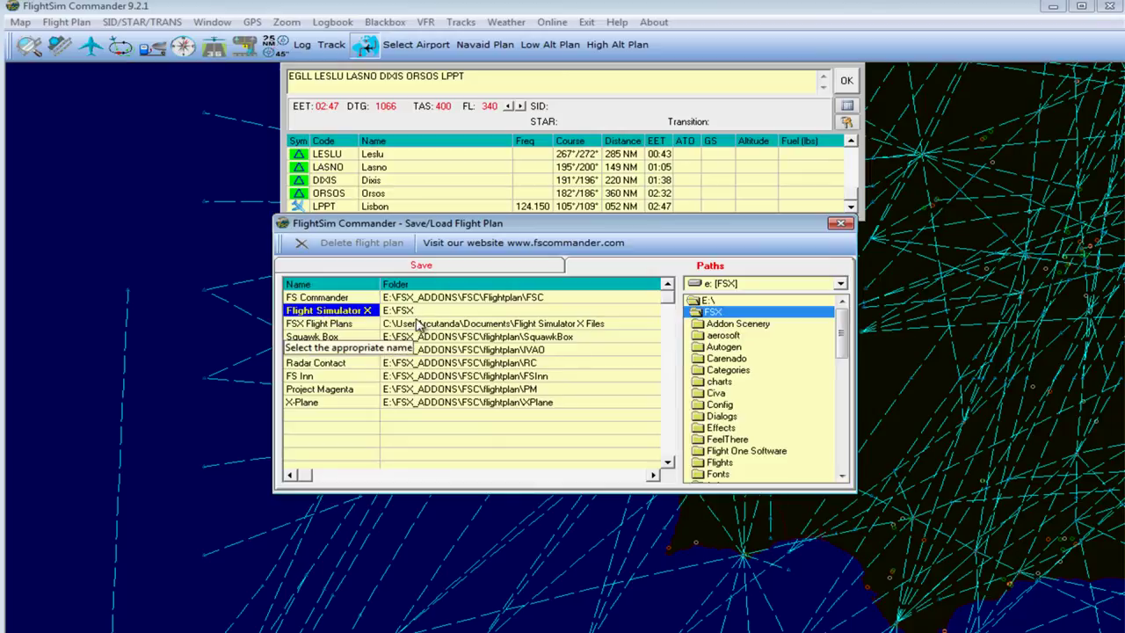
click(327, 325)
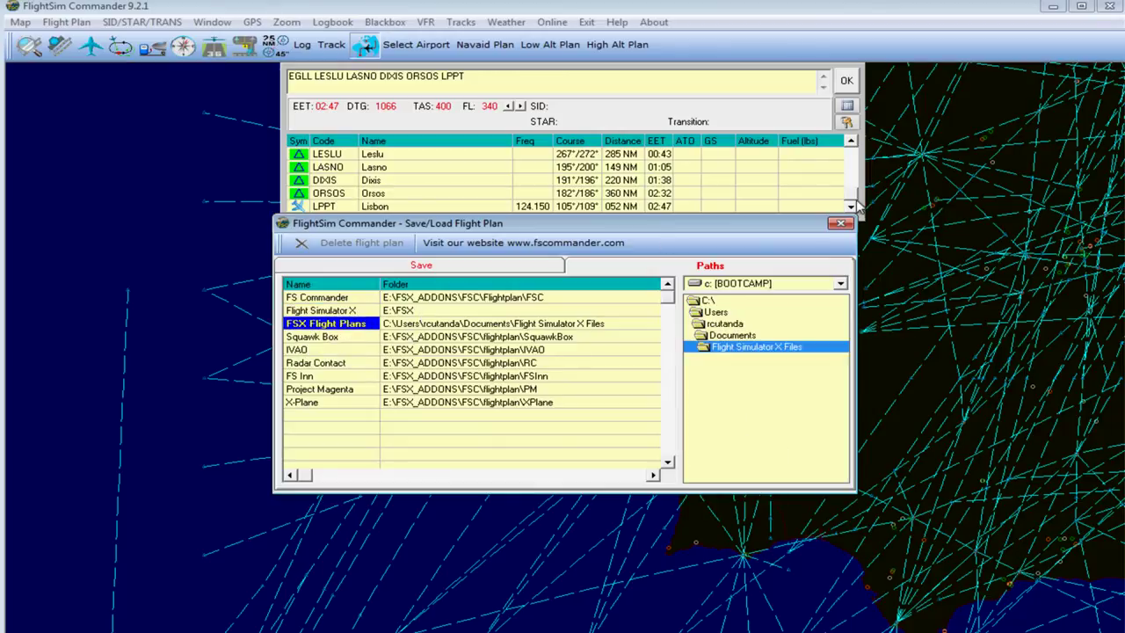
click(841, 223)
Save the Heathrow to Lisbon flight plan under the file name EGLLLPPT
click(74, 24)
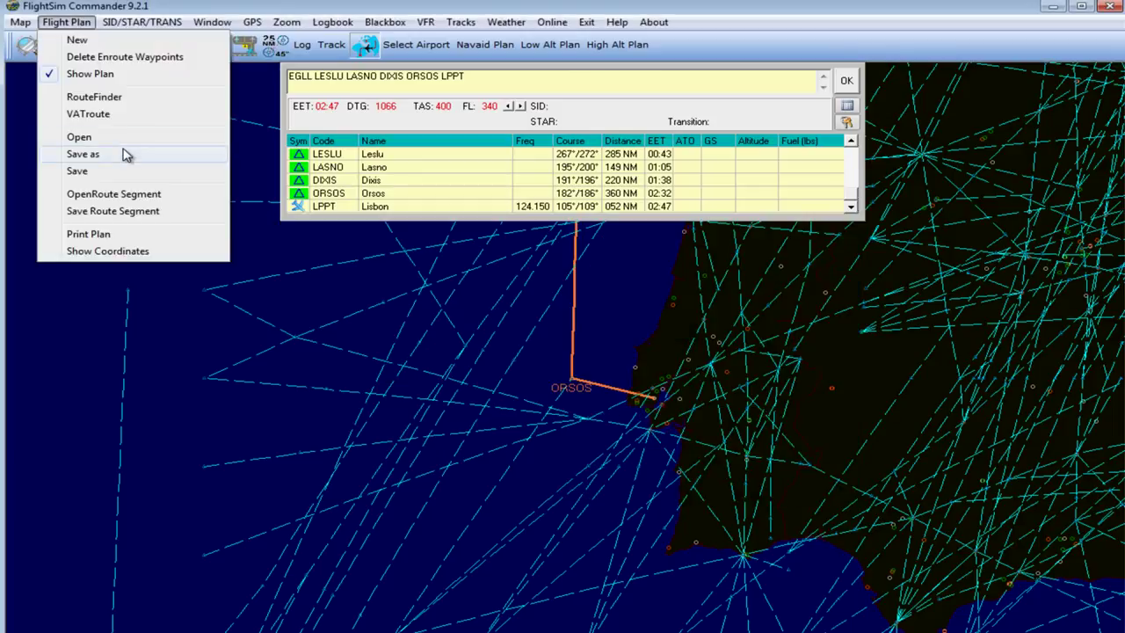
click(82, 154)
click(757, 474)
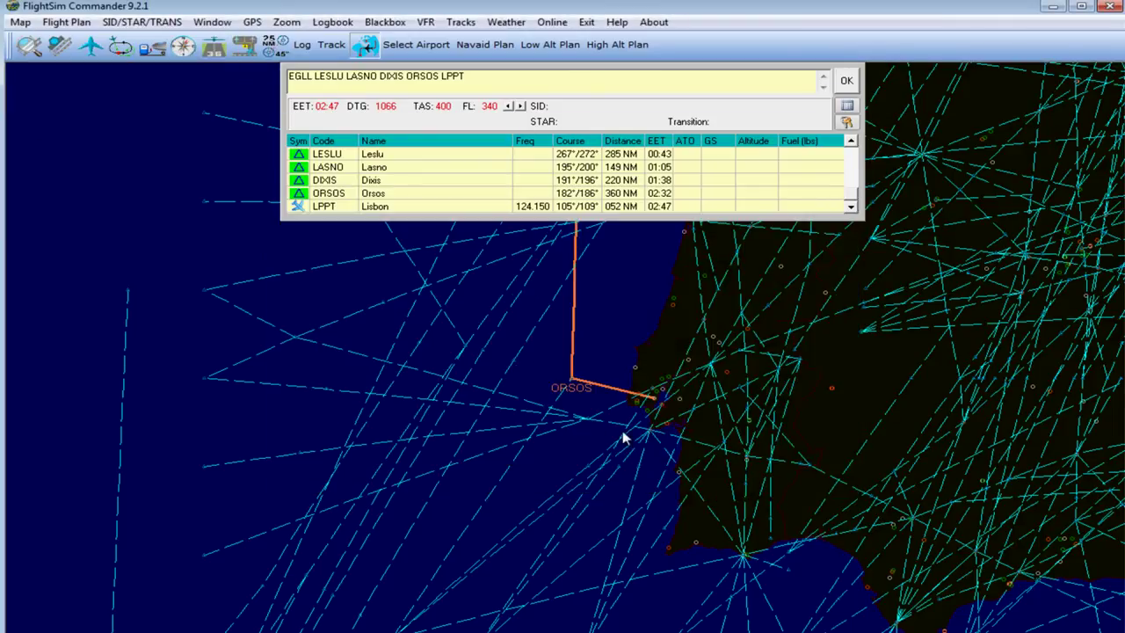
Minimize FlightSim Commander, finish the Concorde Performance System setup without launching the application, and close the setup archive window
click(1053, 7)
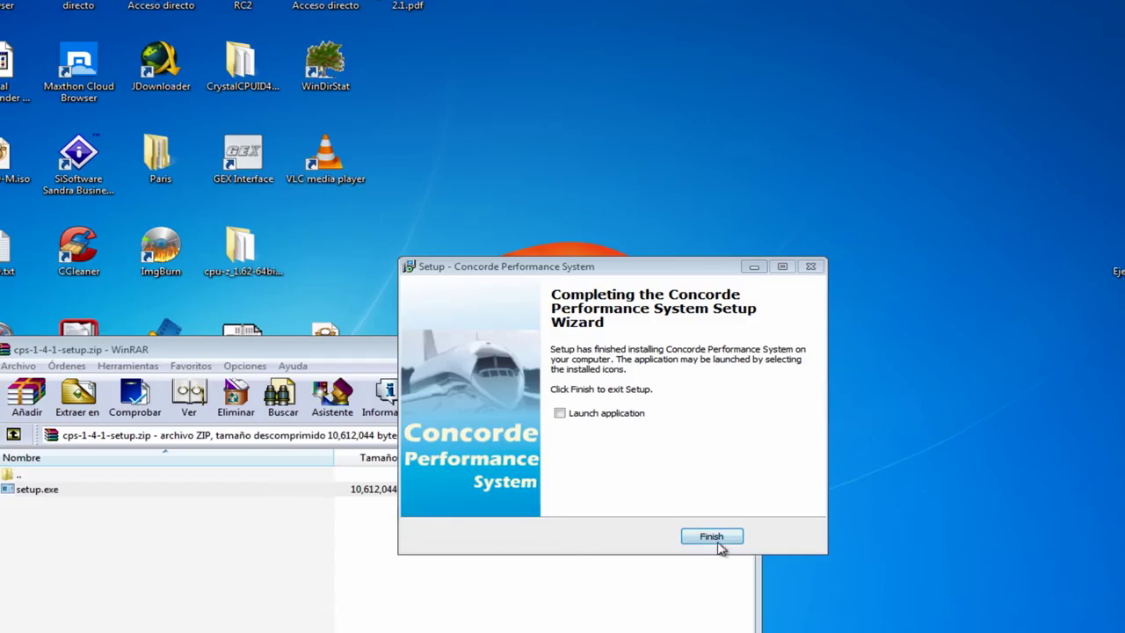
click(717, 538)
click(741, 350)
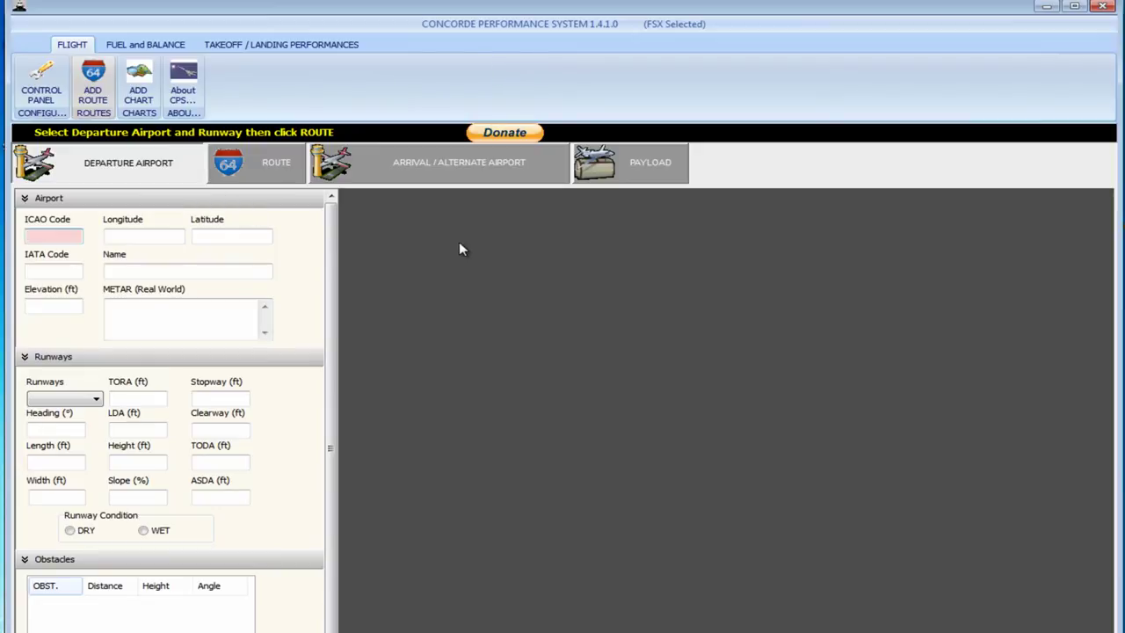
Review the default paths, load, fuel and aircraft settings in the Concorde Performance System control panel without changing them
click(41, 77)
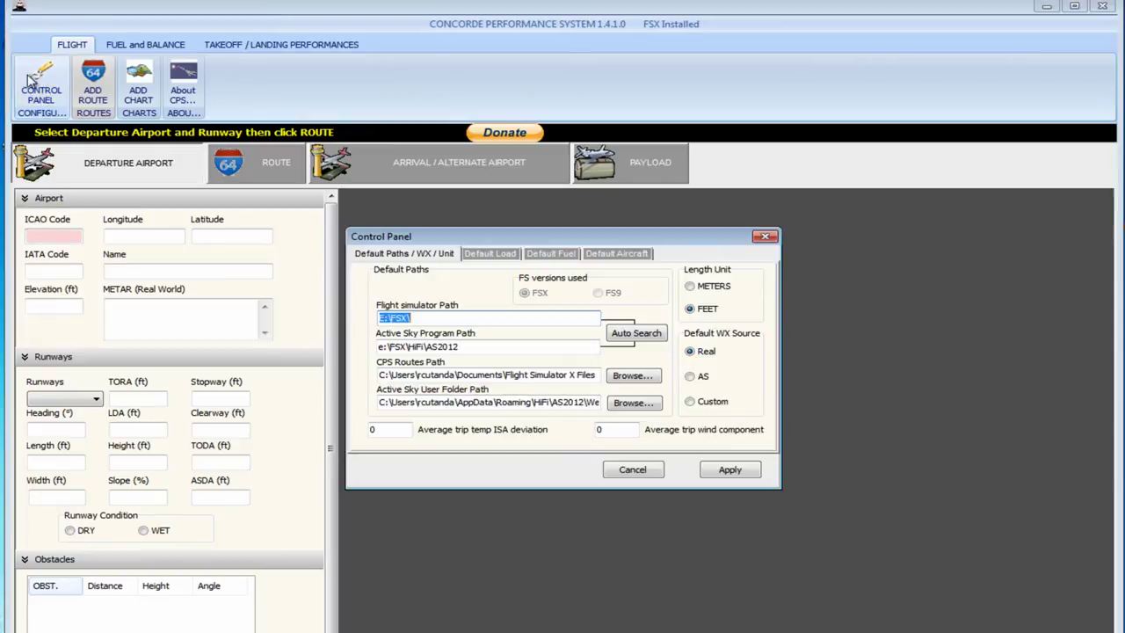
click(440, 319)
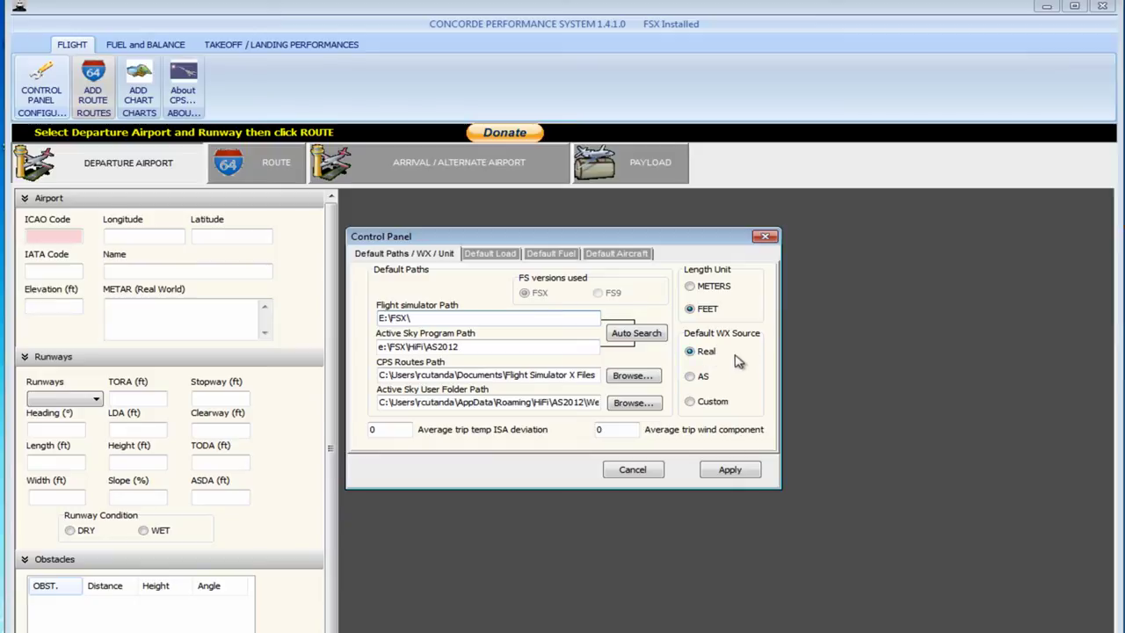
click(506, 254)
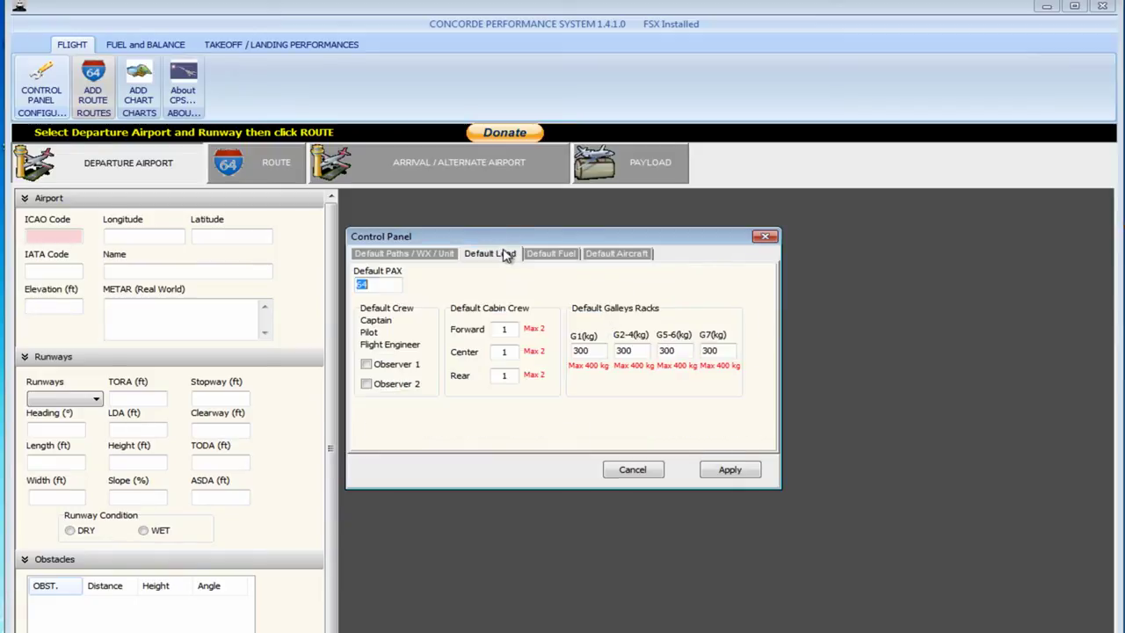
click(554, 254)
click(631, 255)
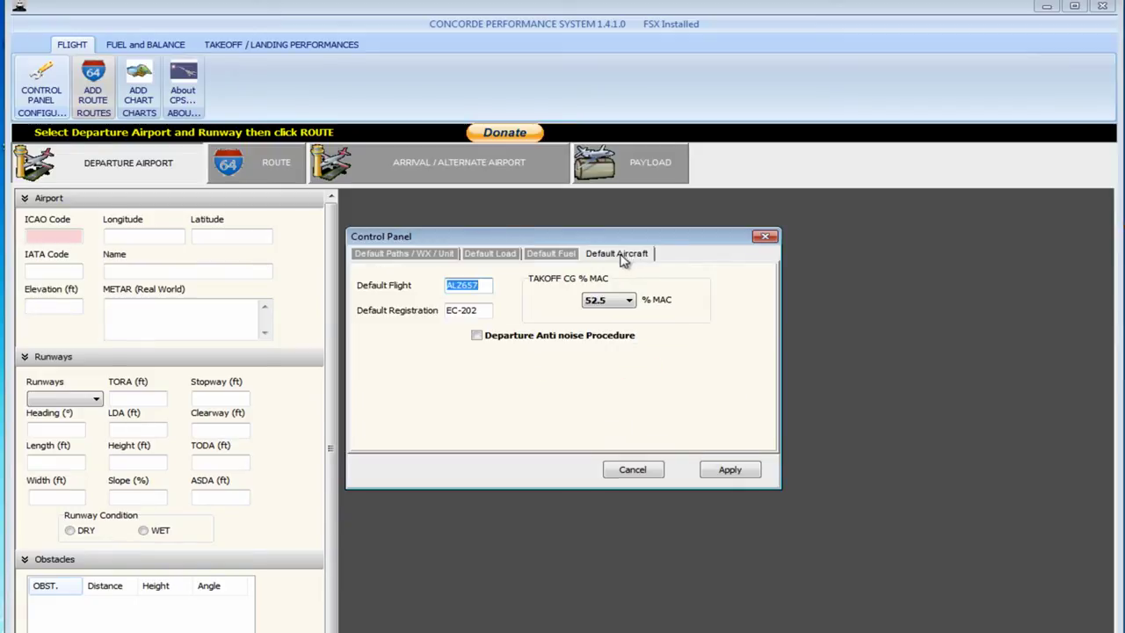
click(650, 470)
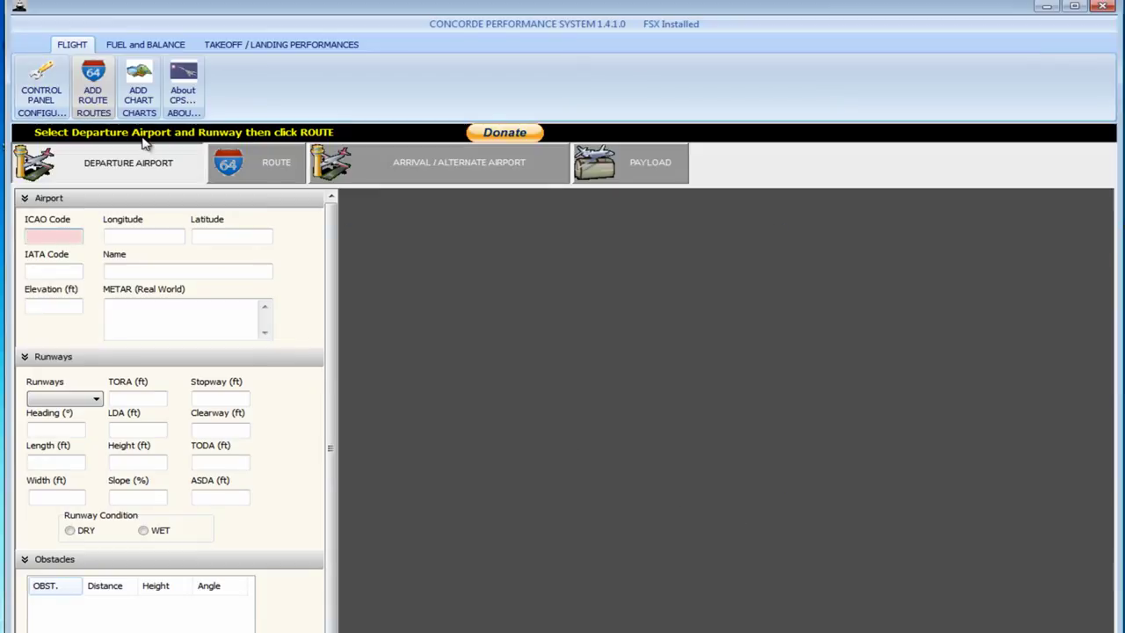
Set the default weather source to AS in the control panel and apply the change
click(43, 80)
click(409, 254)
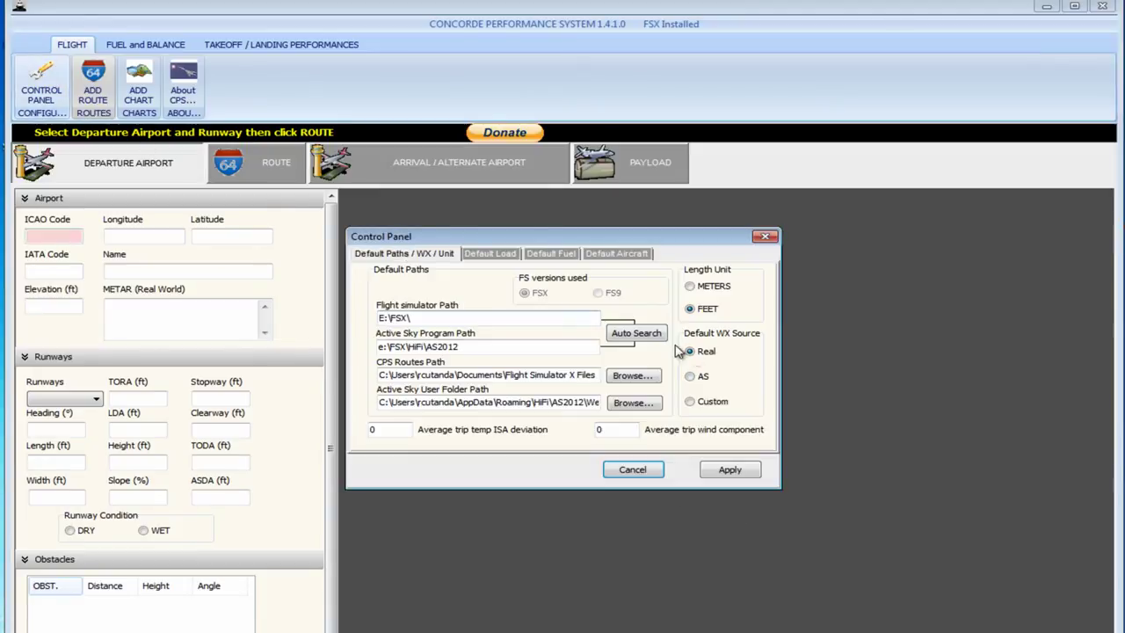
click(690, 376)
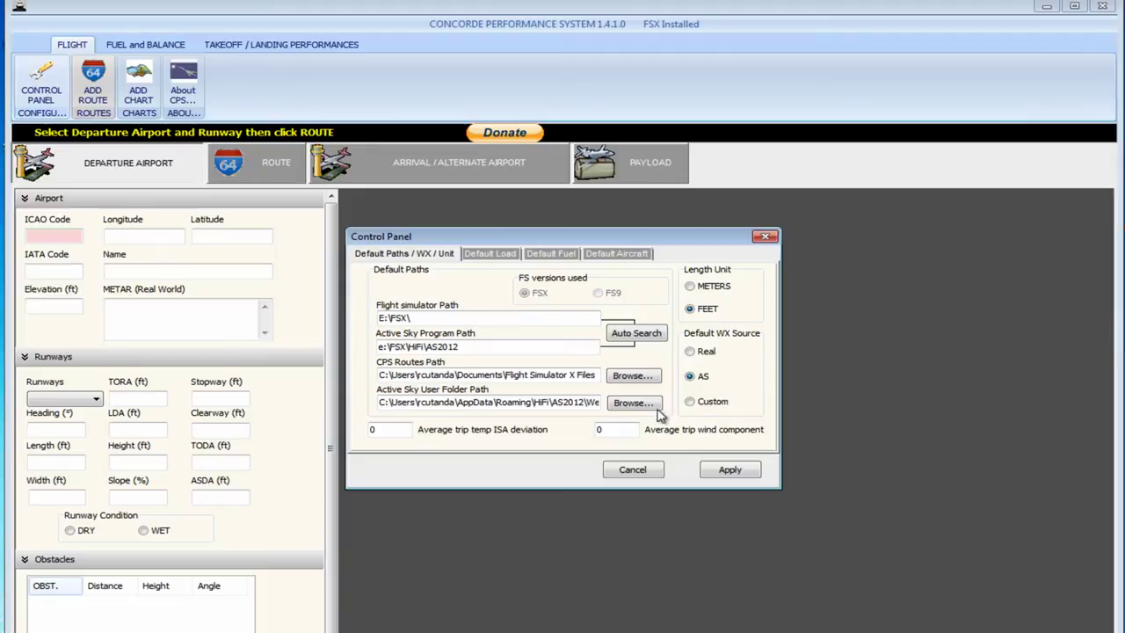
click(731, 471)
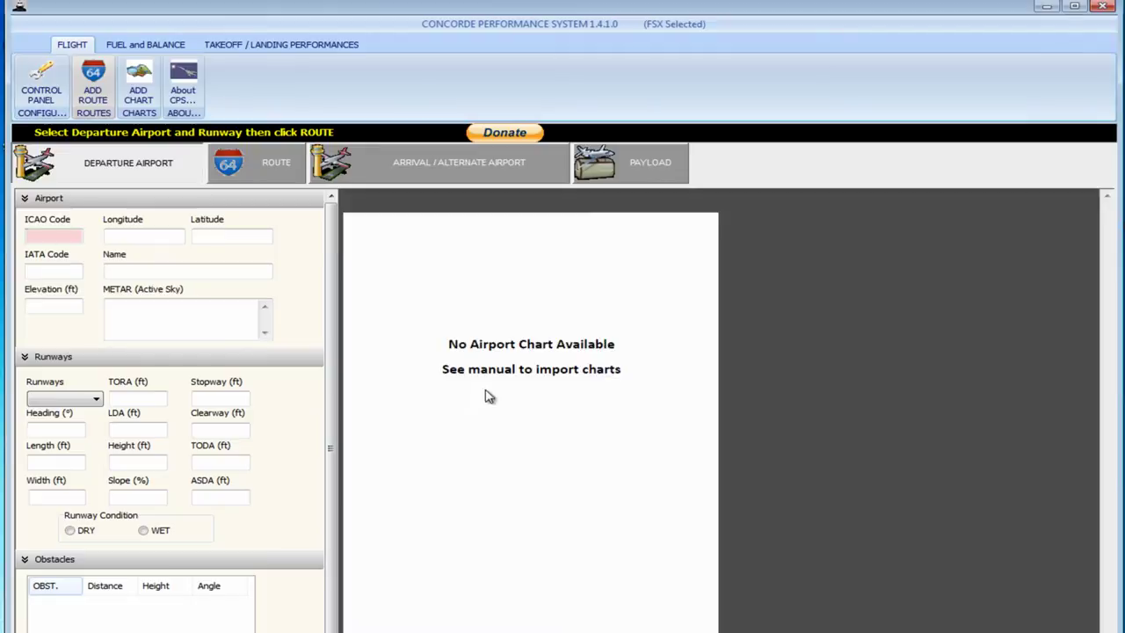
Load EGLL as the departure airport and recheck the default weather source in the control panel without changes
click(74, 237)
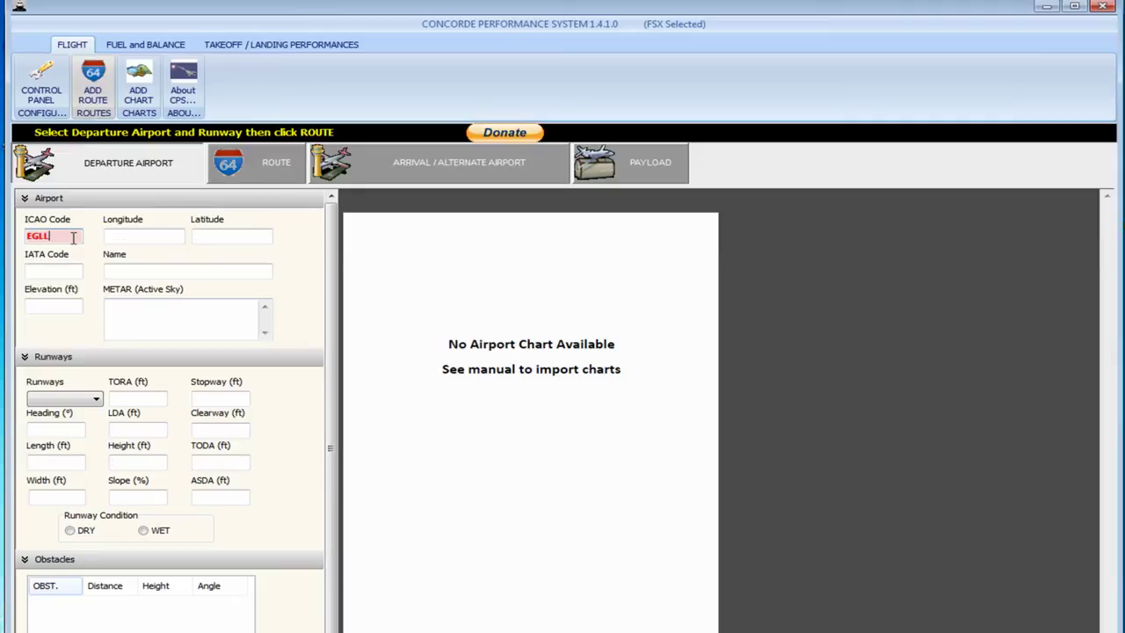
text(EGLL)
key(Return)
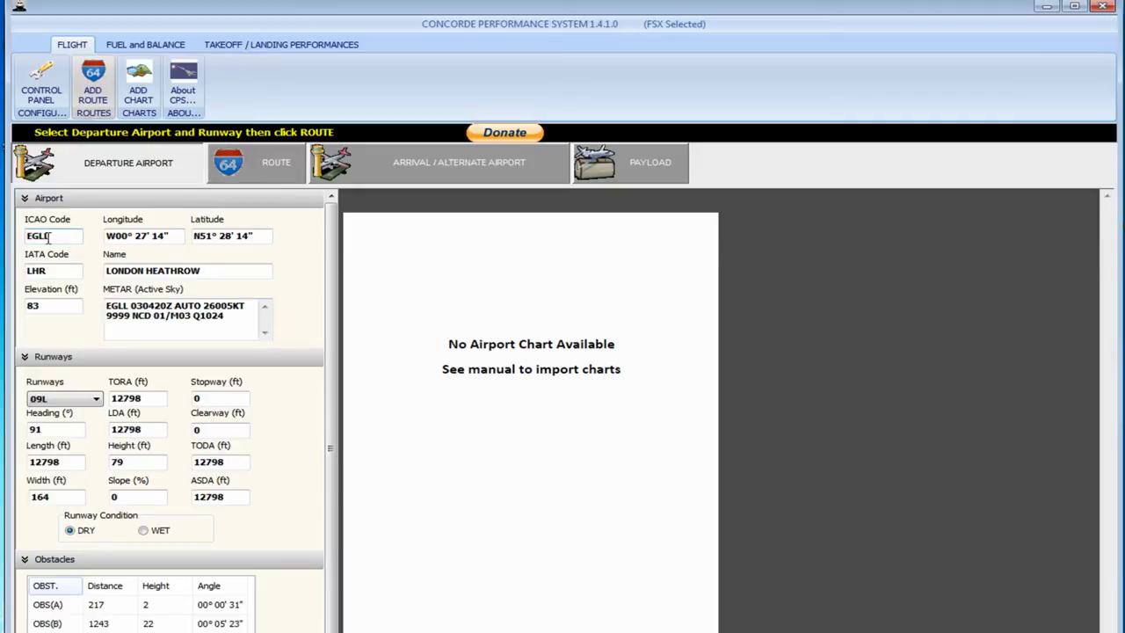
drag(52, 238, 18, 237)
click(48, 84)
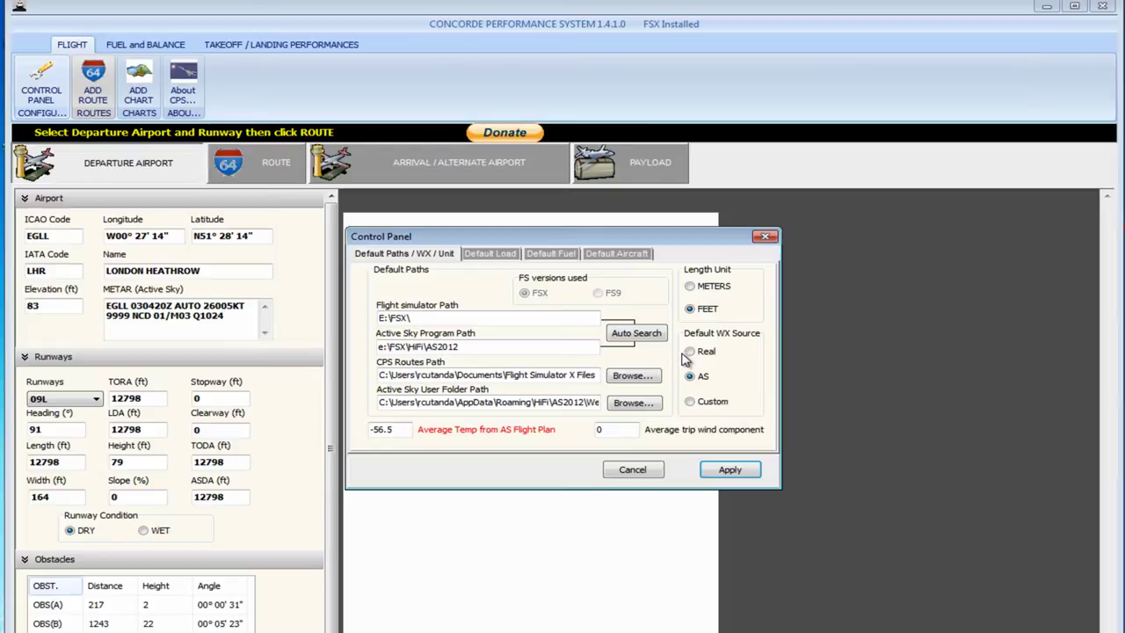
click(633, 469)
Check the wind in the Heathrow METAR and set the departure runway to 27R
click(59, 399)
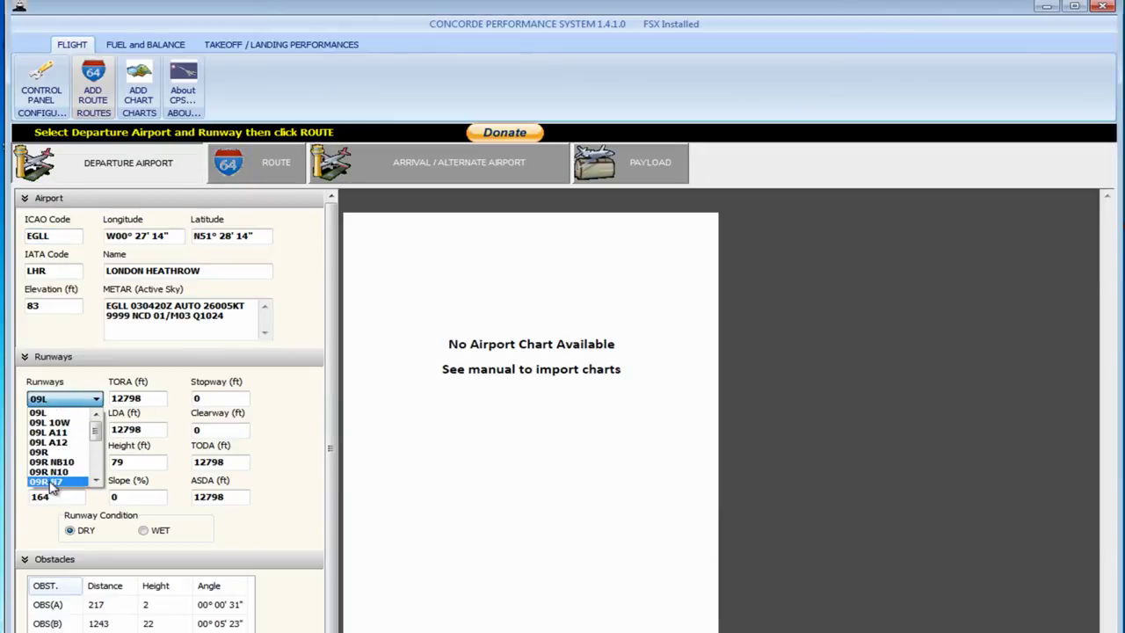
click(203, 347)
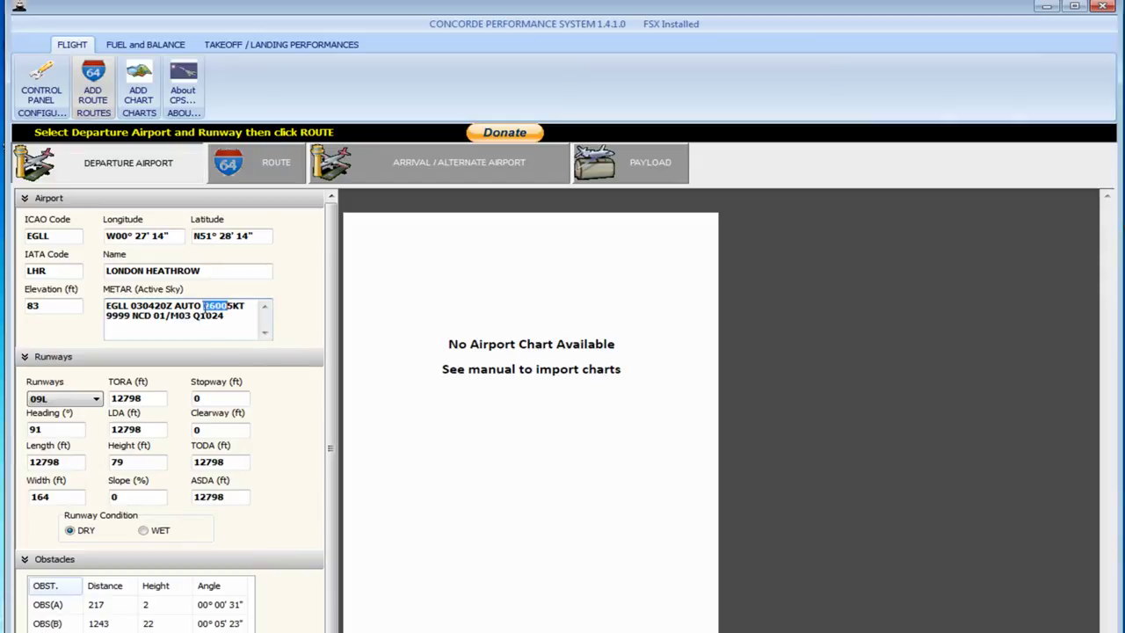
click(61, 399)
scroll(70, 457, down, 5)
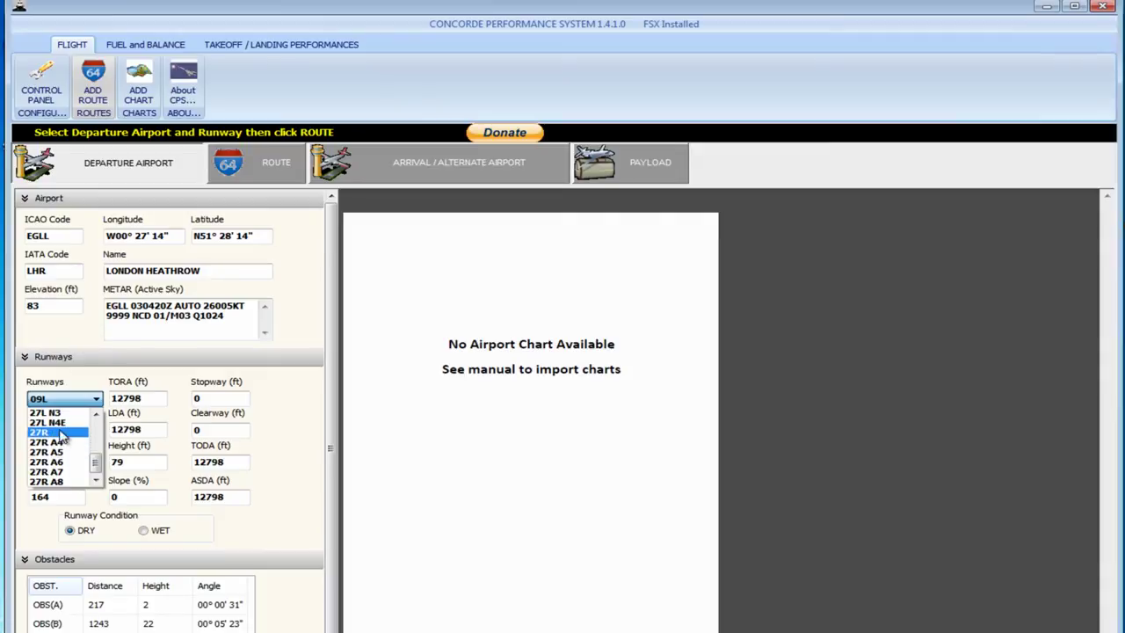
click(49, 434)
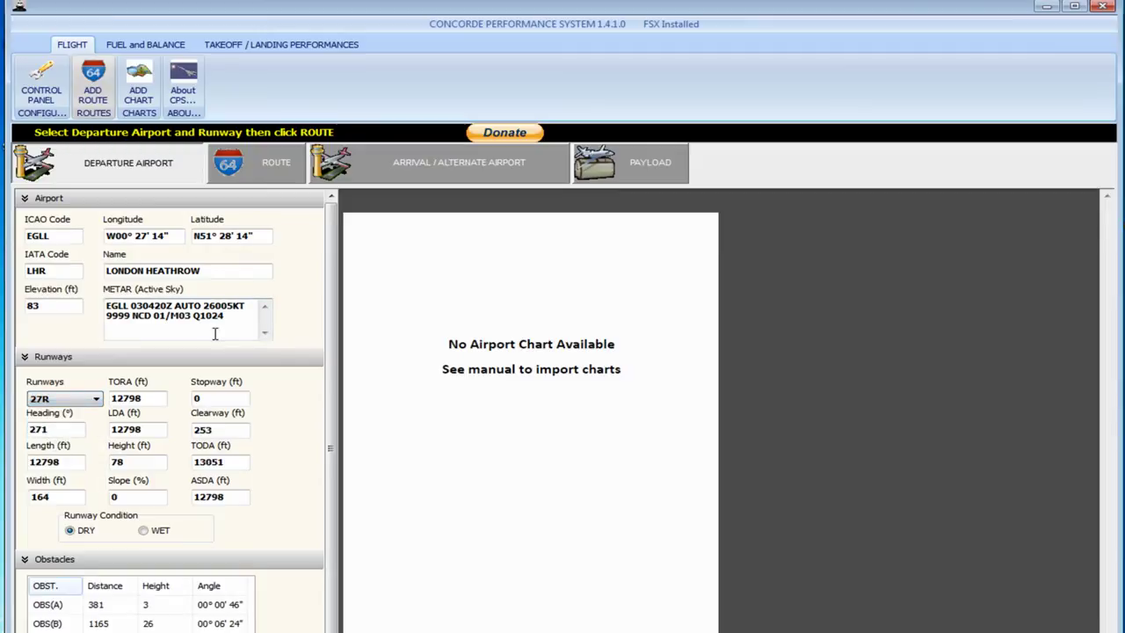
Go to the flight's route page and open the file browser for adding a route
click(260, 175)
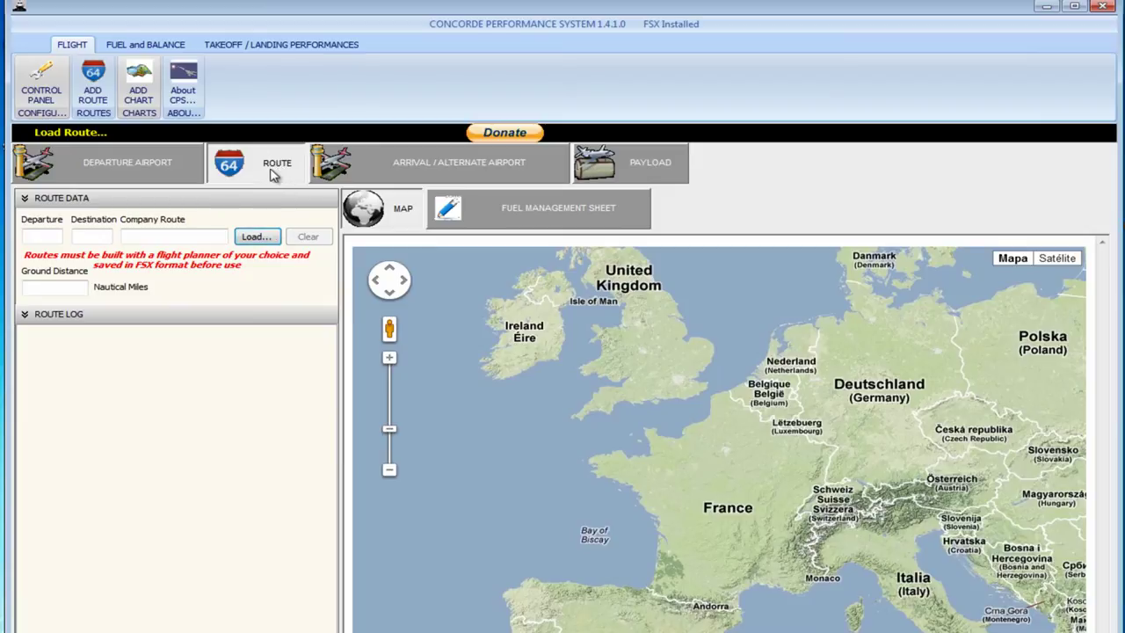
click(94, 76)
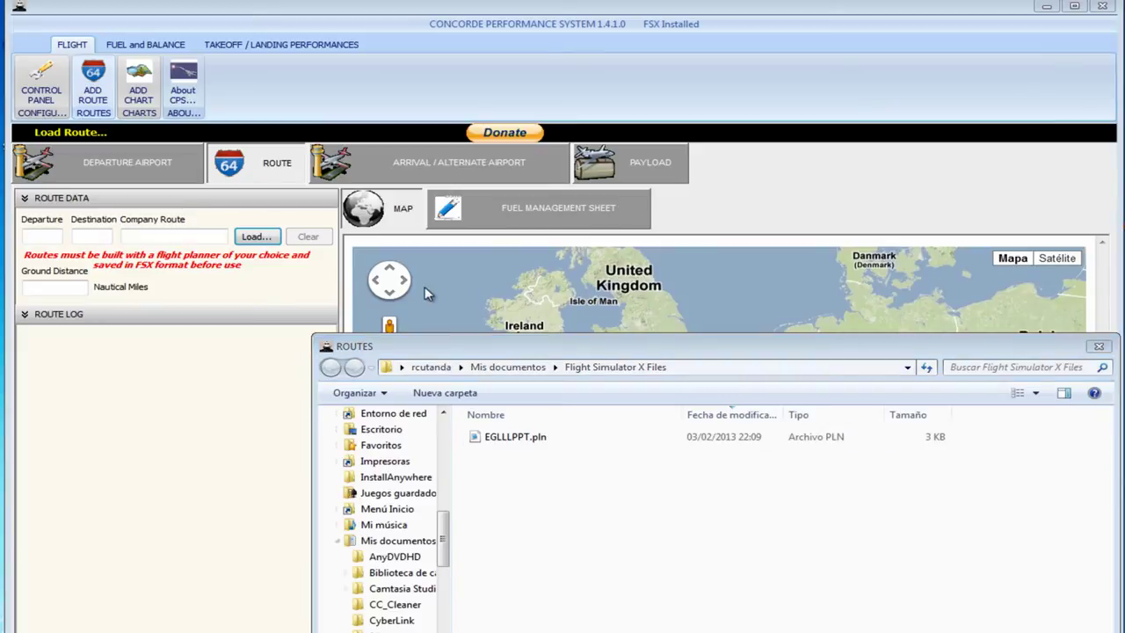
Review the saved flight plans in the Flight Simulator X Files documents folder with Windows Explorer, and minimize that window
key(super+e)
click(277, 275)
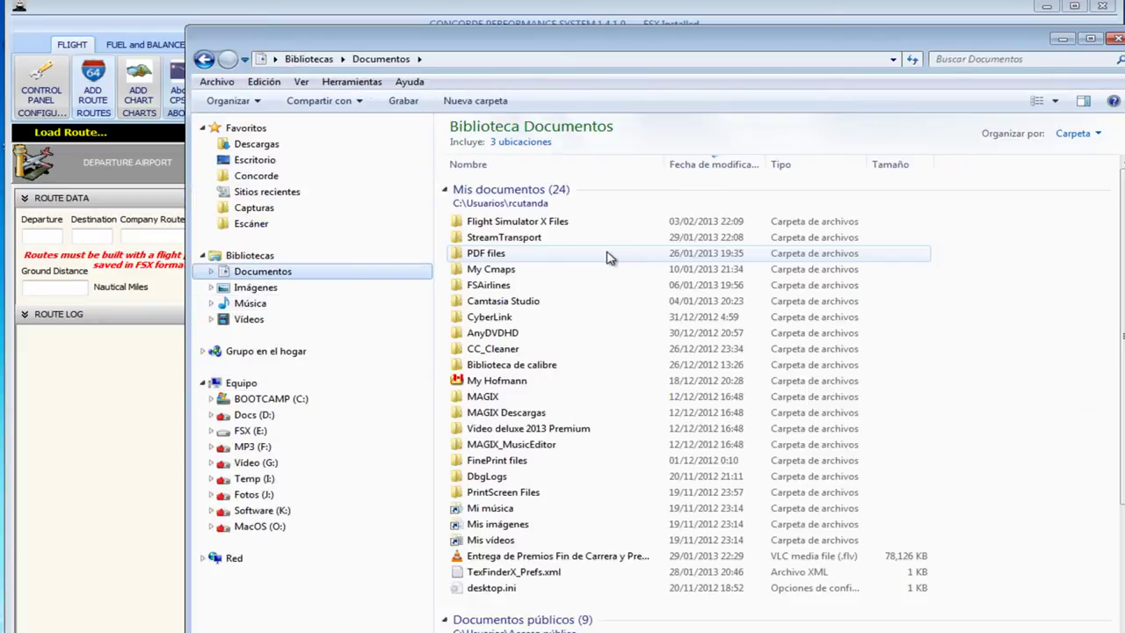
double_click(530, 222)
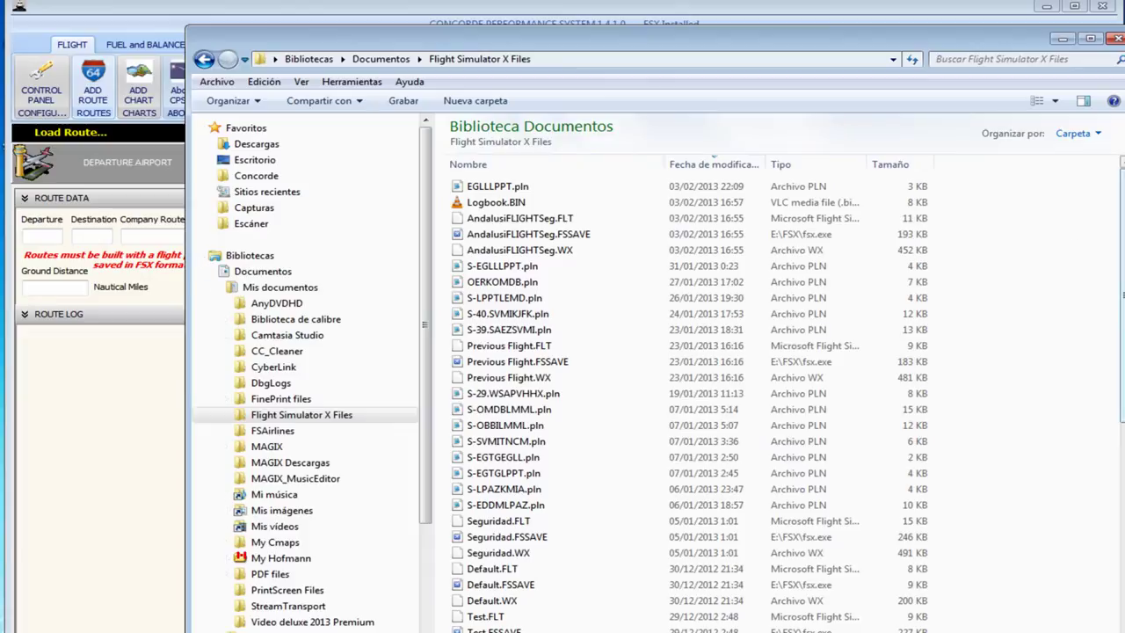
scroll(1120, 210, down, 15)
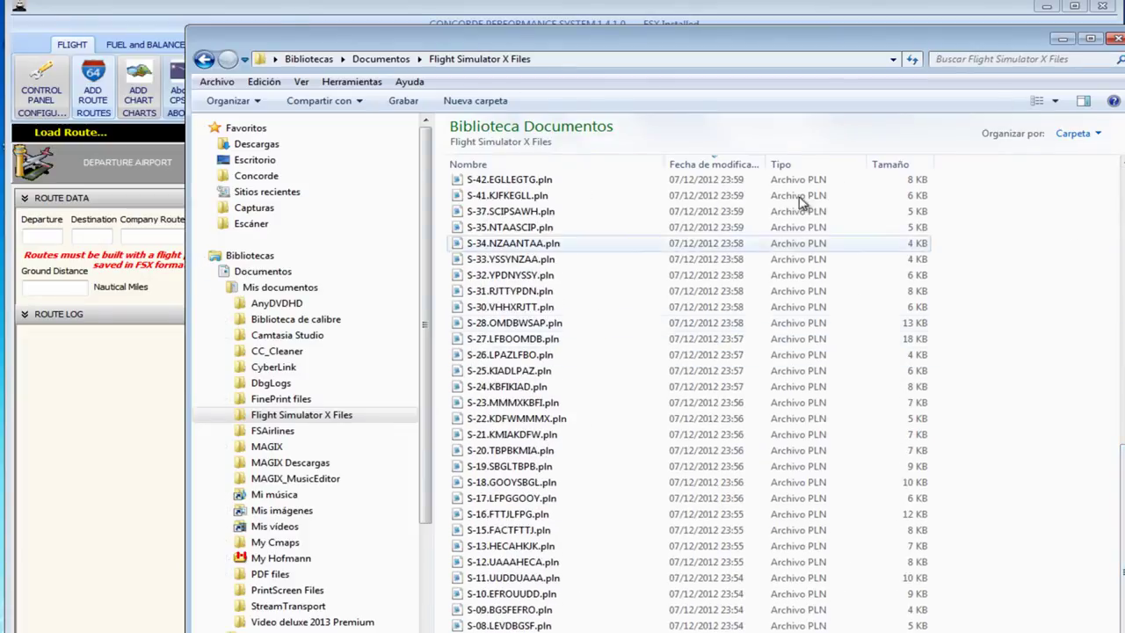
click(1063, 39)
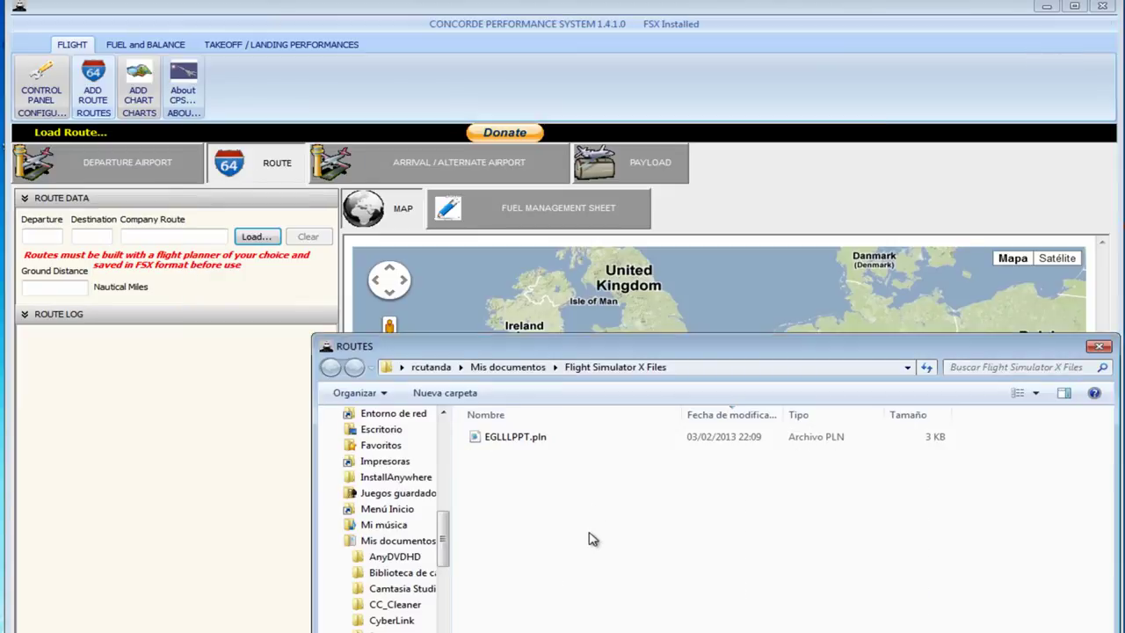
Add the flight plan EGLLLPPT.pln as a route
click(489, 442)
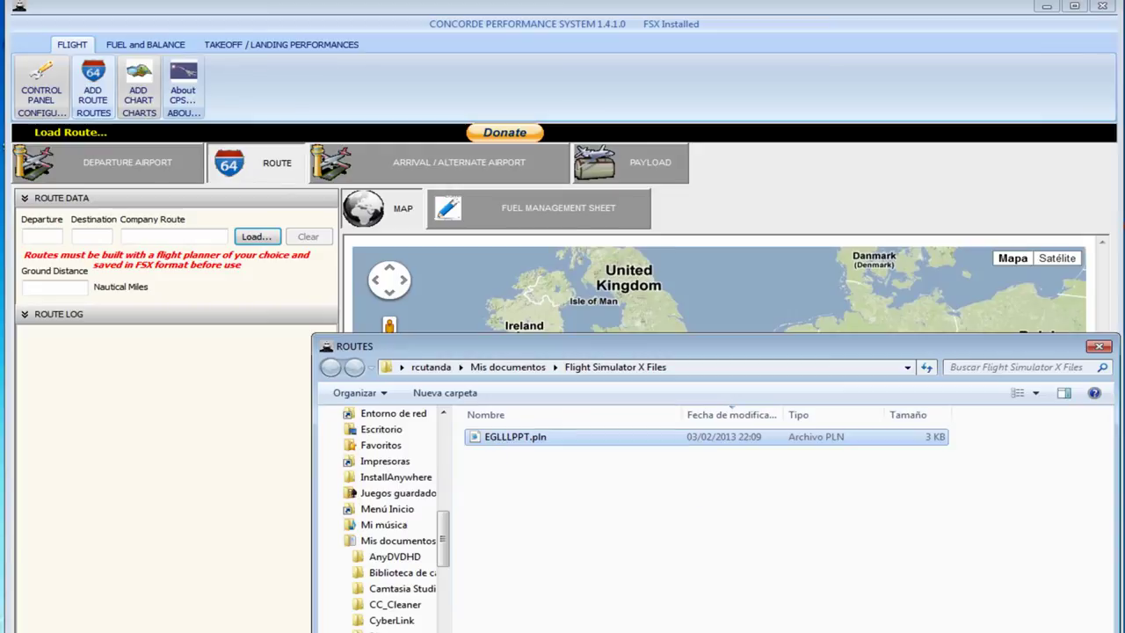
key(Return)
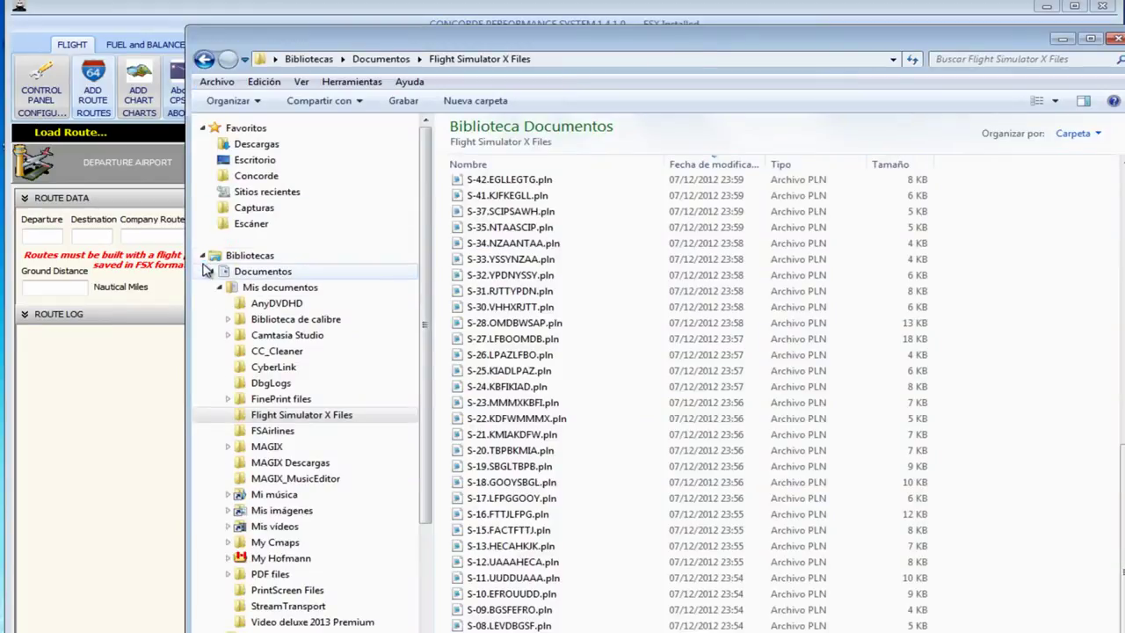
In Windows Explorer, open the ADEU folder under E:\FSX\Civa
click(203, 255)
click(295, 367)
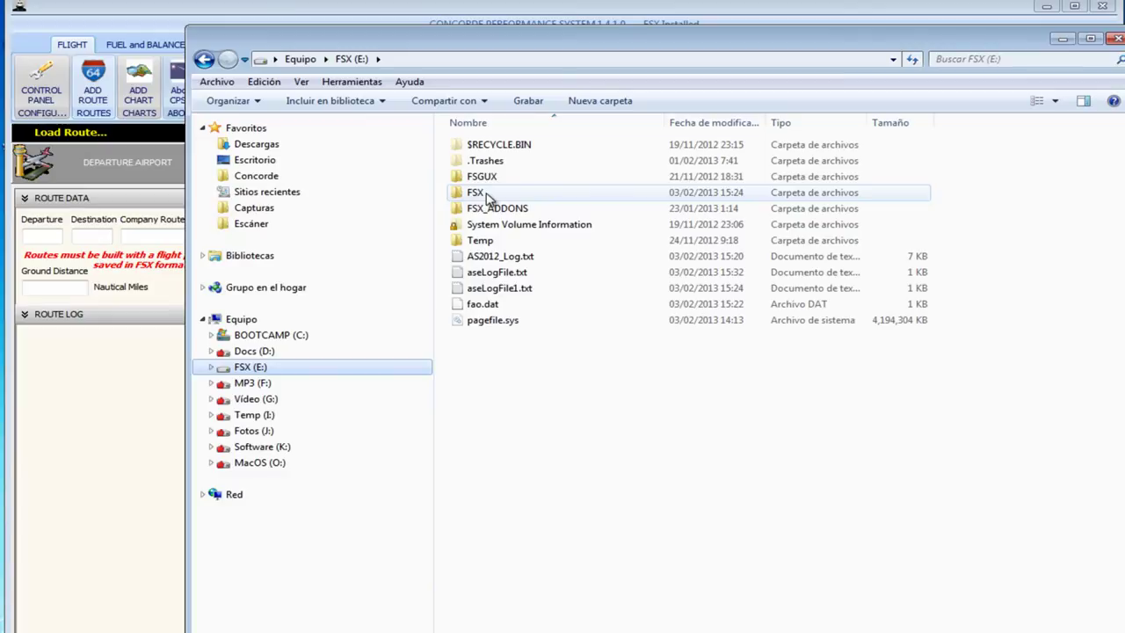
double_click(489, 198)
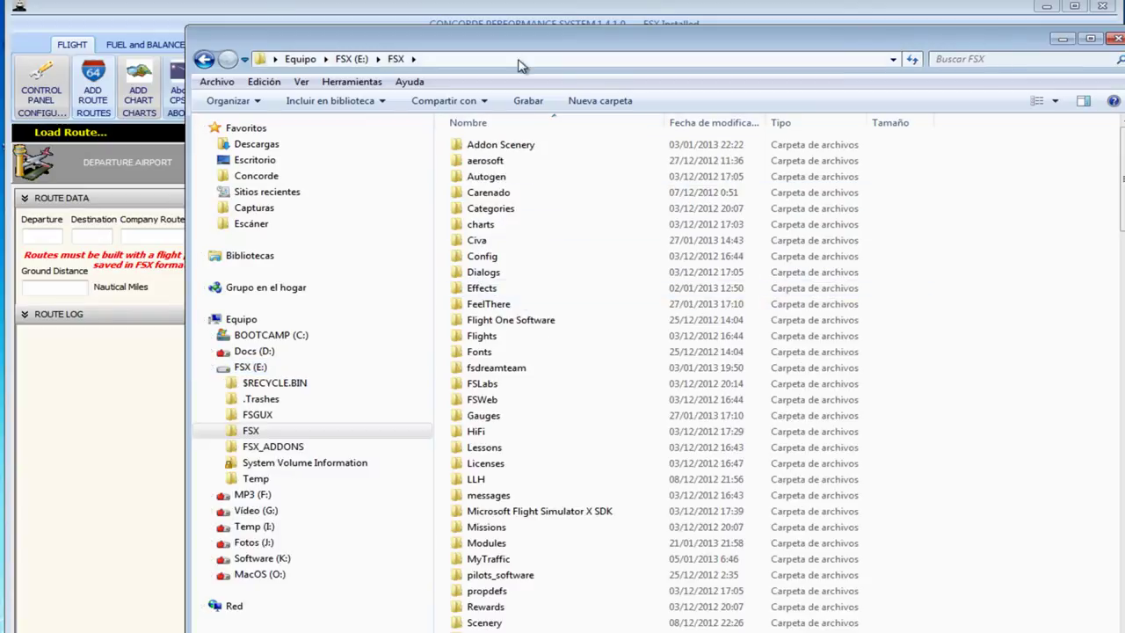
click(354, 59)
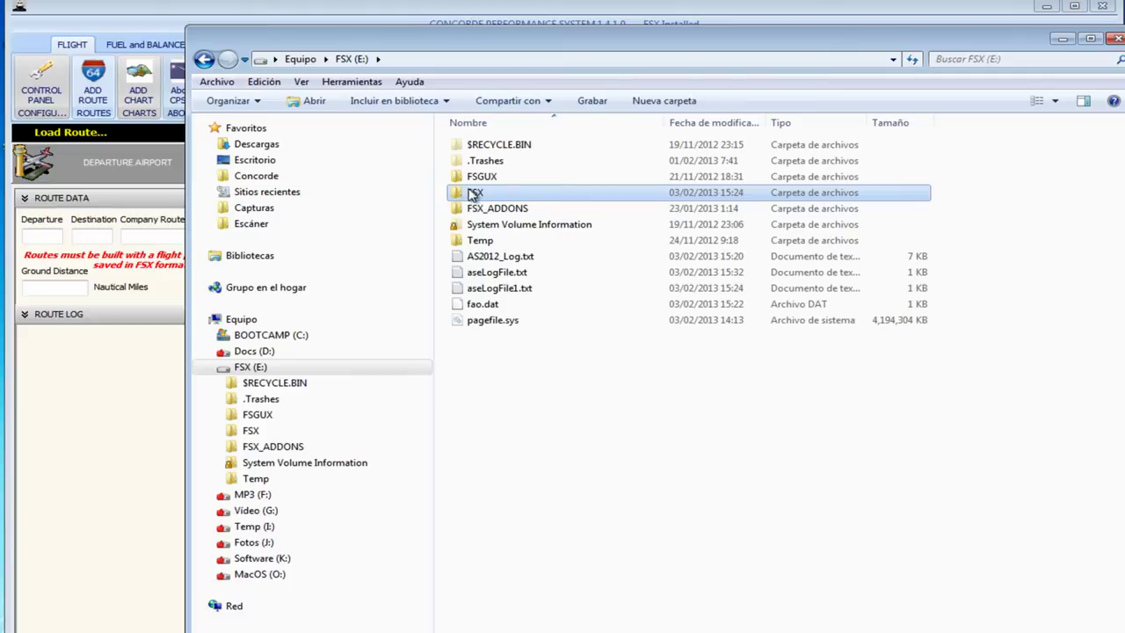
double_click(473, 193)
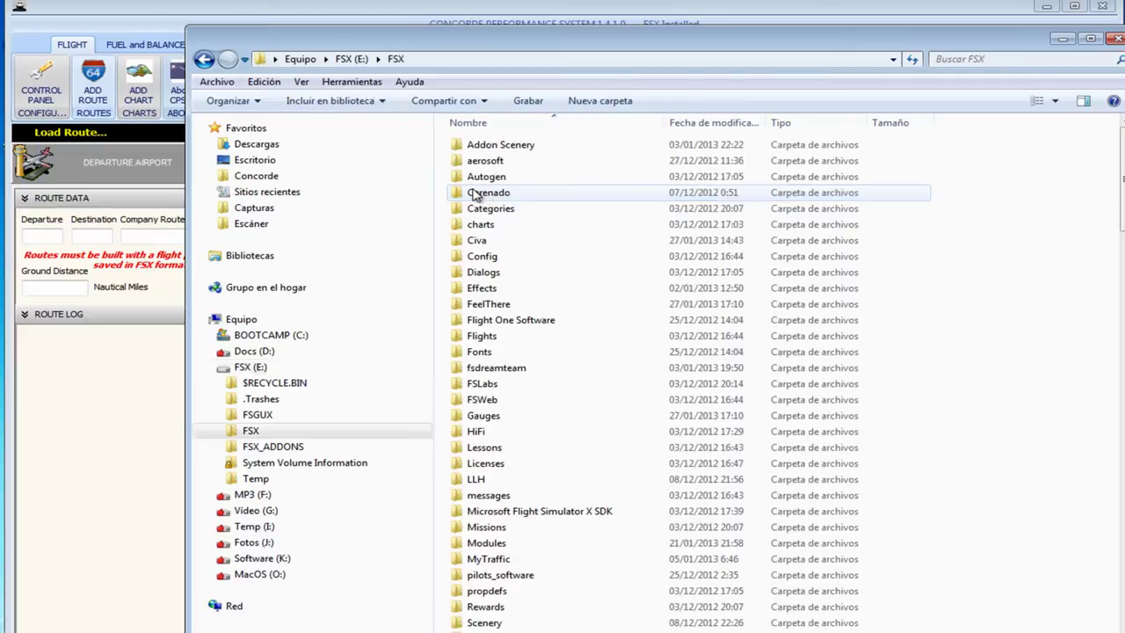
double_click(479, 243)
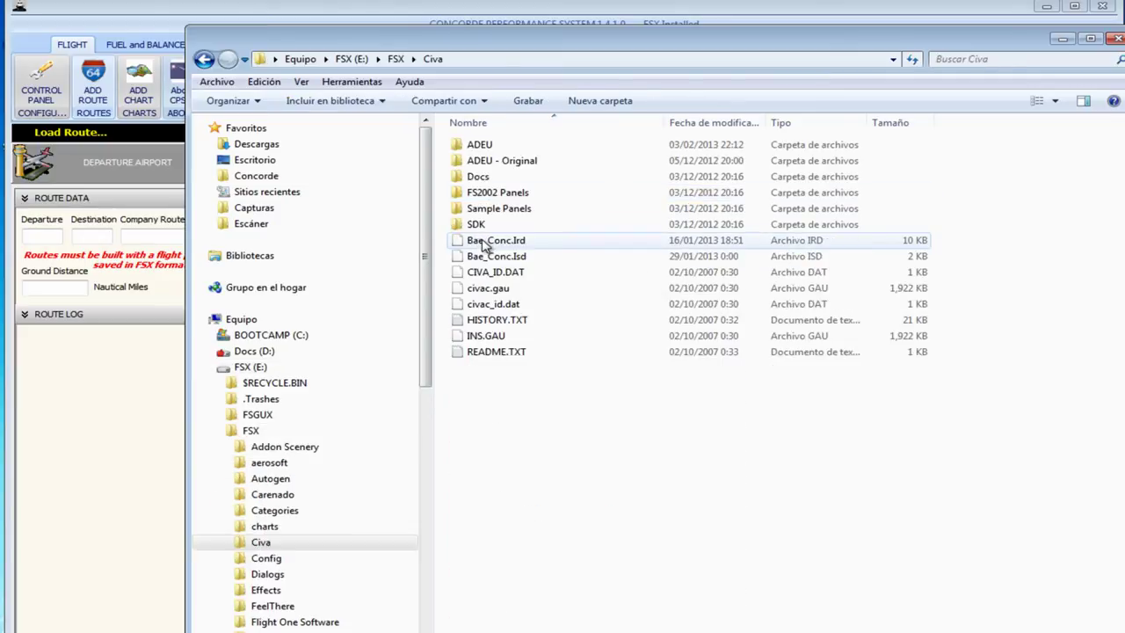
double_click(482, 146)
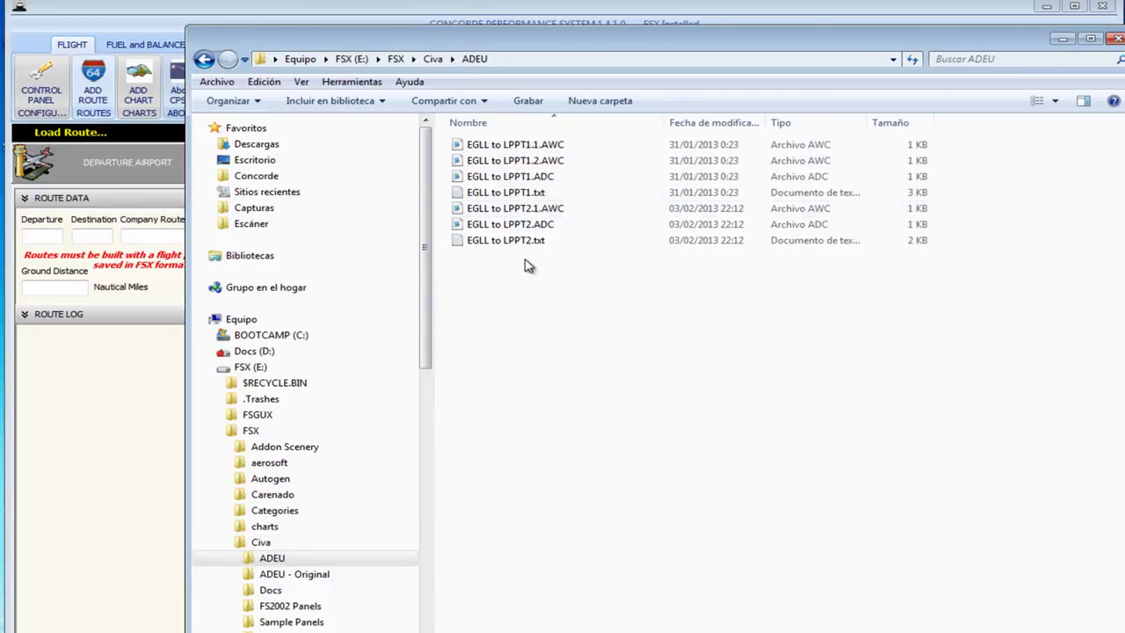
Delete the four older EGLL to LPPT1 route files dated 31/01/2013 from the ADEU folder
click(489, 150)
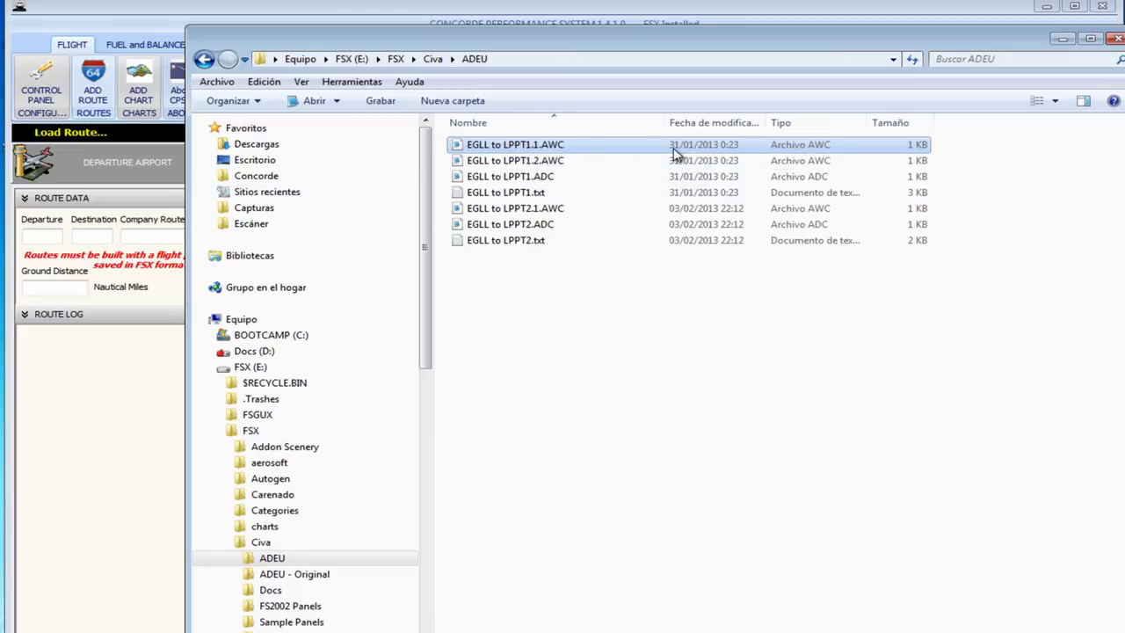
click(540, 208)
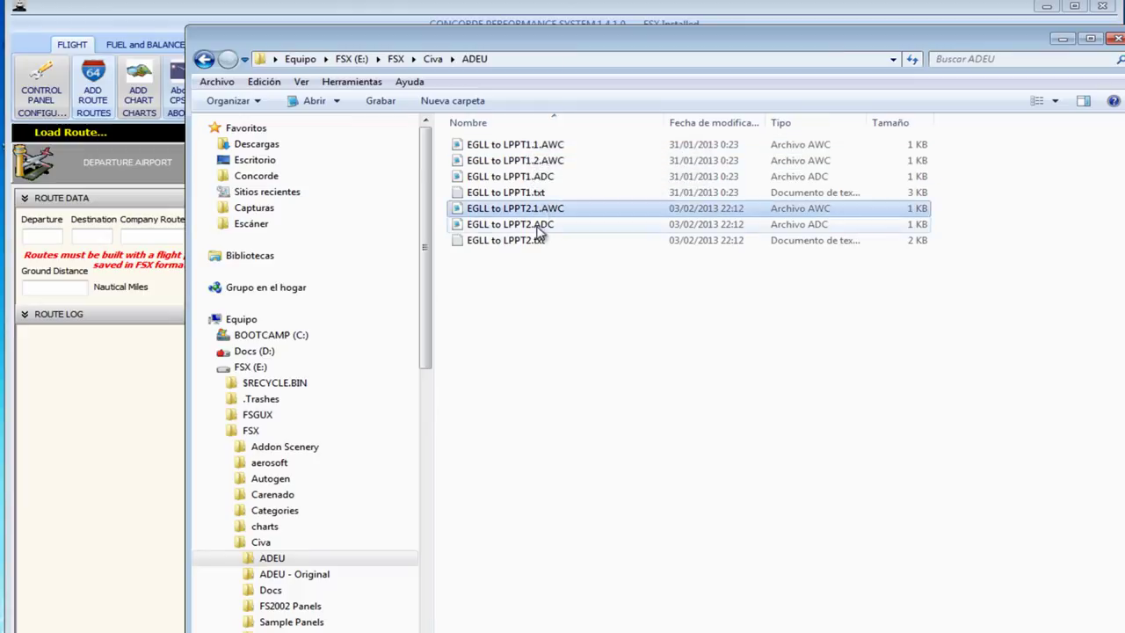
click(522, 146)
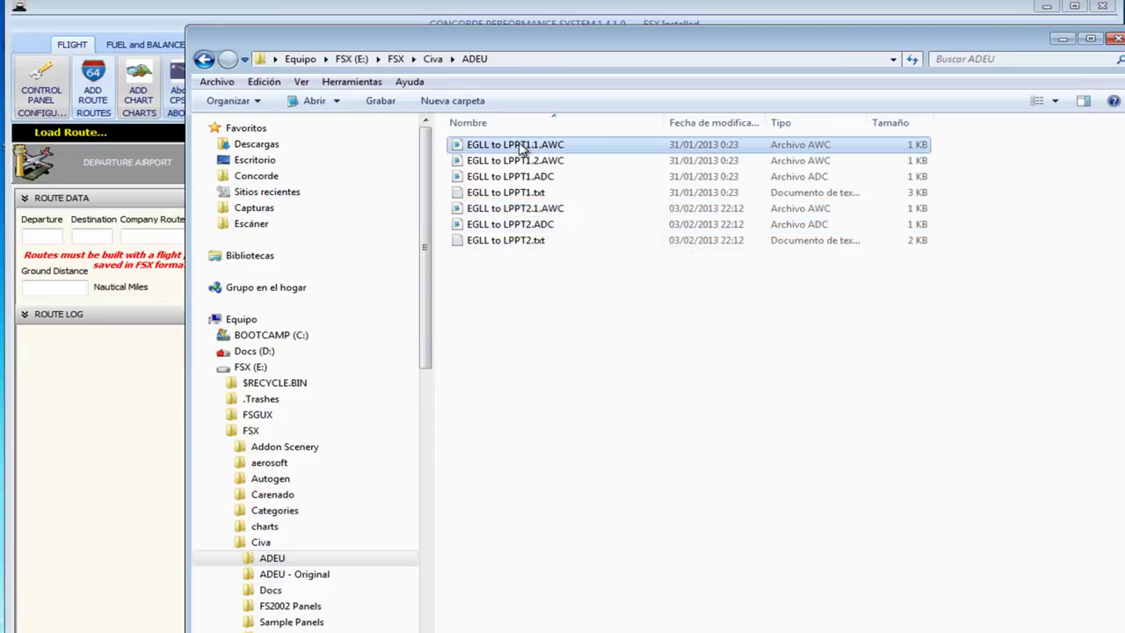
shift+click(518, 195)
right_click(519, 195)
click(547, 322)
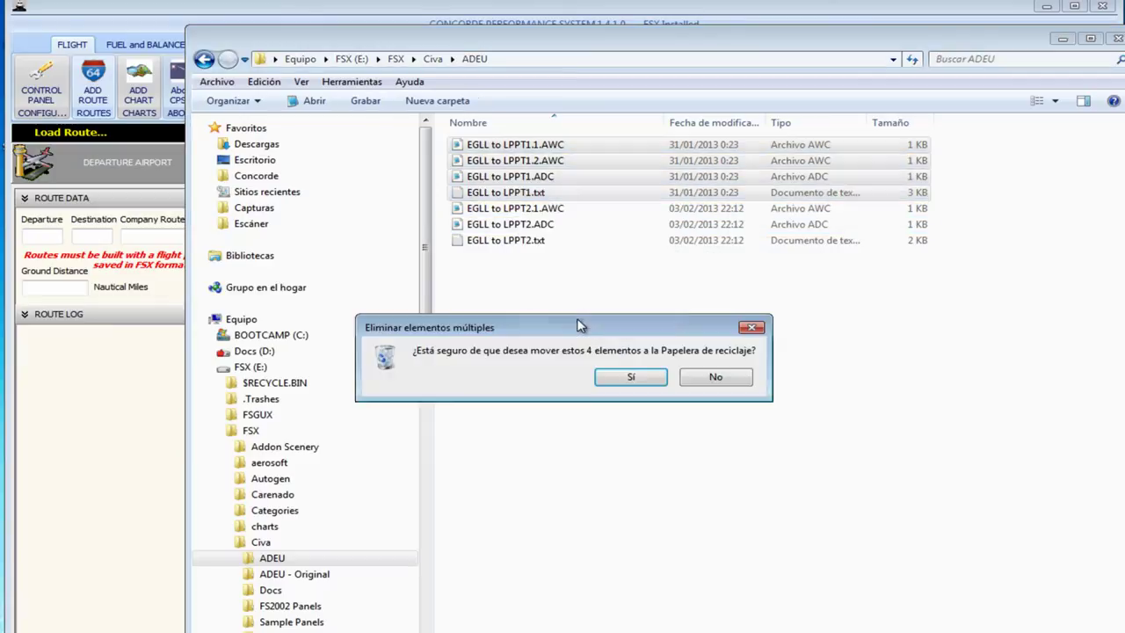
key(Return)
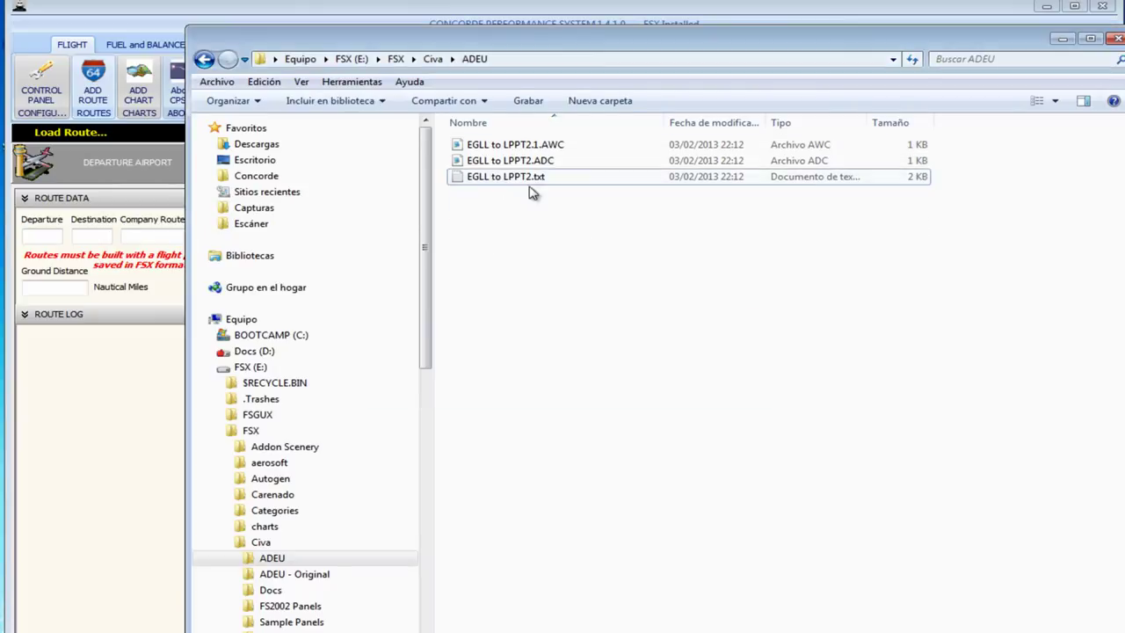
Open EGLL to LPPT2.txt, enlarge its window and examine the first leg from EGLL to LESLU
double_click(503, 176)
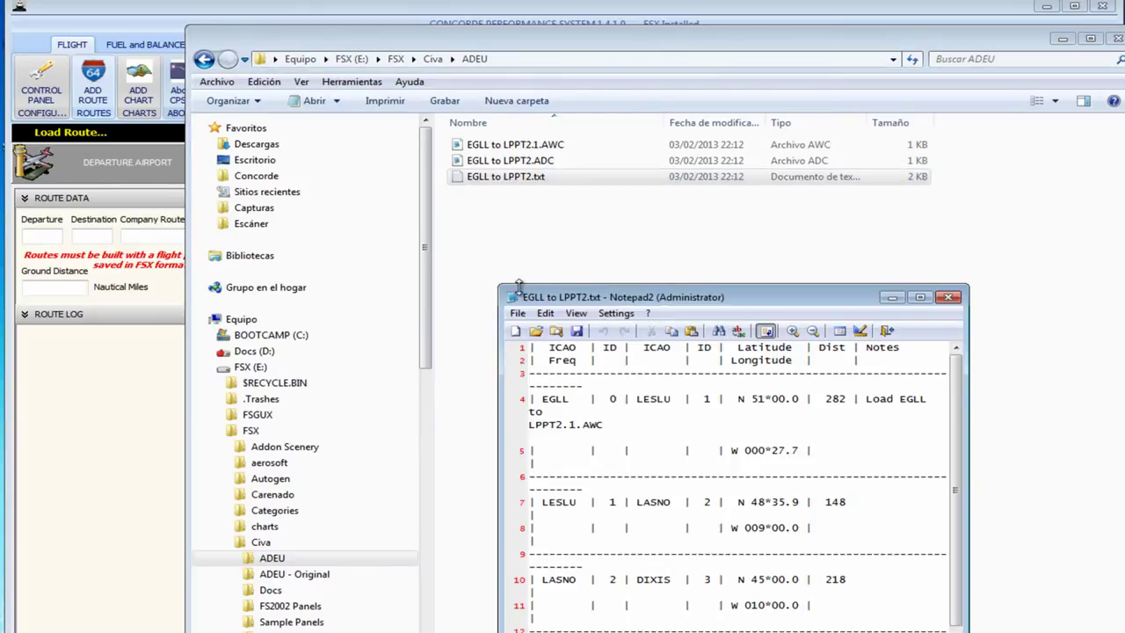
drag(500, 284, 184, 191)
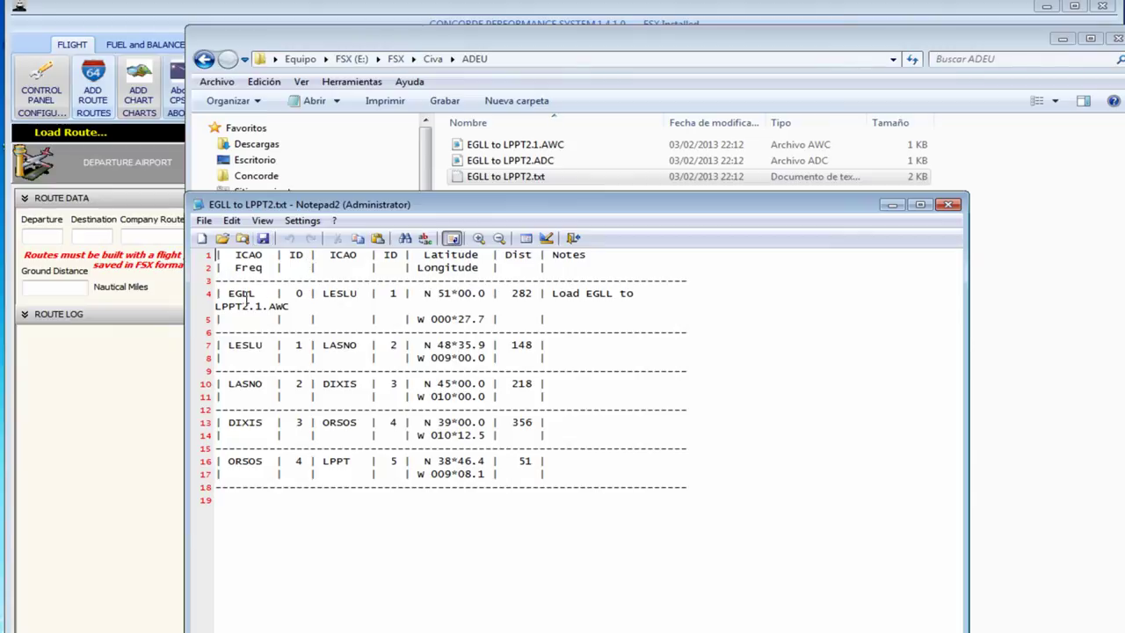
drag(968, 383, 1106, 383)
drag(227, 293, 540, 293)
click(495, 305)
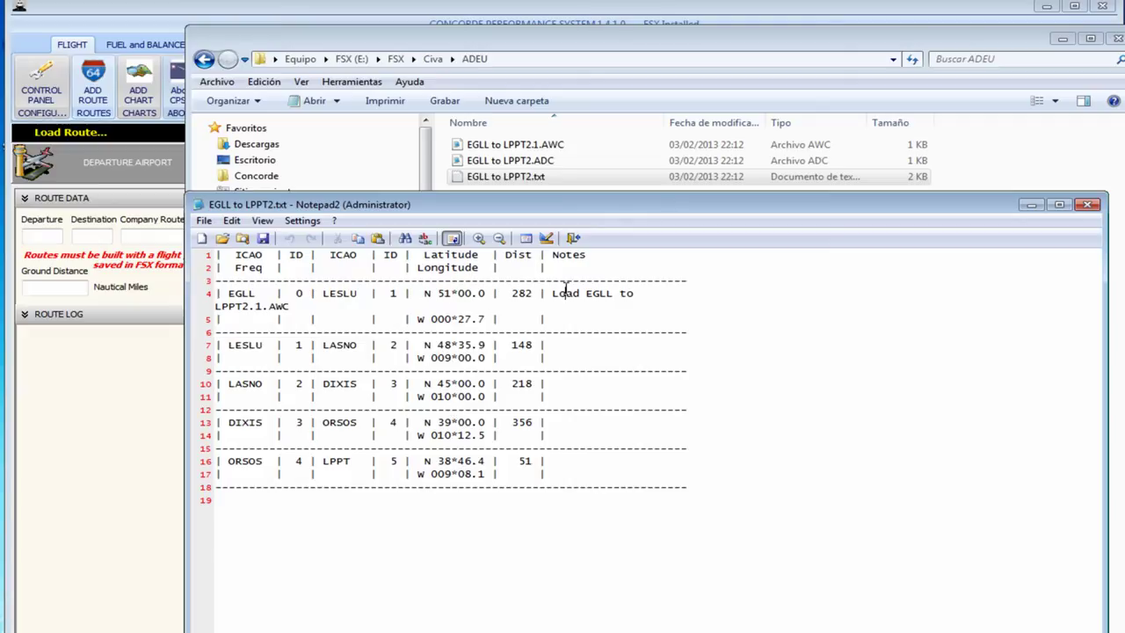
drag(218, 294, 304, 305)
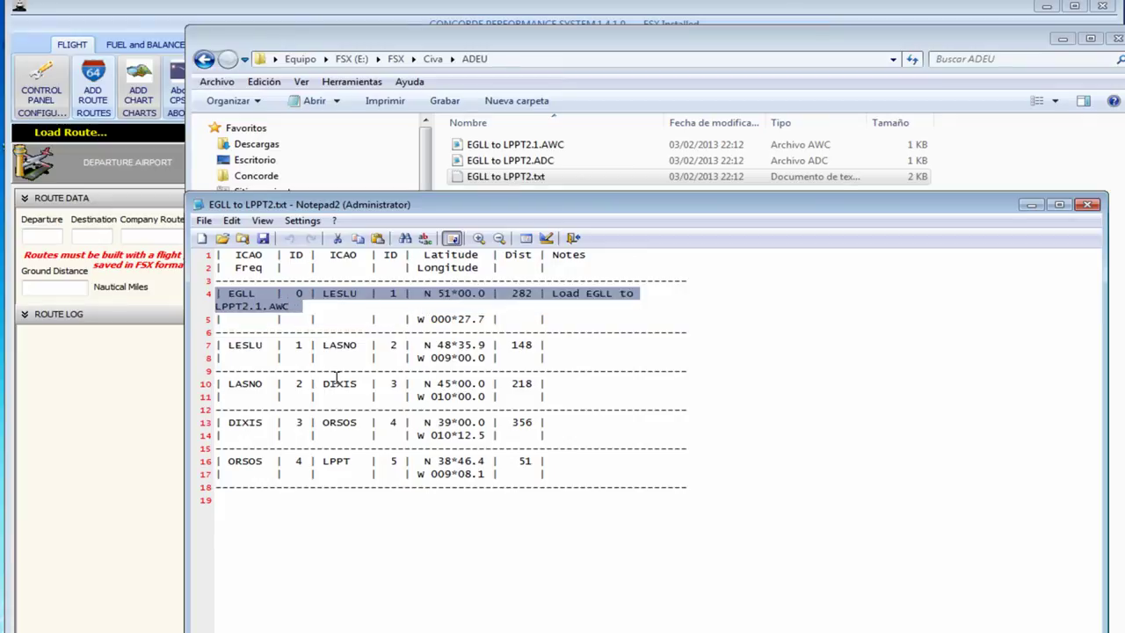
Try to join the wrapped EGLL note onto one line by deleting characters after "Load EGLL to"
click(640, 295)
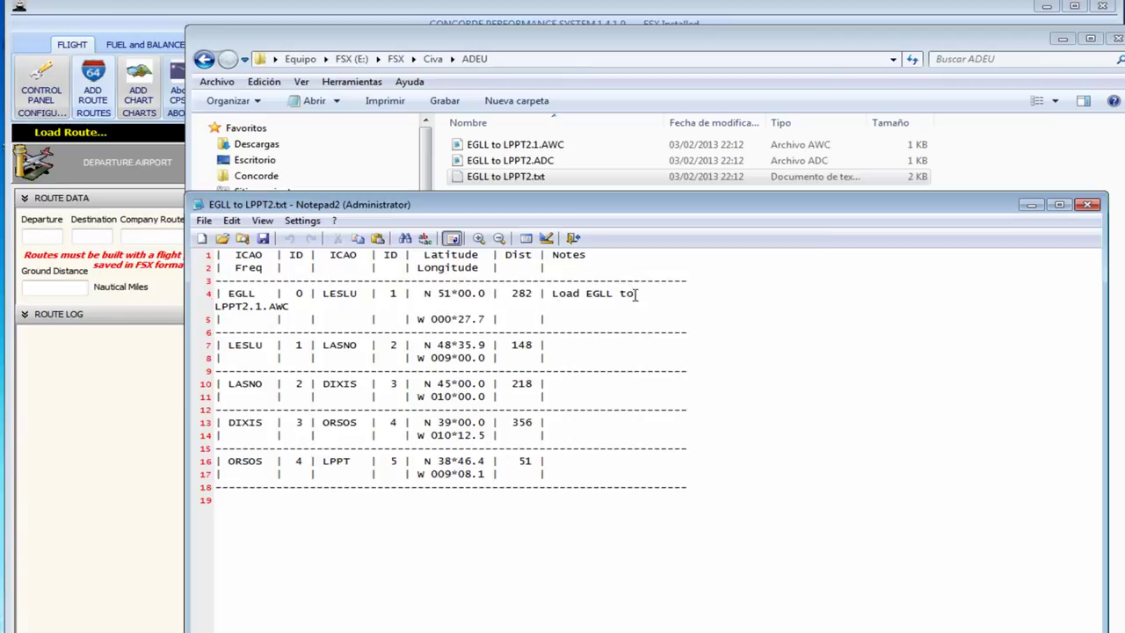
key(Delete)
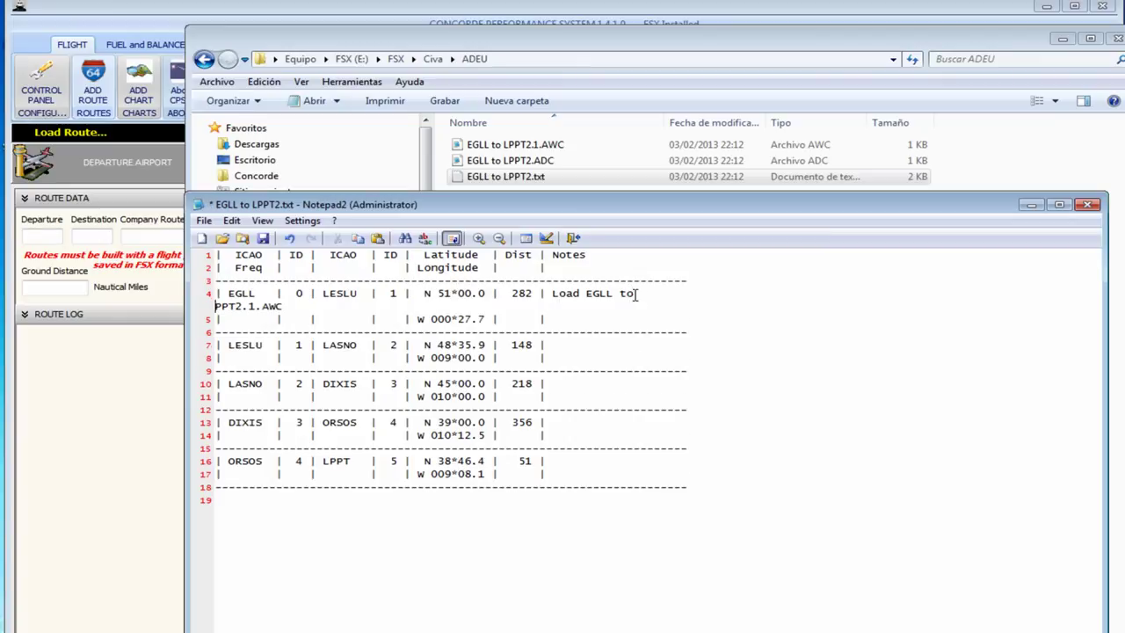
key(BackSpace)
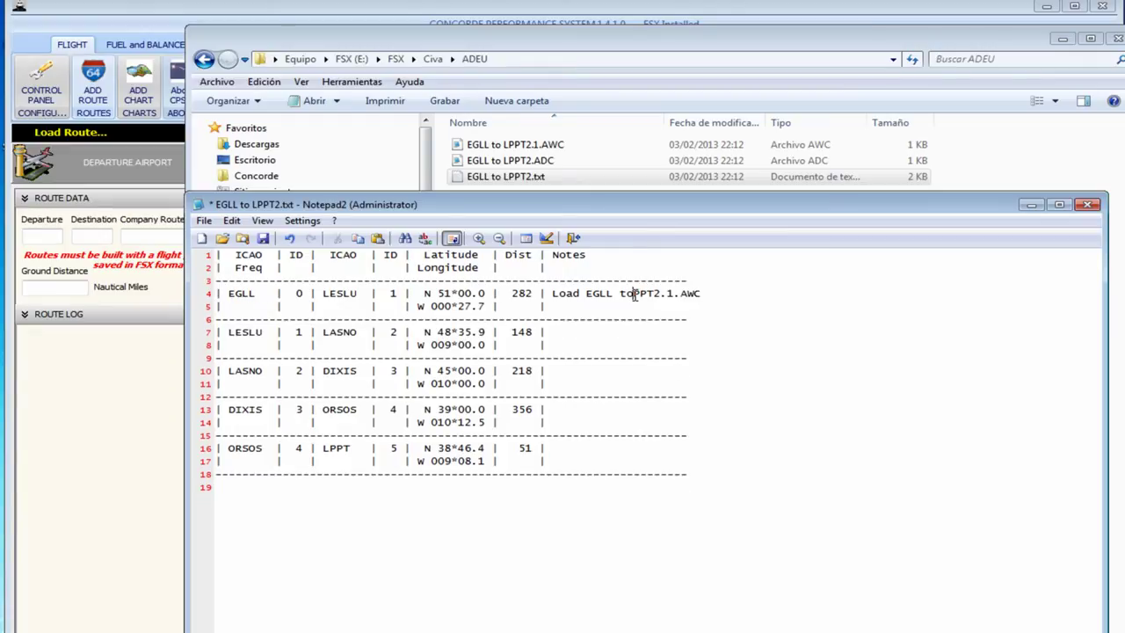
Turn off Word Wrap for the route text file and restore the characters deleted from the EGLL note
click(261, 220)
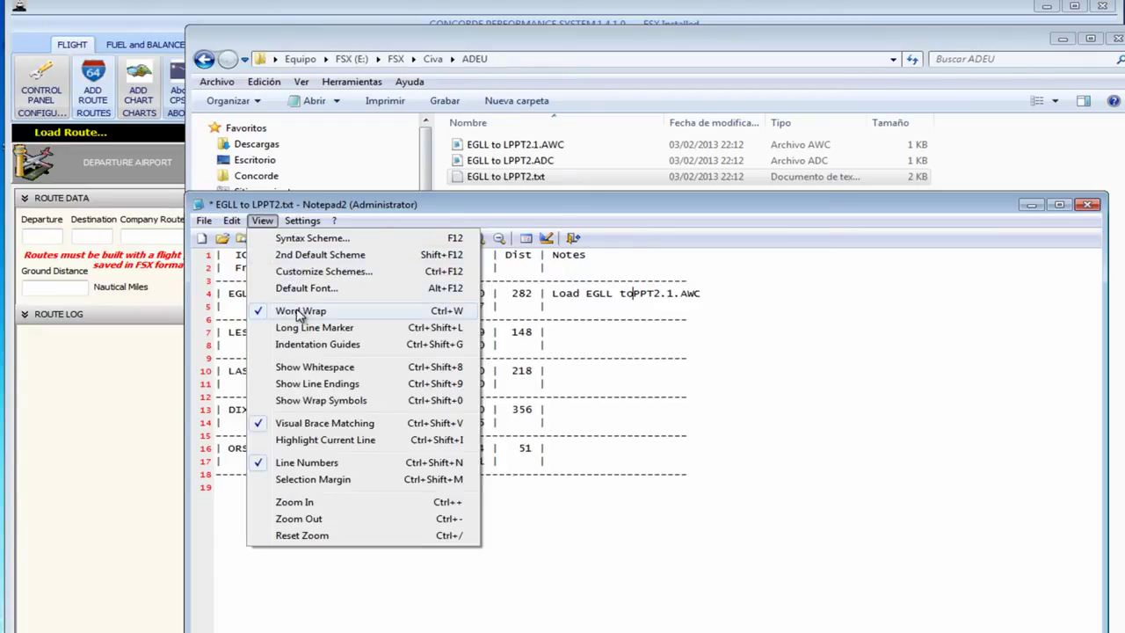
click(300, 310)
text(L)
key(ctrl+s)
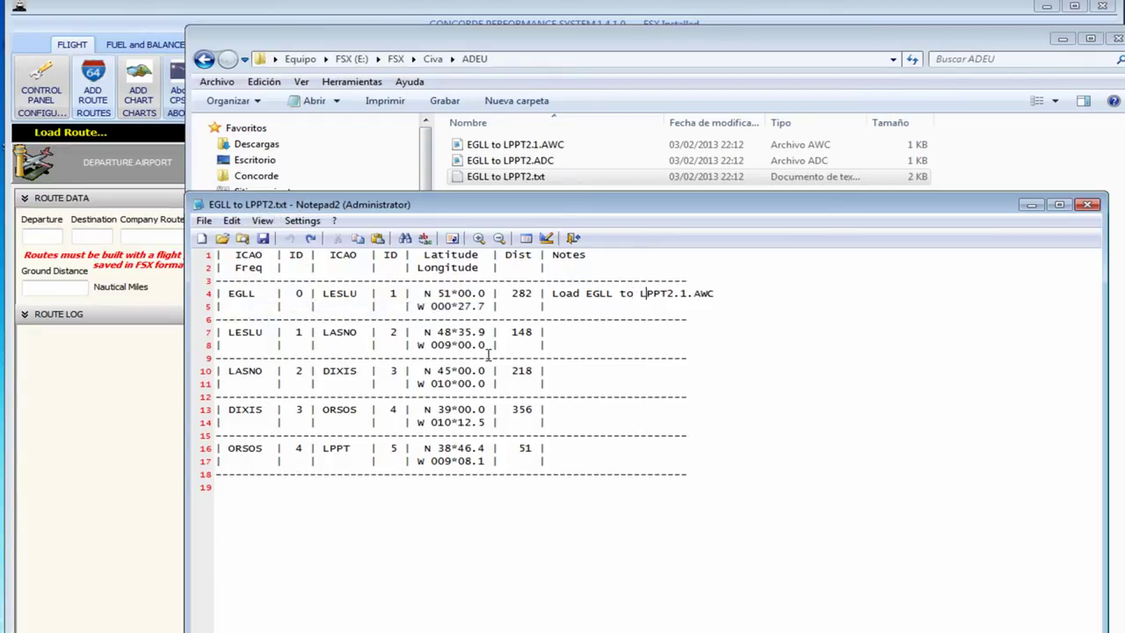
Recheck the Word Wrap option and highlight the route legs from EGLL to LPPT in the text file
click(262, 221)
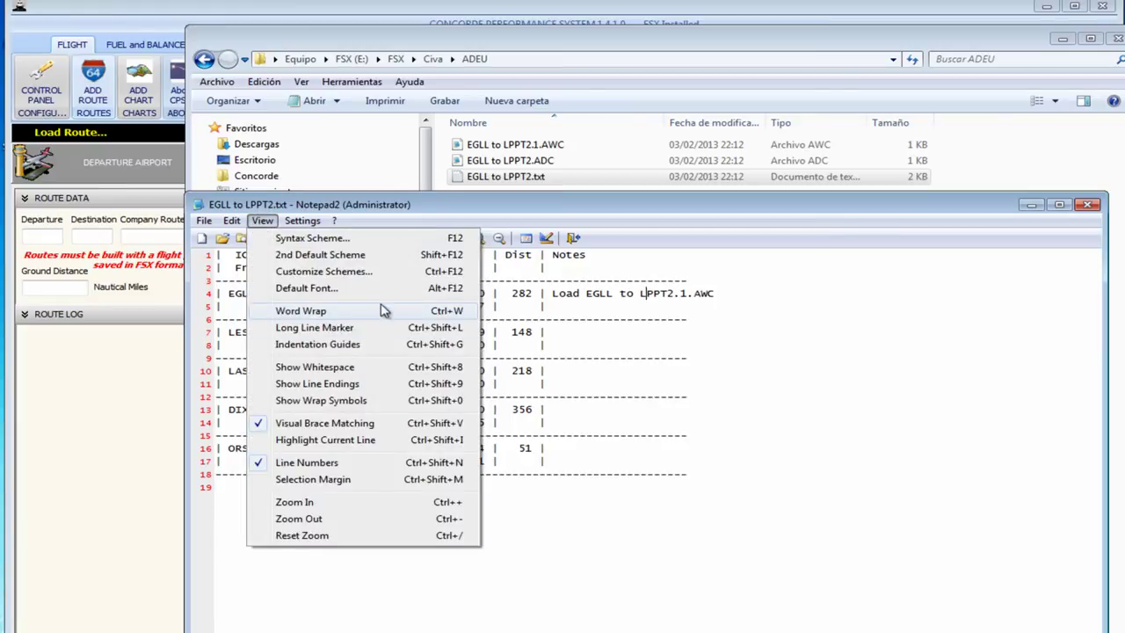
click(343, 313)
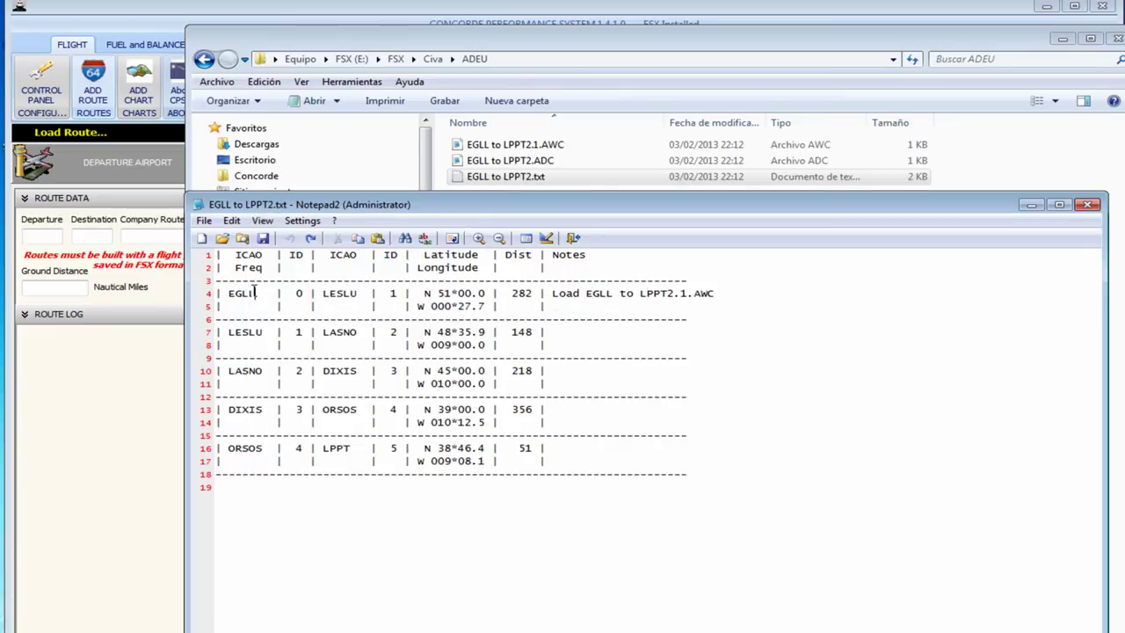
drag(255, 293, 457, 463)
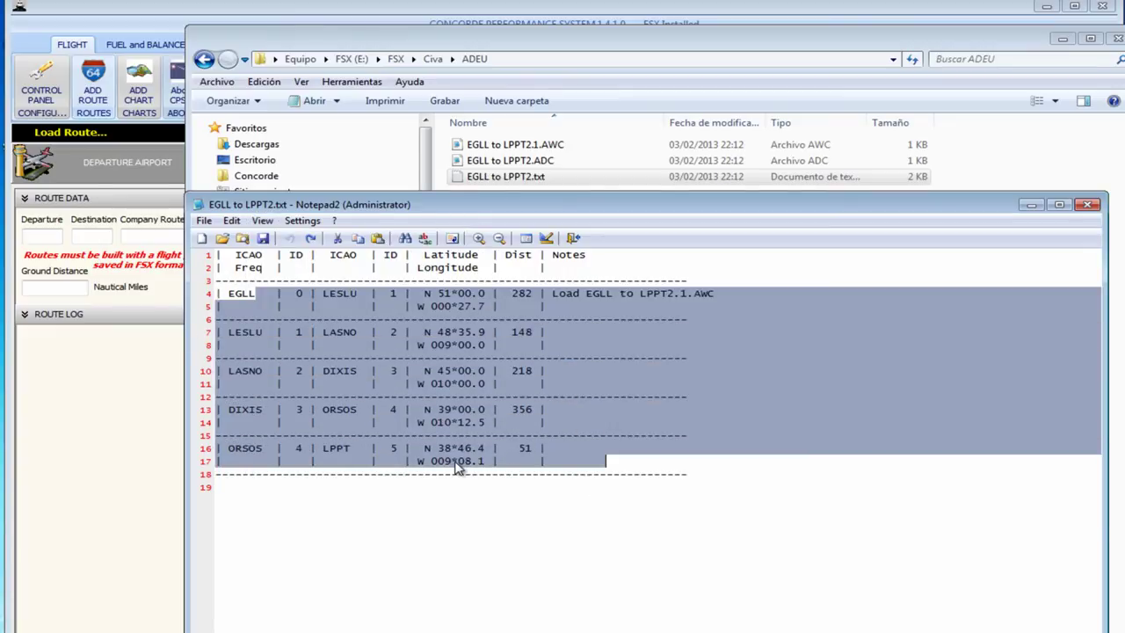
Close the route text file, put away the ADEU folder window and dismiss the ADEU file creation message in CPS
click(456, 463)
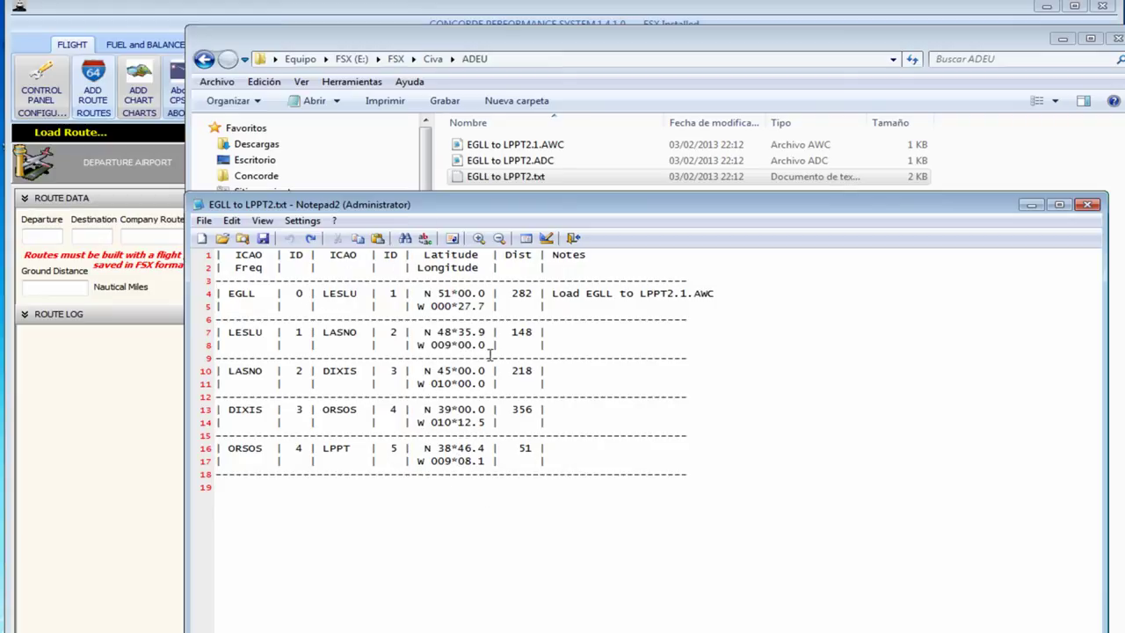
click(1087, 204)
click(1059, 40)
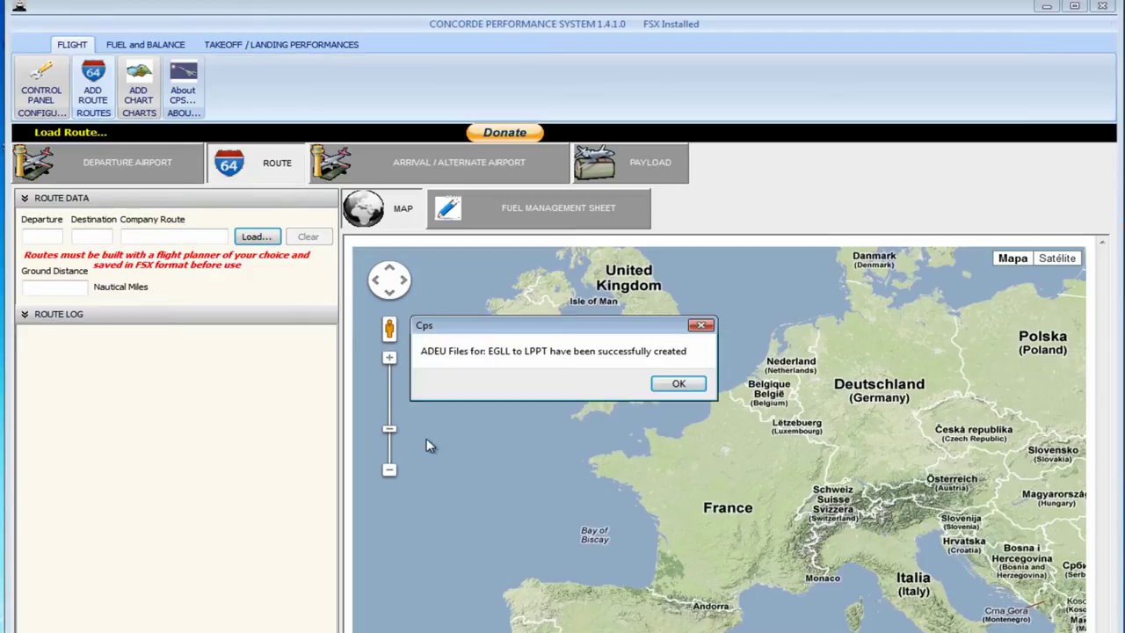
click(703, 387)
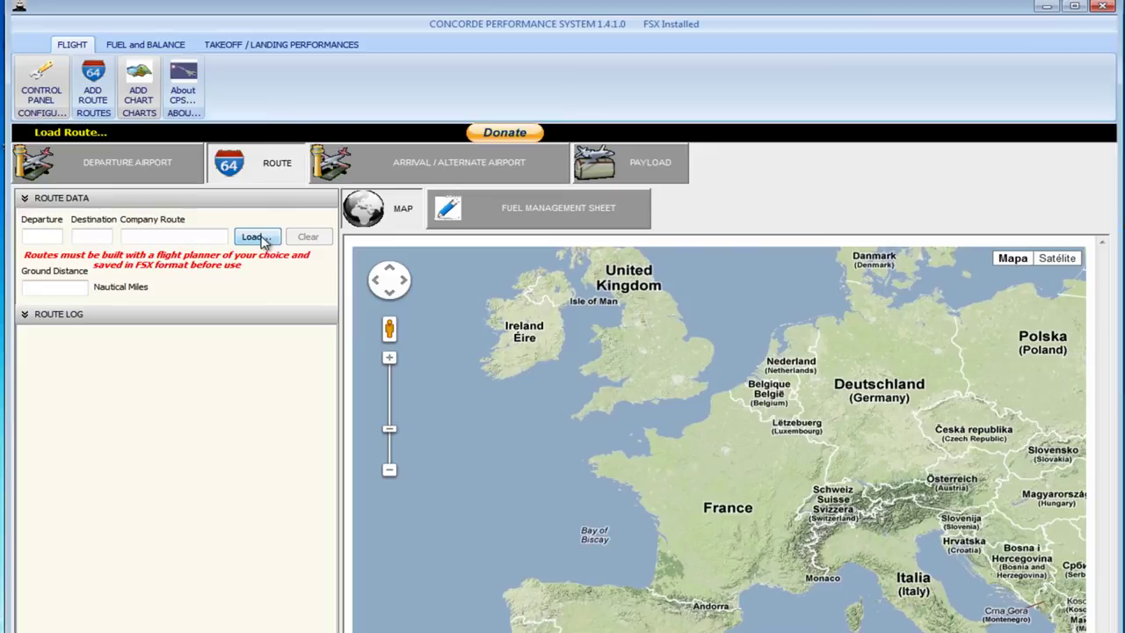
Load the company route S-EGLLLPPT.pln from the Flight Simulator X Files folder, minimizing the ADEU folder window on the way
click(254, 237)
click(514, 442)
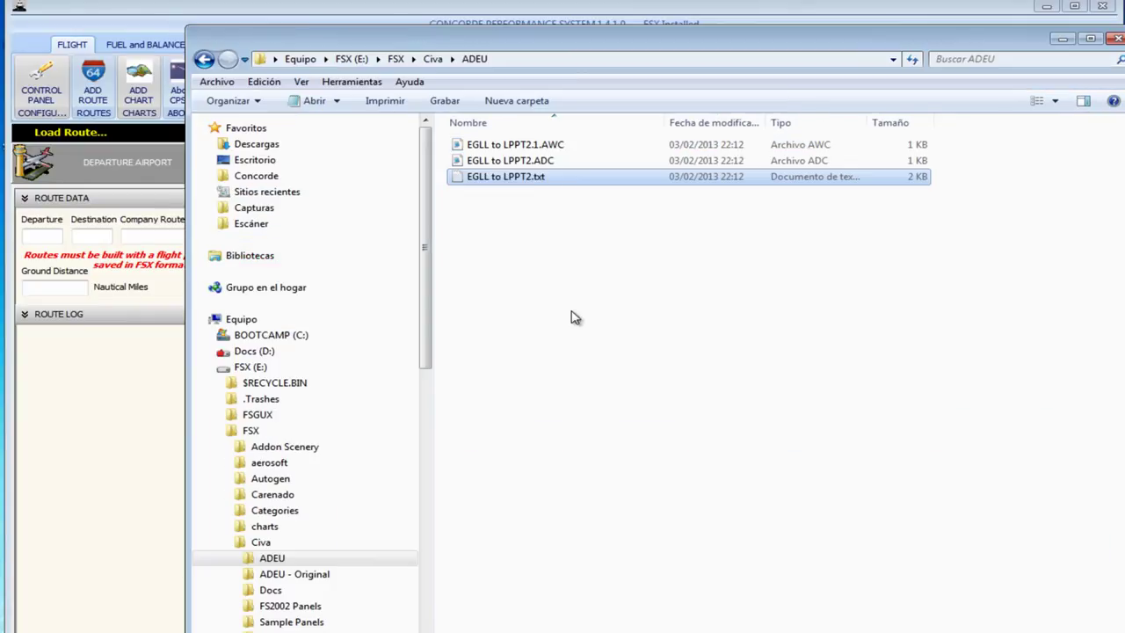
click(569, 317)
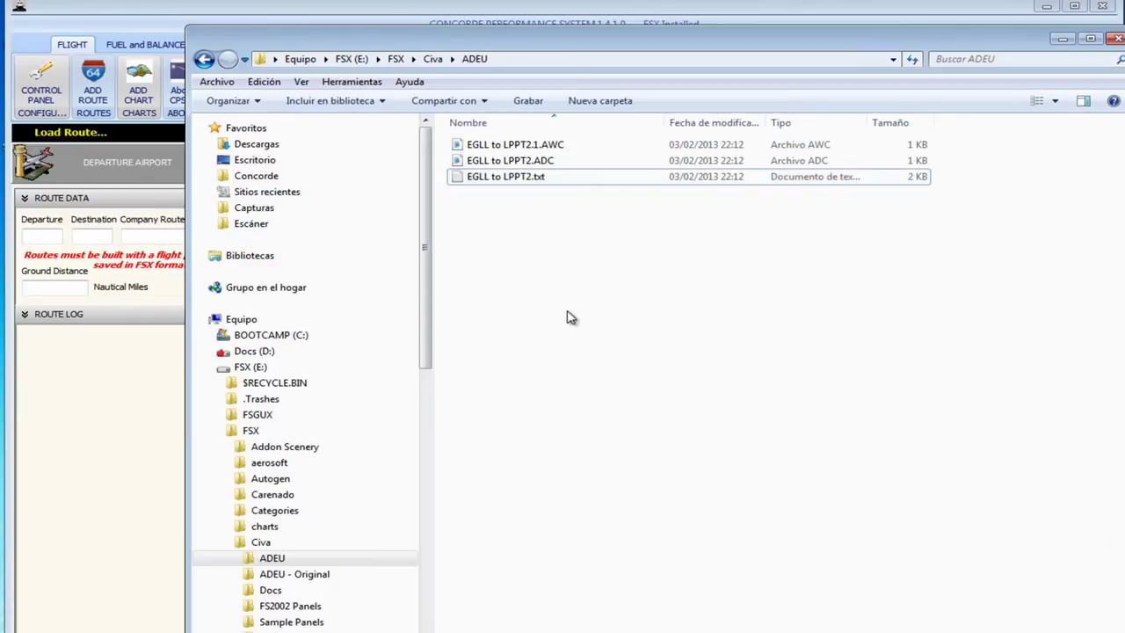
click(1061, 39)
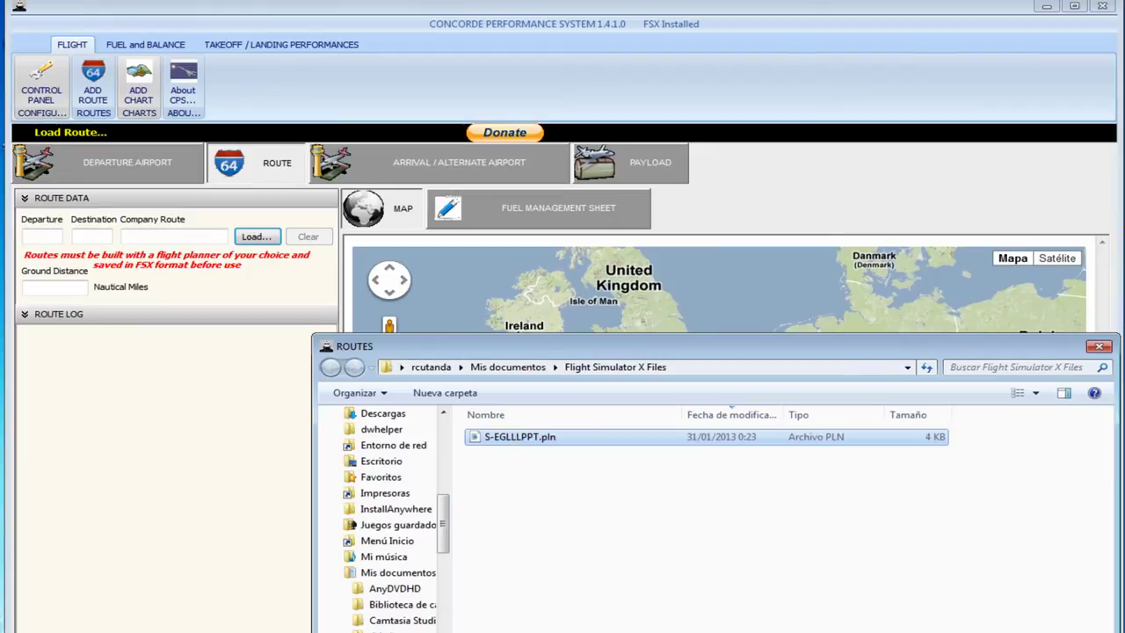
double_click(519, 437)
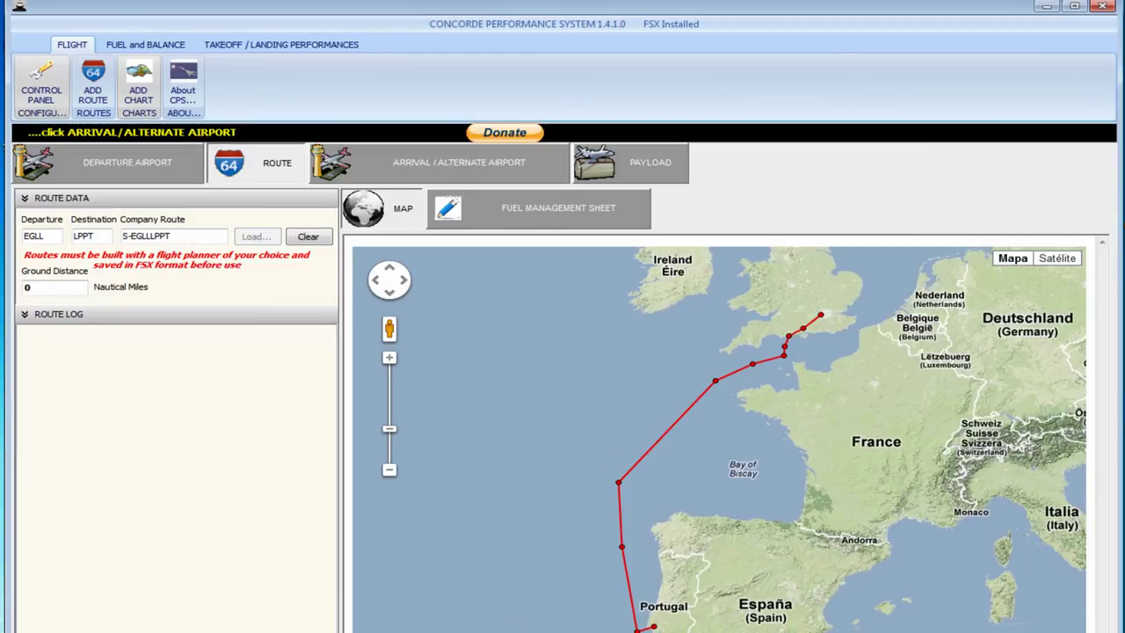
Compare the route plotted in CPS with the EGLL to LPPT route in the flight planner, viewing the whole track
key(alt+Tab)
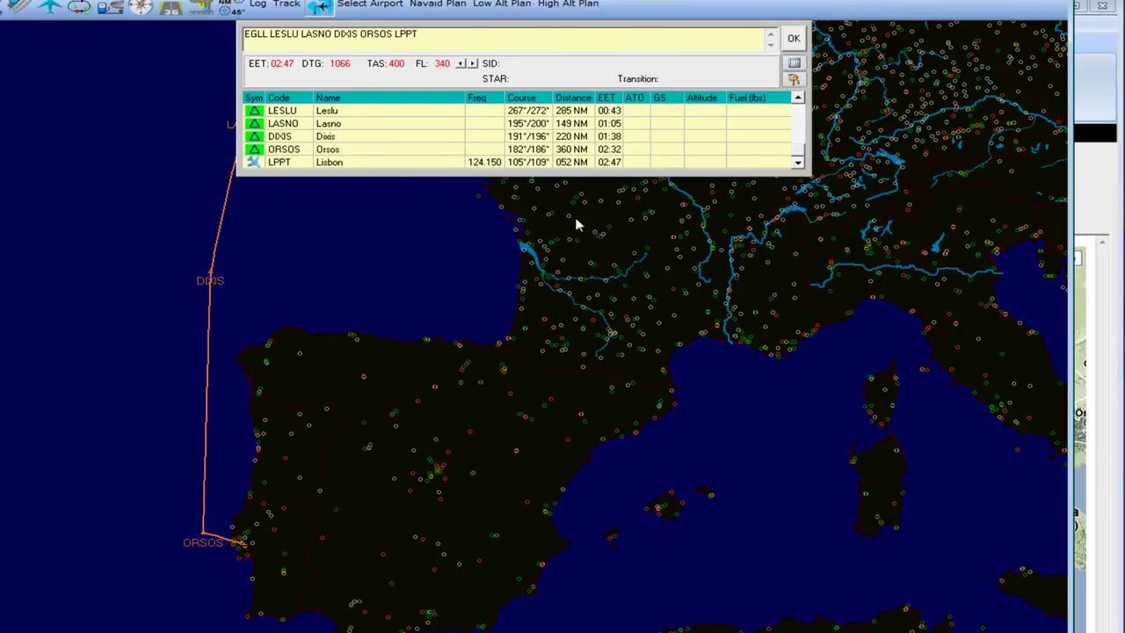
scroll(615, 216, down, 3)
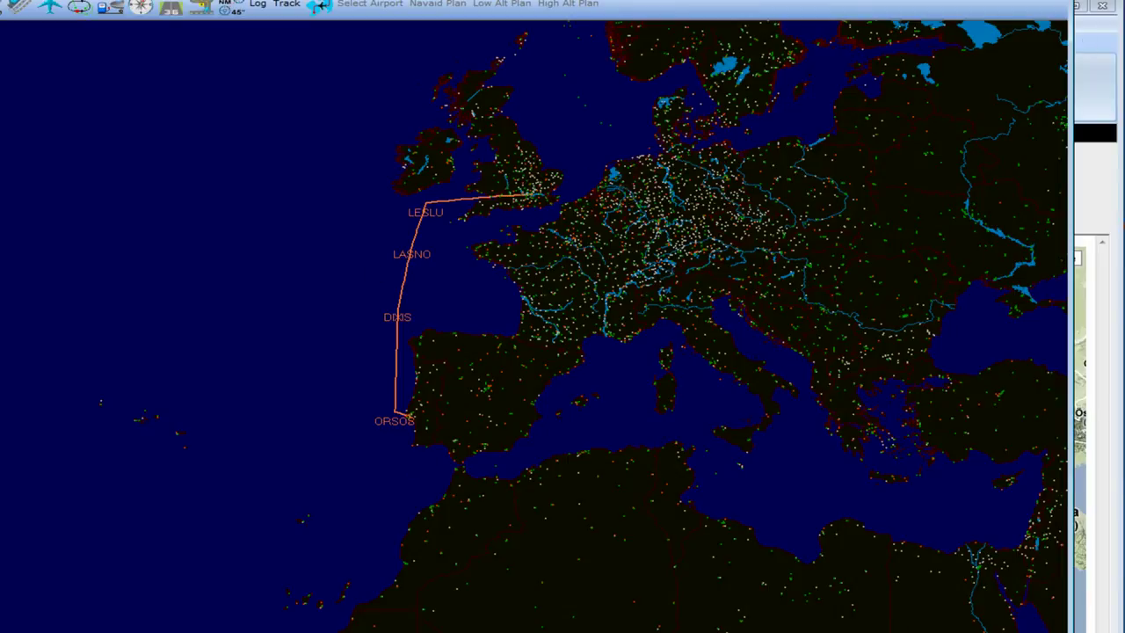
key(alt+Tab)
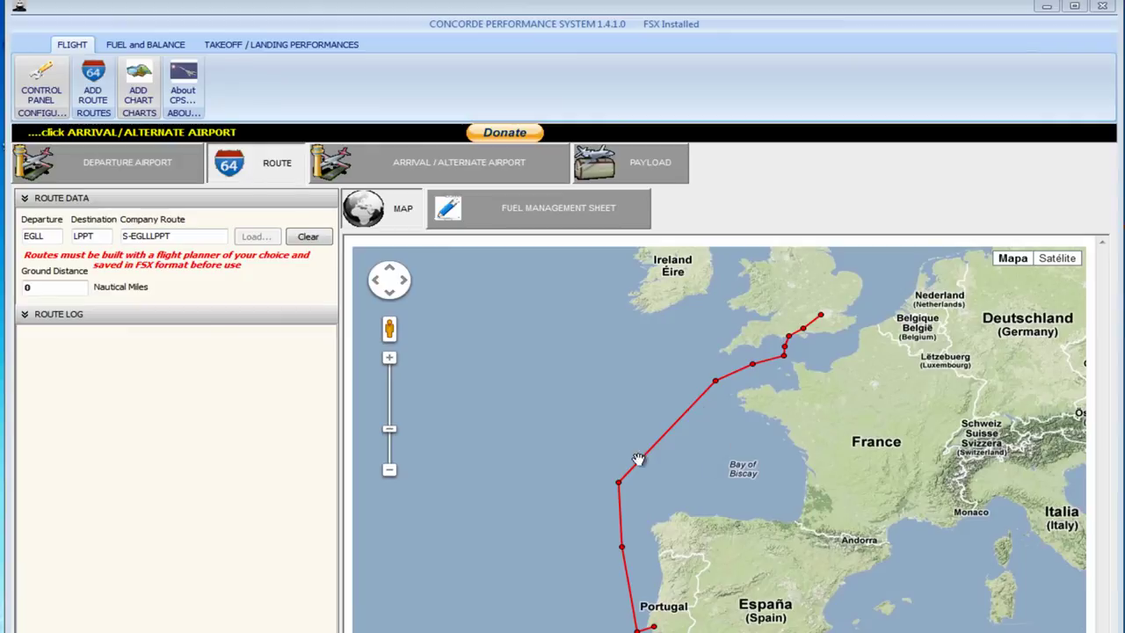
Check the route's ground distance and view its fuel management sheet
double_click(26, 287)
click(37, 288)
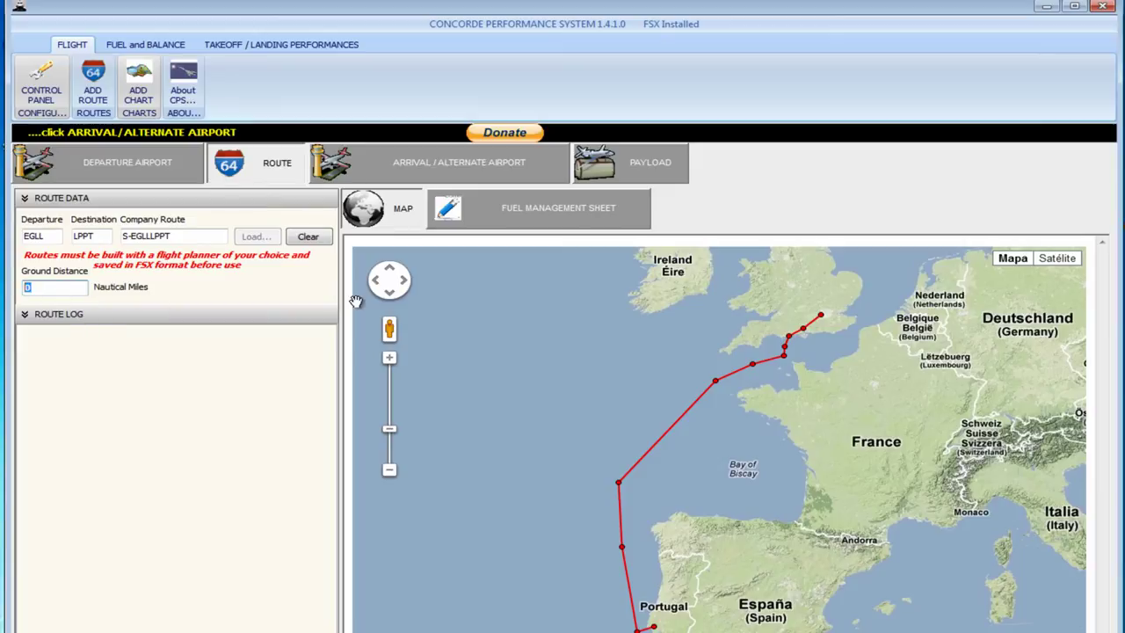
click(498, 219)
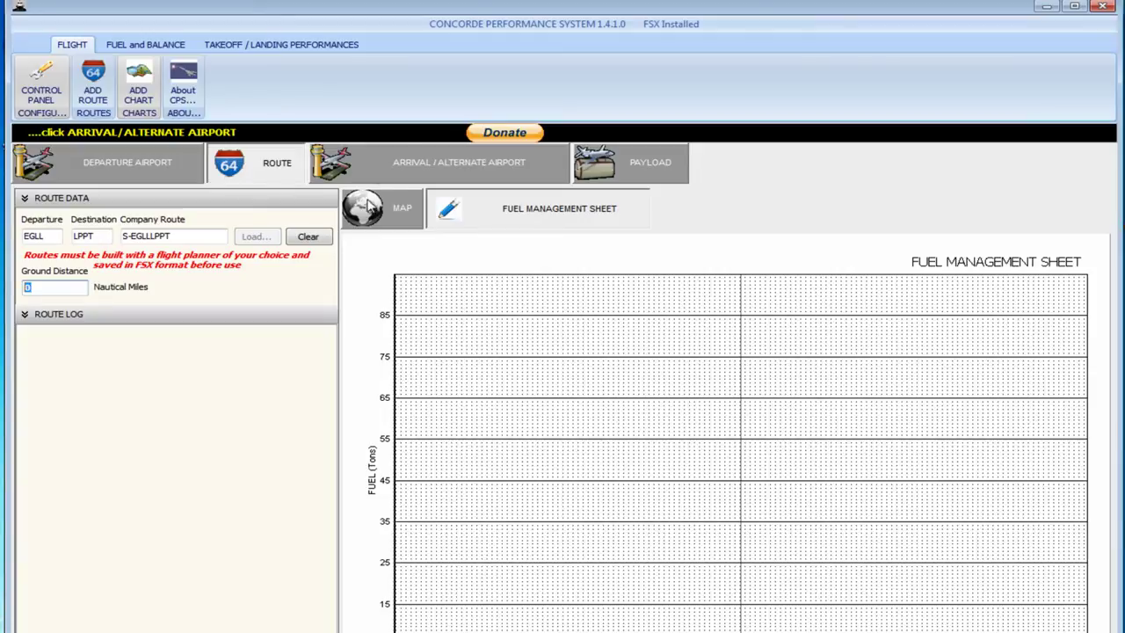
Find the nearest alternates to the arrival airport and choose LPMR as the alternate
click(383, 164)
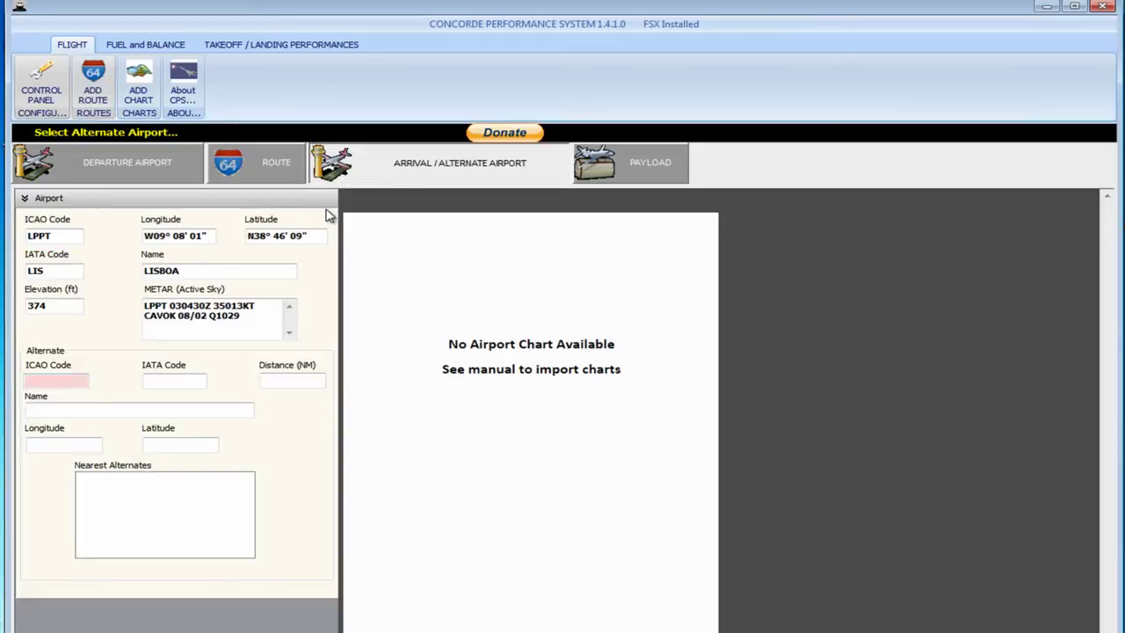
click(50, 379)
right_click(50, 379)
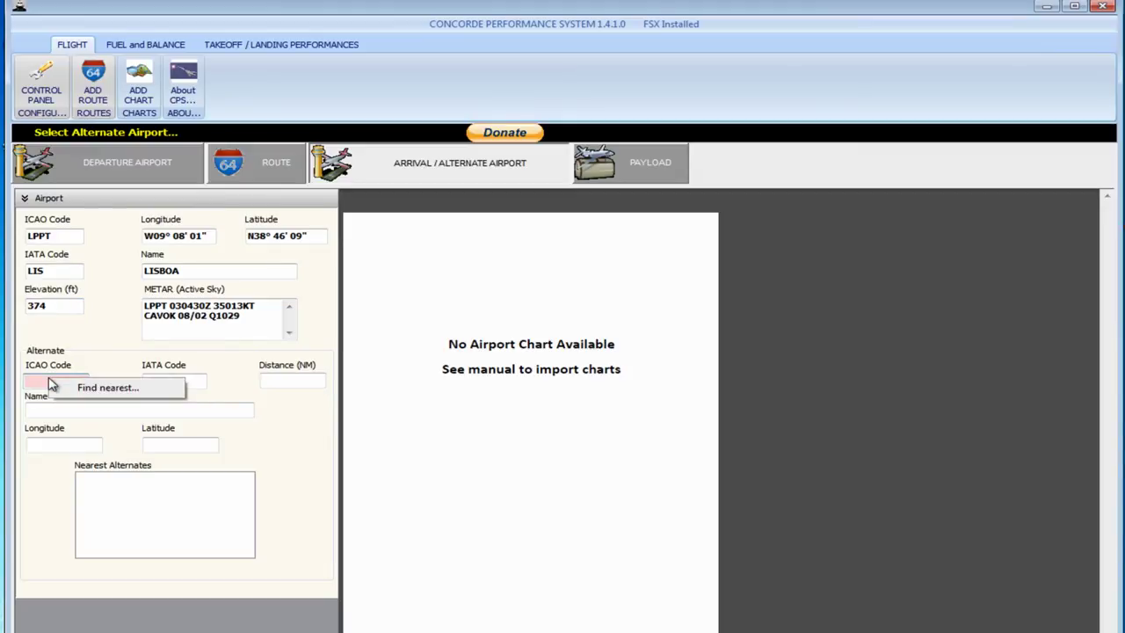
click(111, 389)
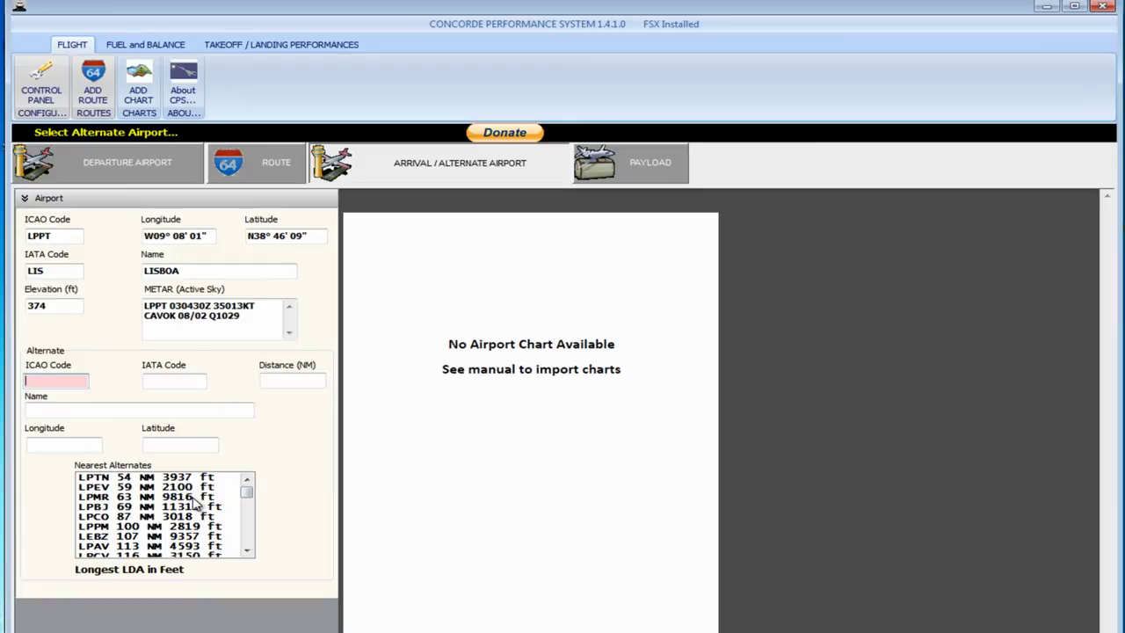
click(174, 497)
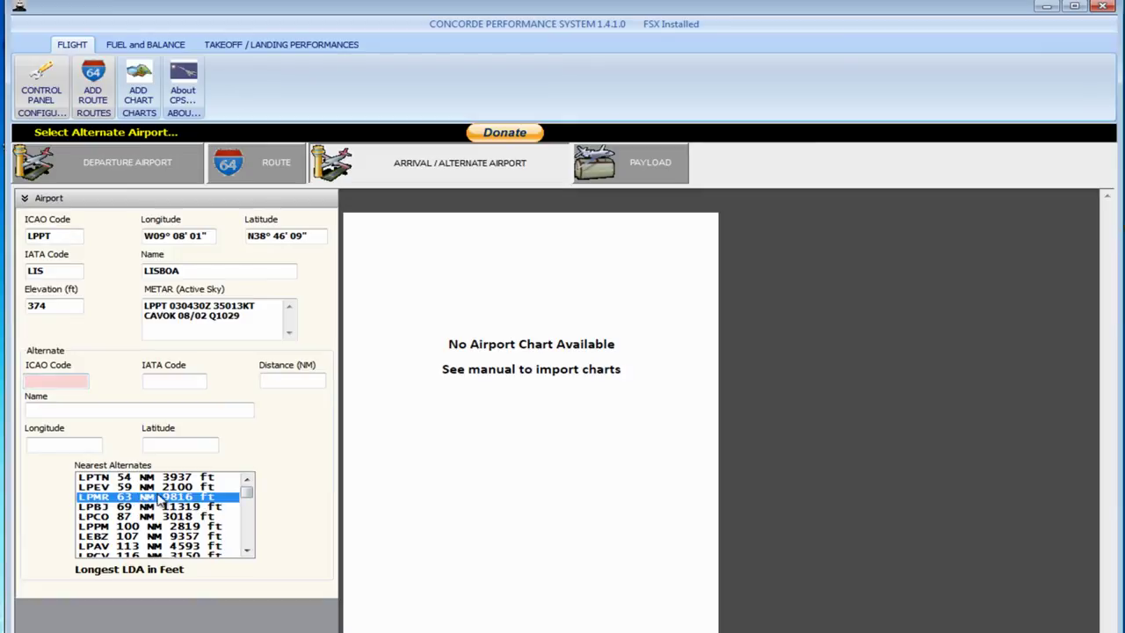
double_click(109, 501)
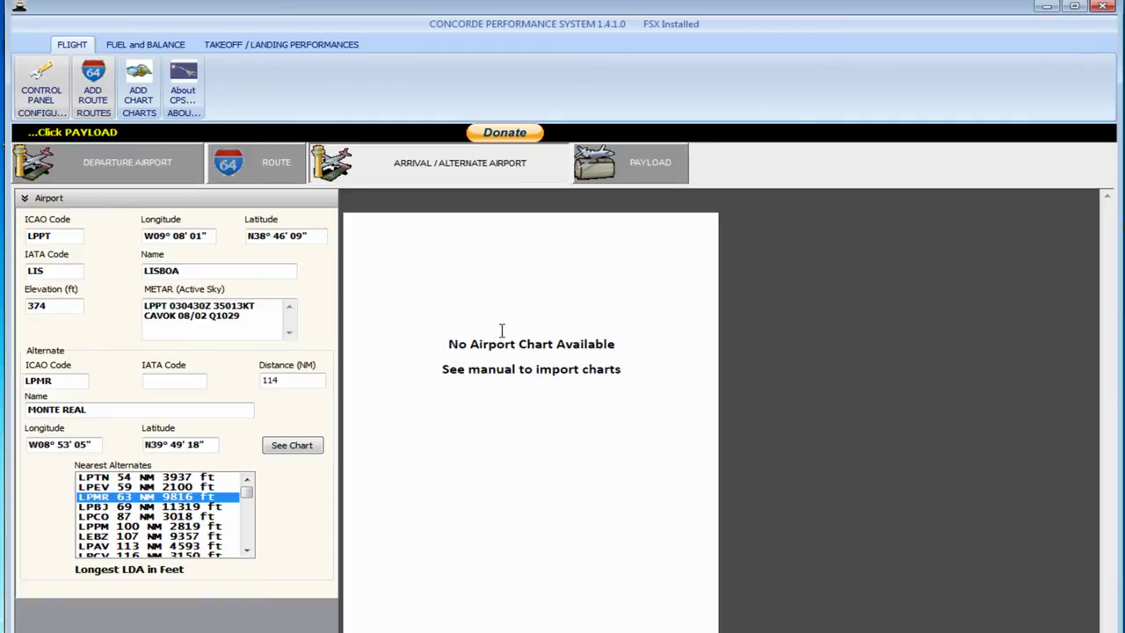
View the payload sheet and enable the departure subsonic step in the fuel planning flight data
click(635, 162)
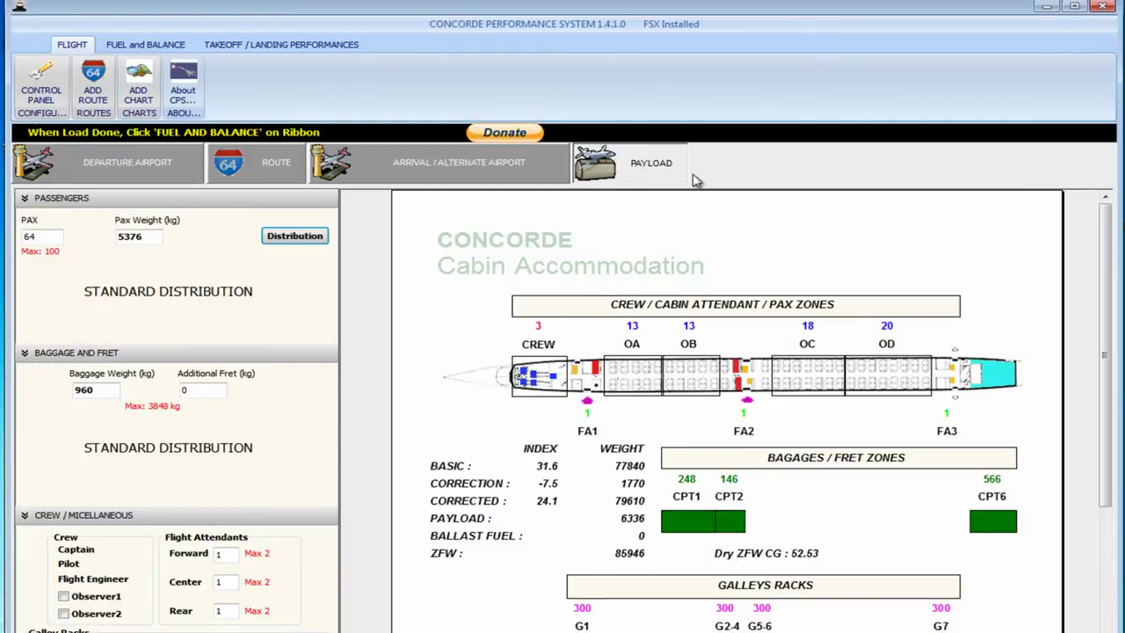
click(160, 50)
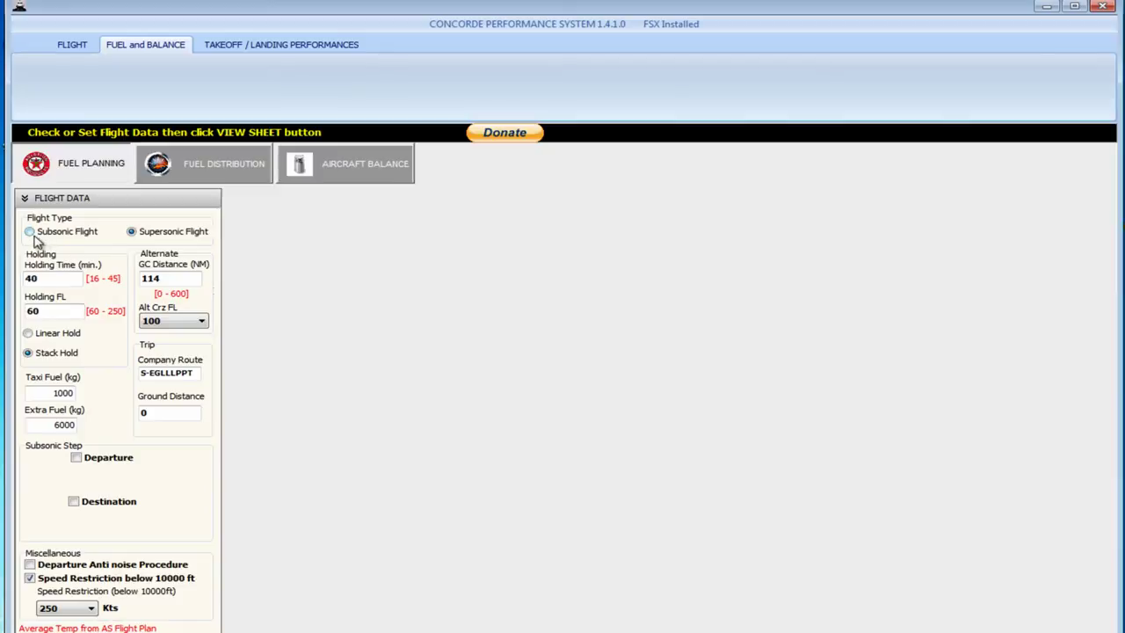
click(98, 458)
click(180, 483)
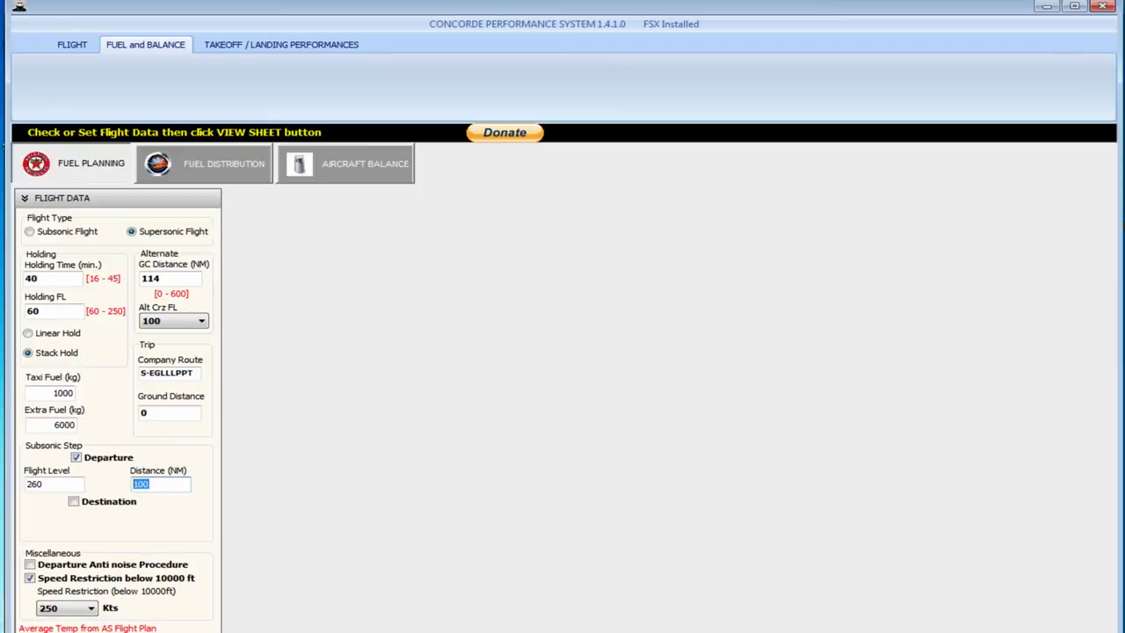
click(16, 559)
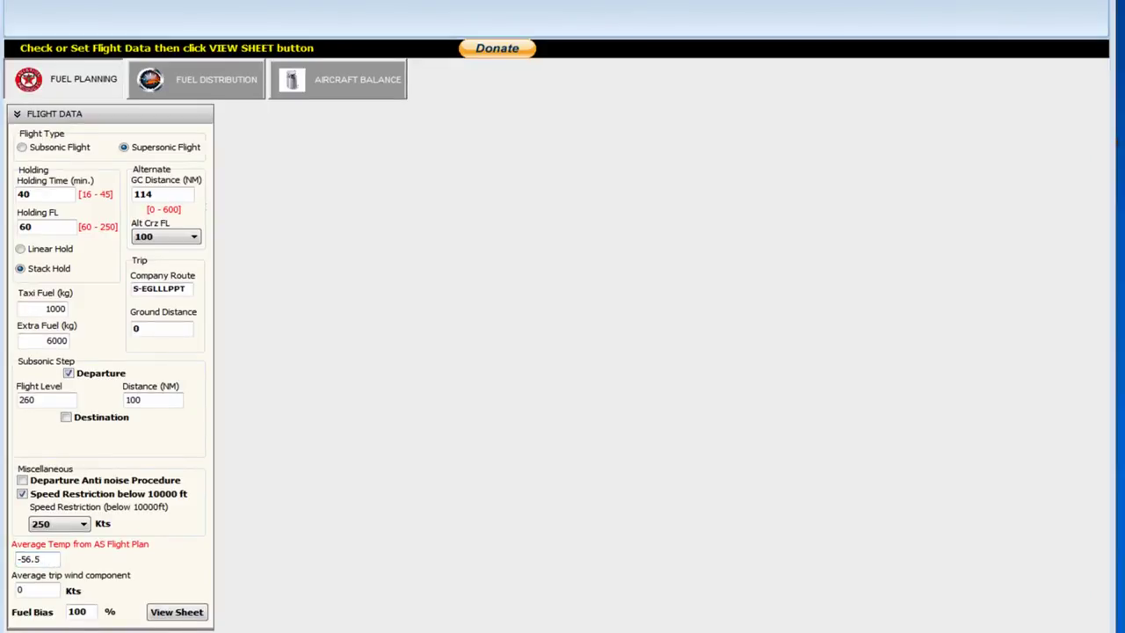
Switch to Active Sky 2012, start importing a flight plan and select EGLLLPPT.pln in the plan file browser
key(alt+Tab)
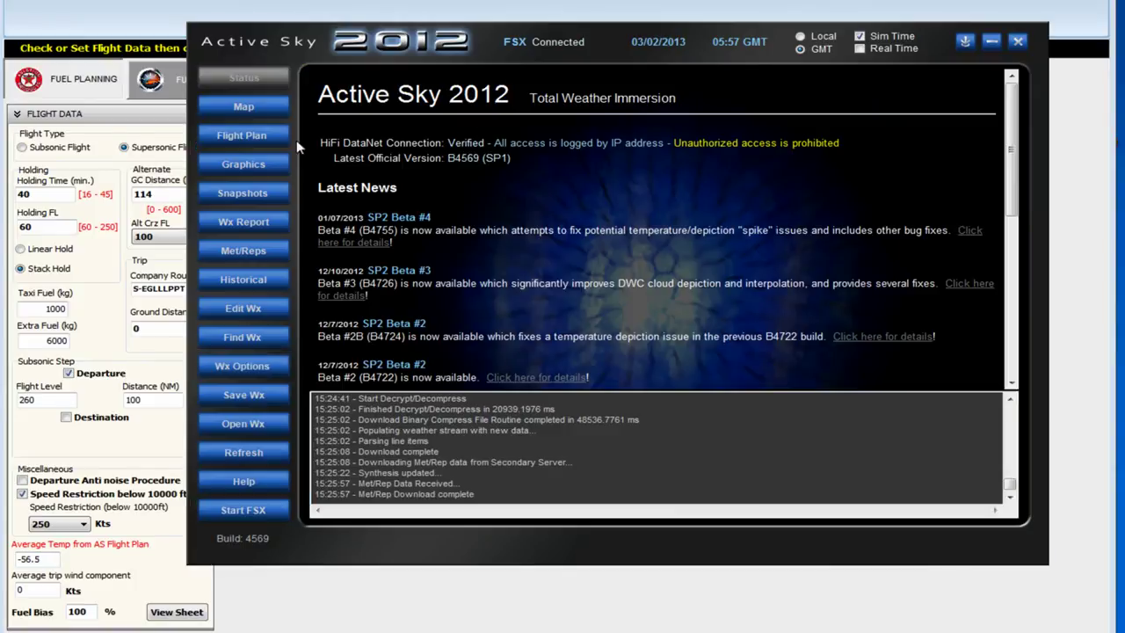
click(245, 135)
click(404, 93)
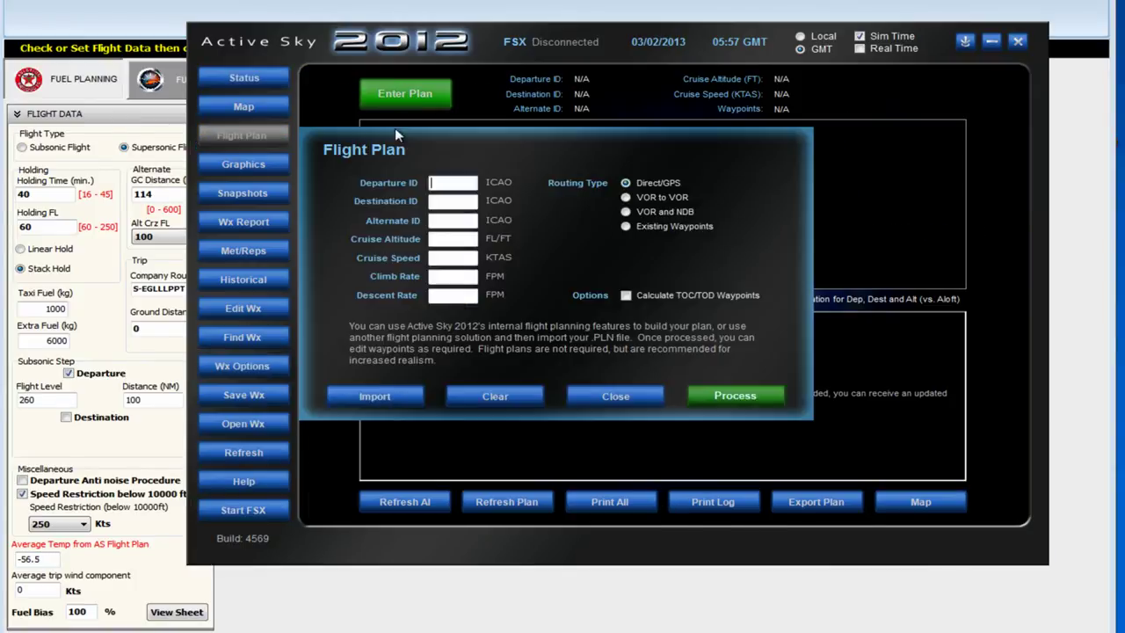
click(365, 396)
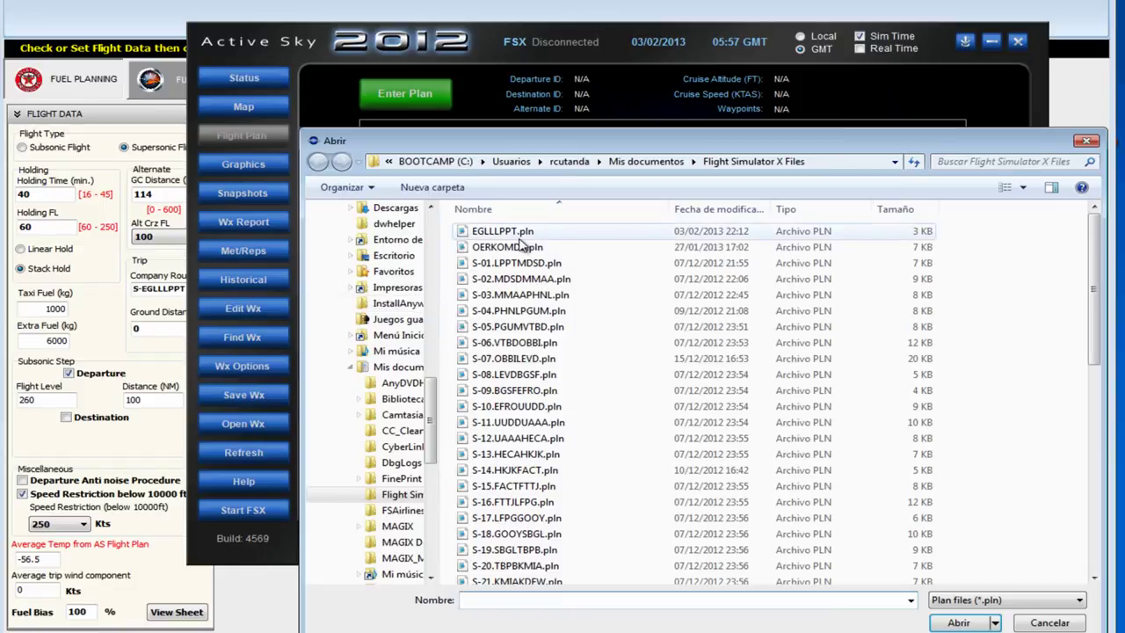
click(497, 238)
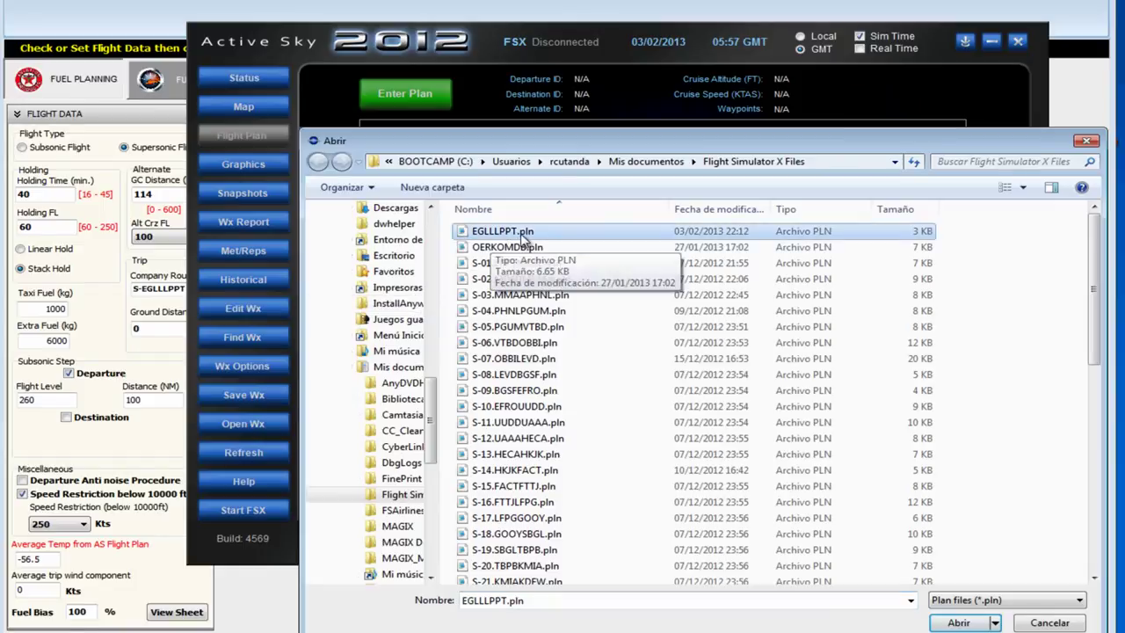
Sort the plan files by modification date and delete the outdated S-EGLLLPPT.pln
click(751, 211)
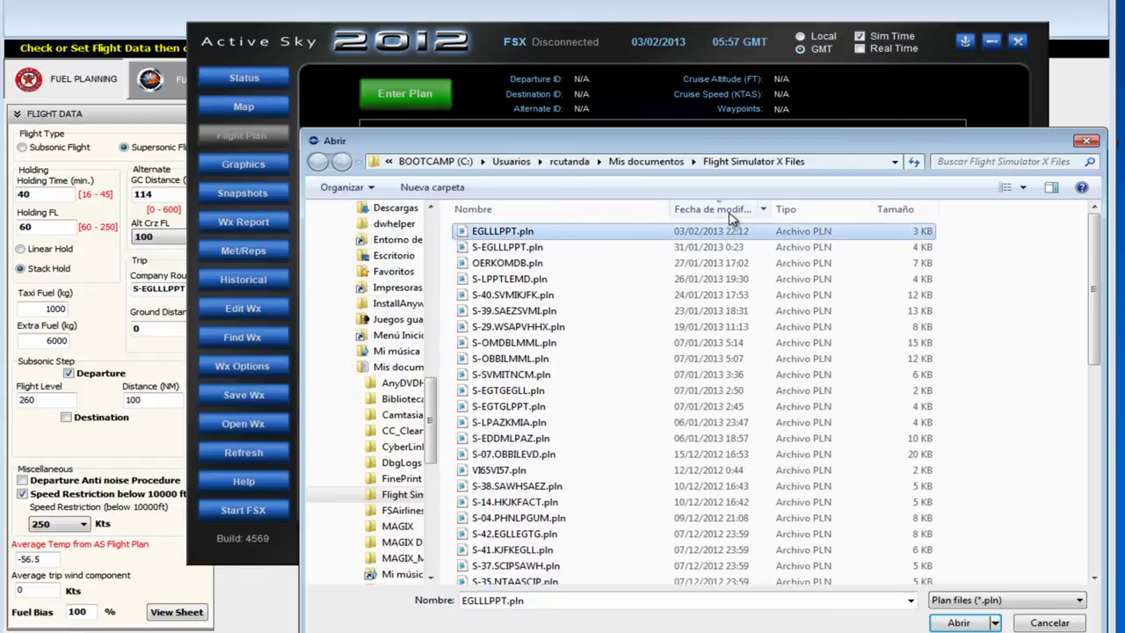
click(497, 248)
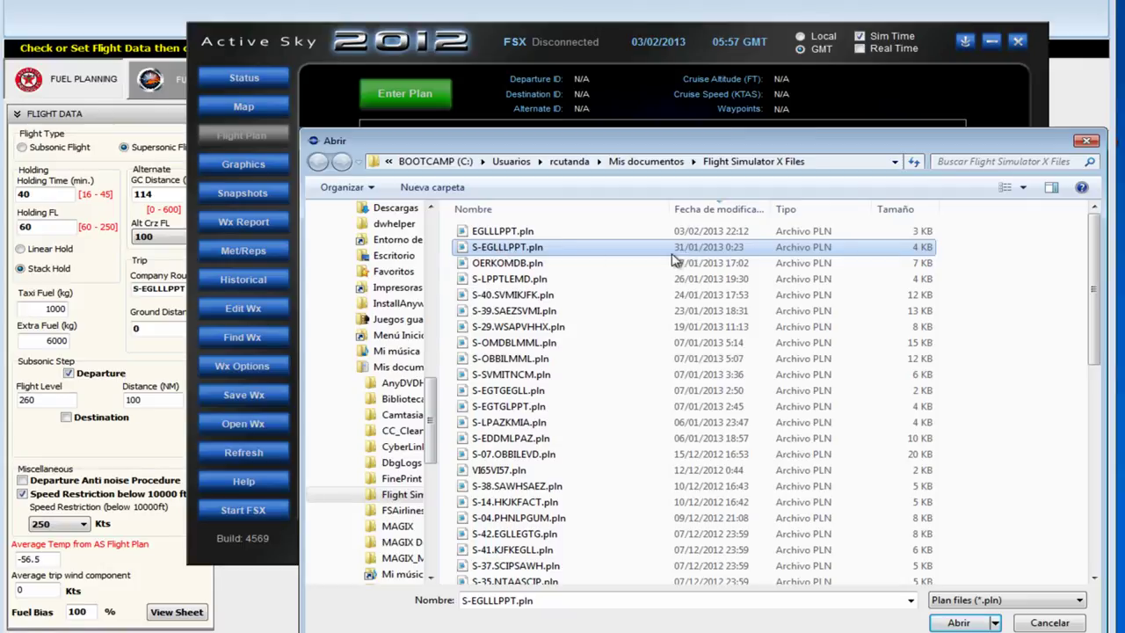
right_click(505, 251)
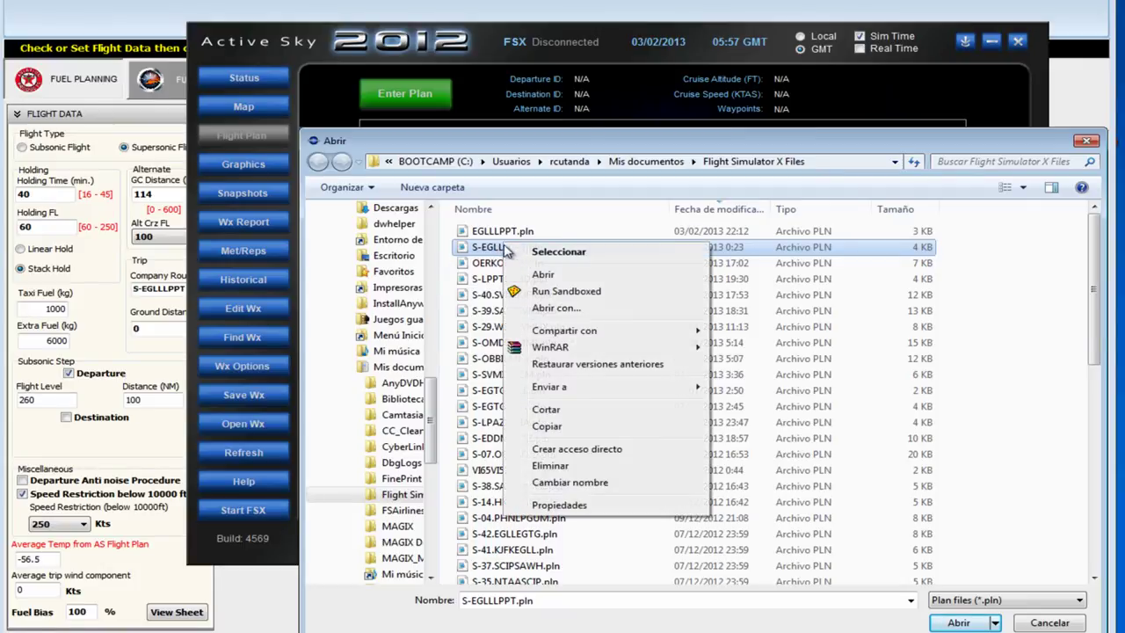
click(573, 467)
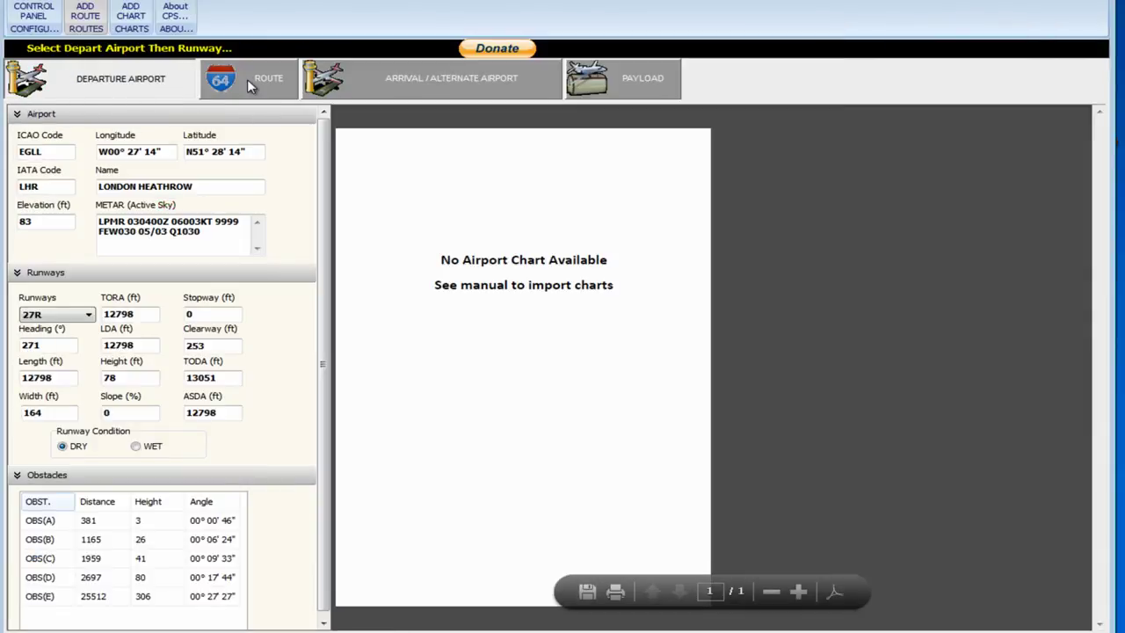
Return to the CPS route page and add the EGLL to LPPT route again to regenerate its ADEU files
click(247, 79)
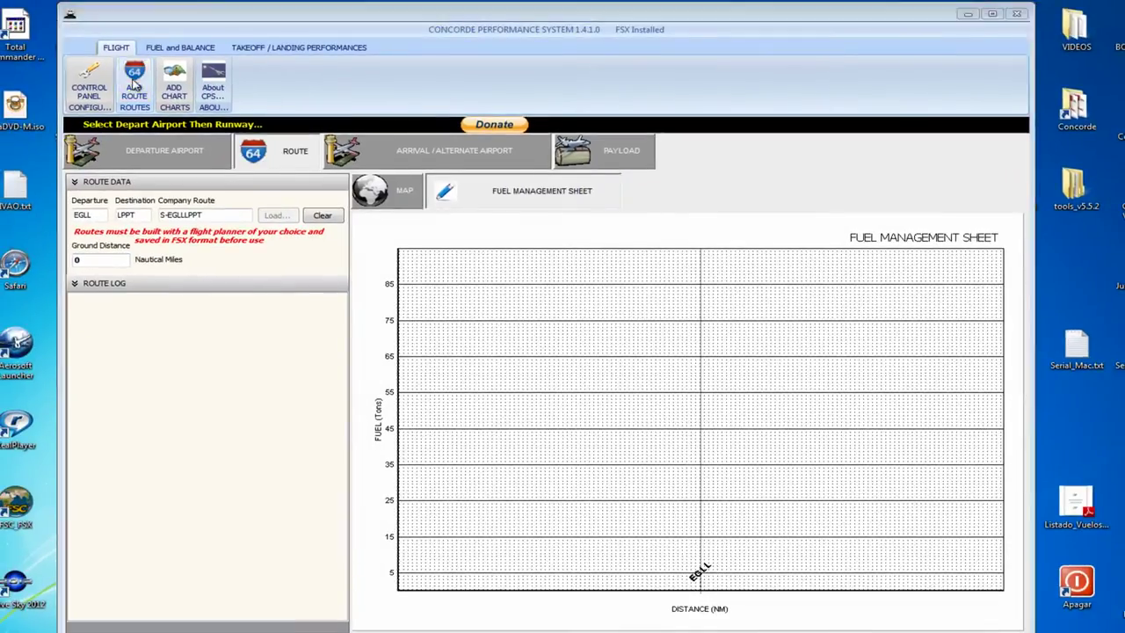
click(285, 215)
double_click(492, 393)
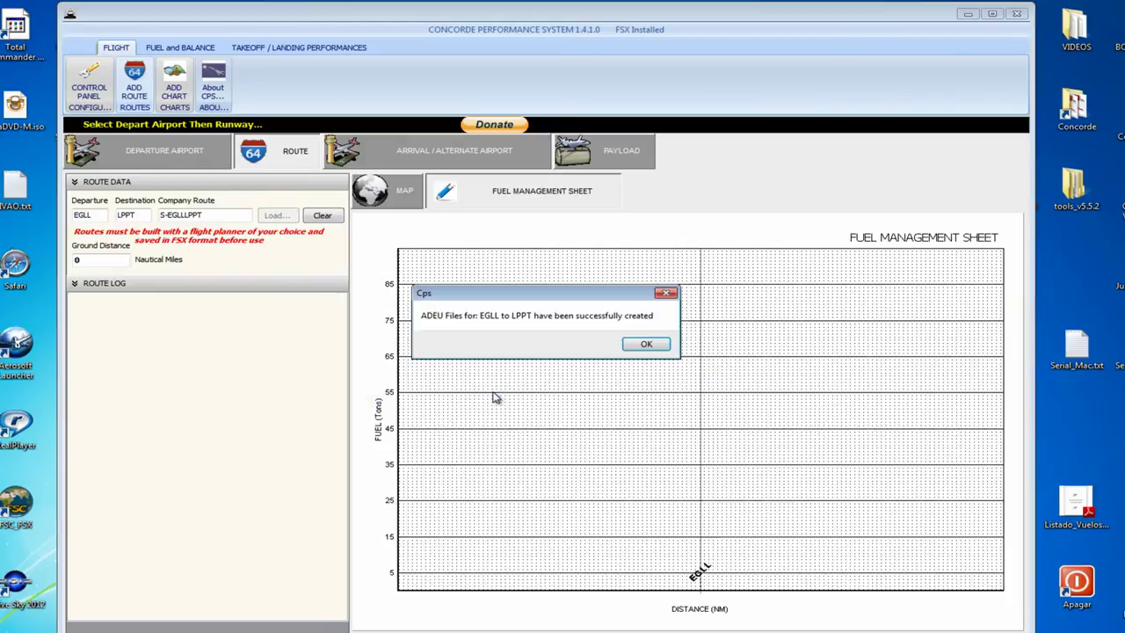
click(643, 343)
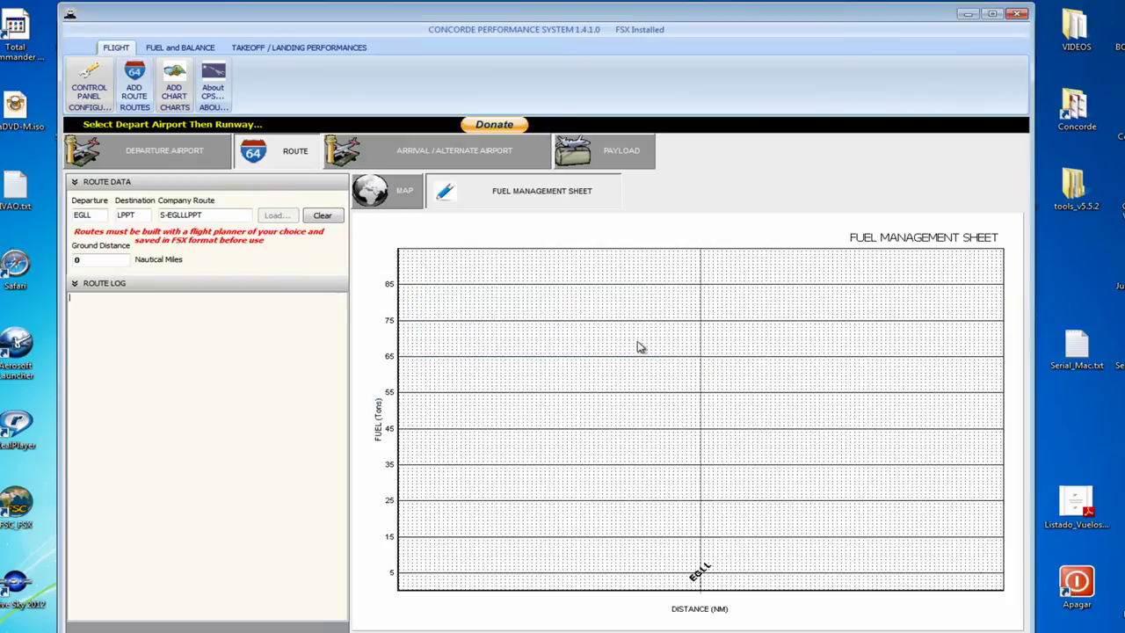
Clear the current company route and load the newly generated S-EGLLLPPT.pln
click(332, 216)
click(276, 217)
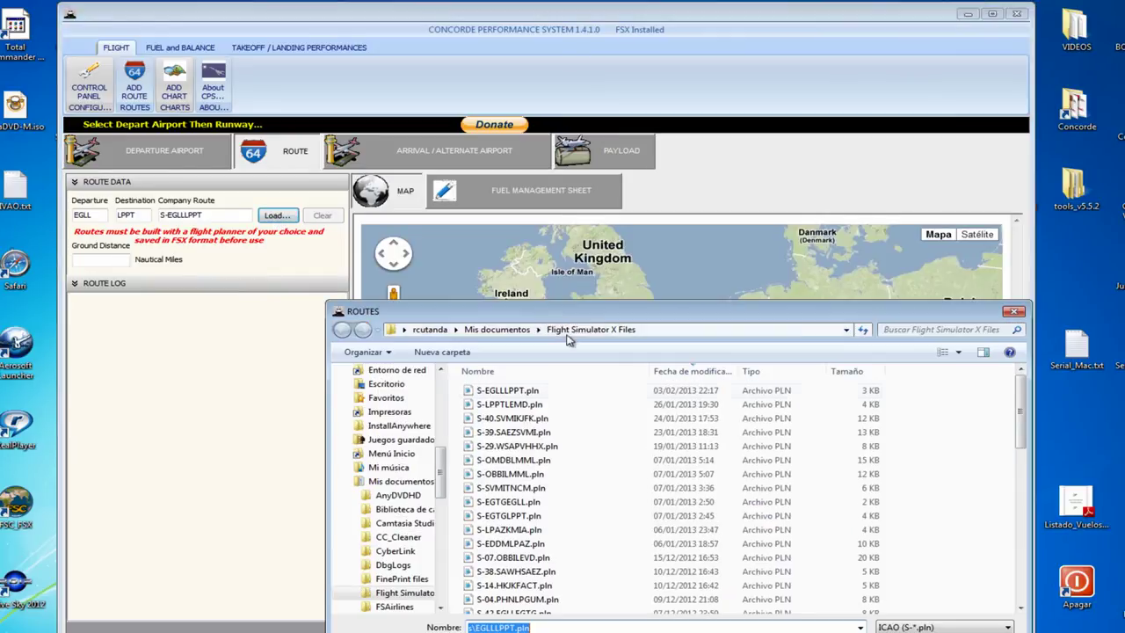
click(509, 395)
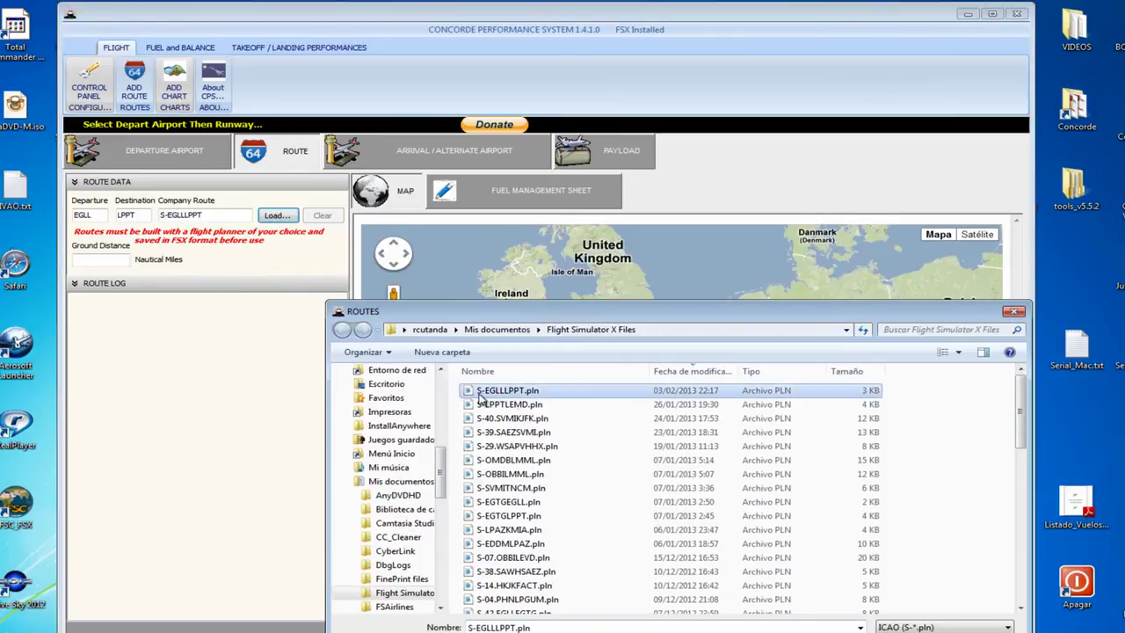
double_click(491, 394)
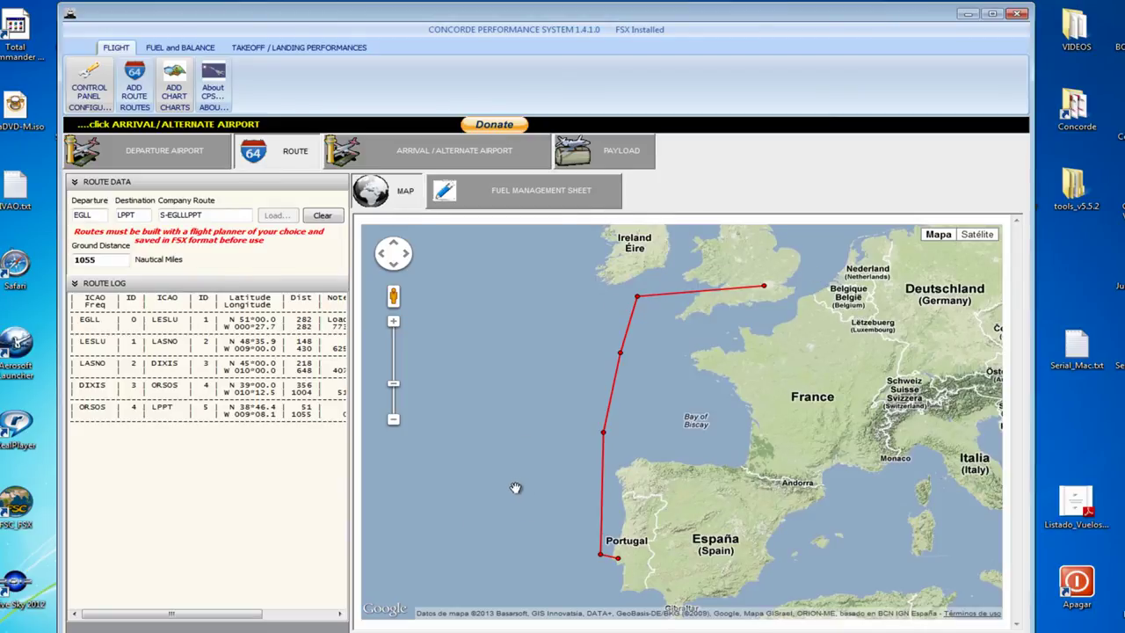
Check the EGLL to LPPT route's ground distance and log notes, and display its fuel management sheet
drag(107, 262, 75, 260)
click(536, 158)
click(282, 158)
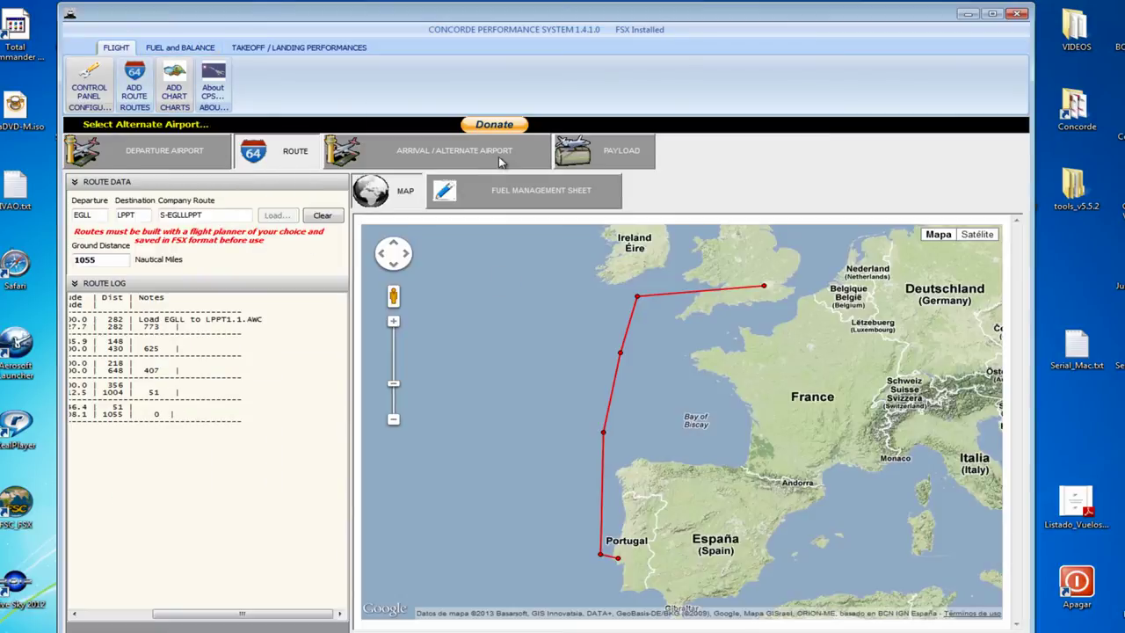
click(446, 197)
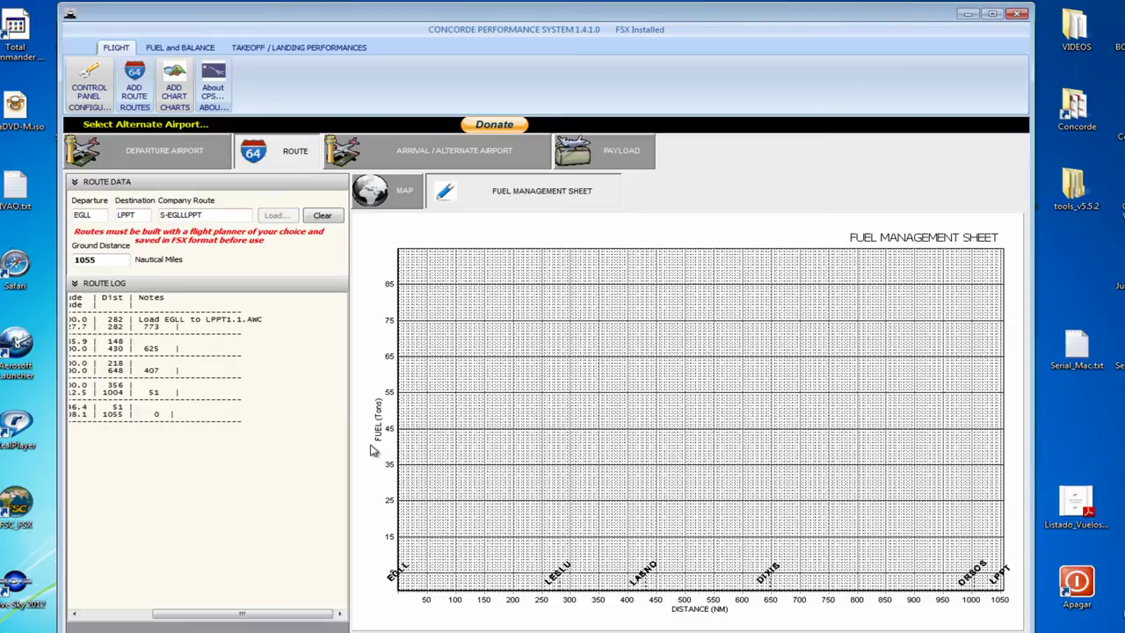
Select LPMR (Monte Real) as the alternate airport for LPPT and dismiss the resulting error dialog
click(417, 159)
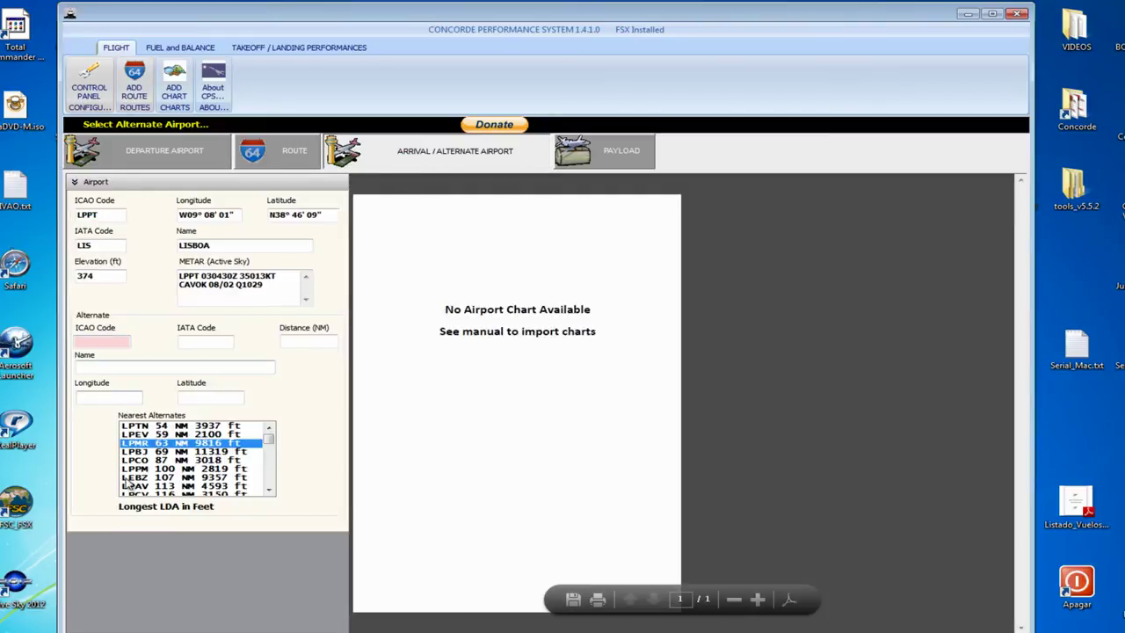
double_click(130, 445)
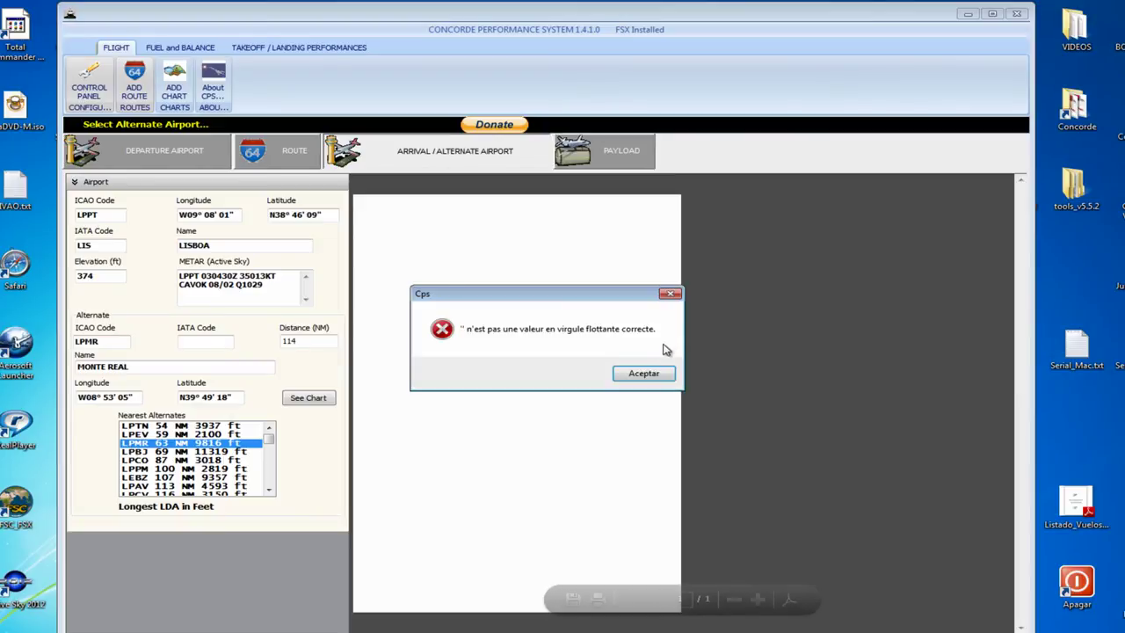
click(646, 376)
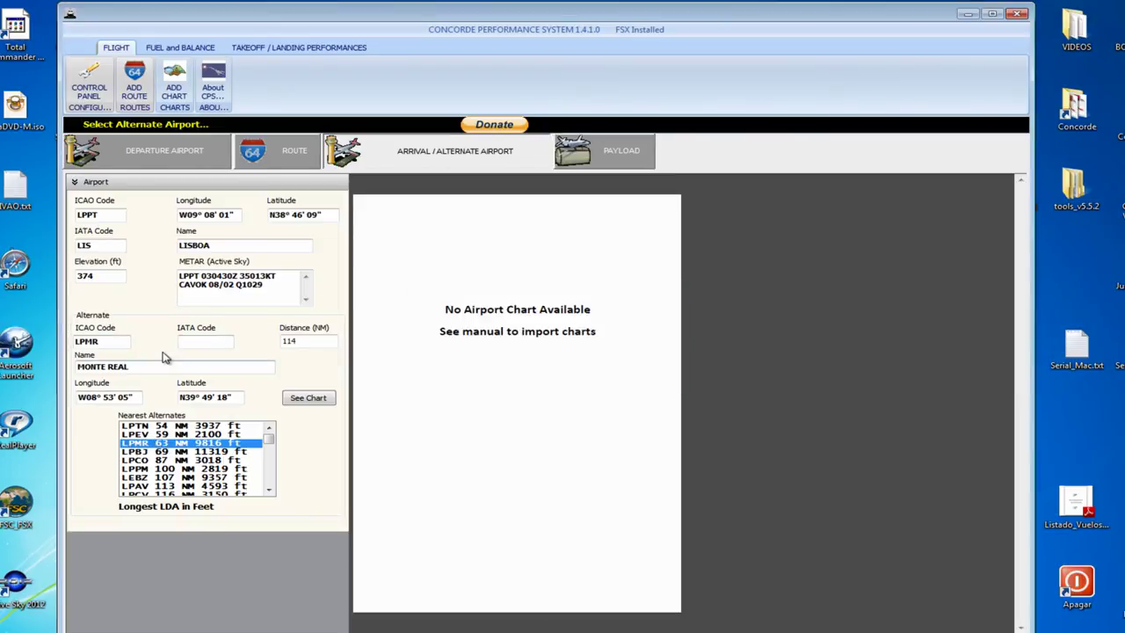
Review the payload, and check the holding time, alternate distance, taxi fuel and extra fuel in the fuel planning data
click(610, 153)
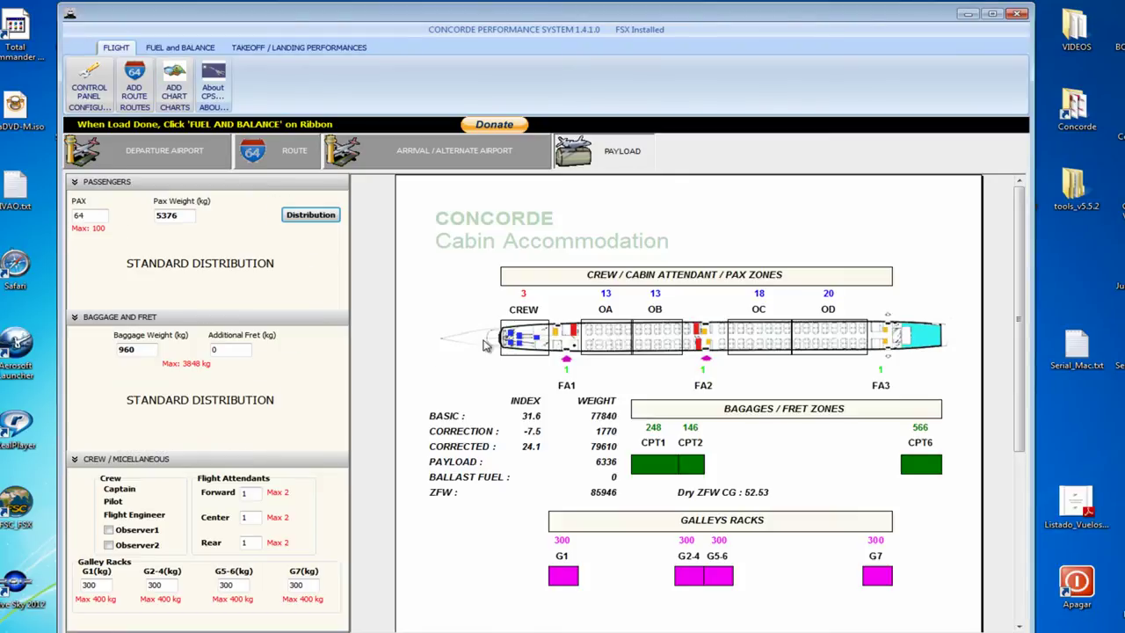
click(198, 47)
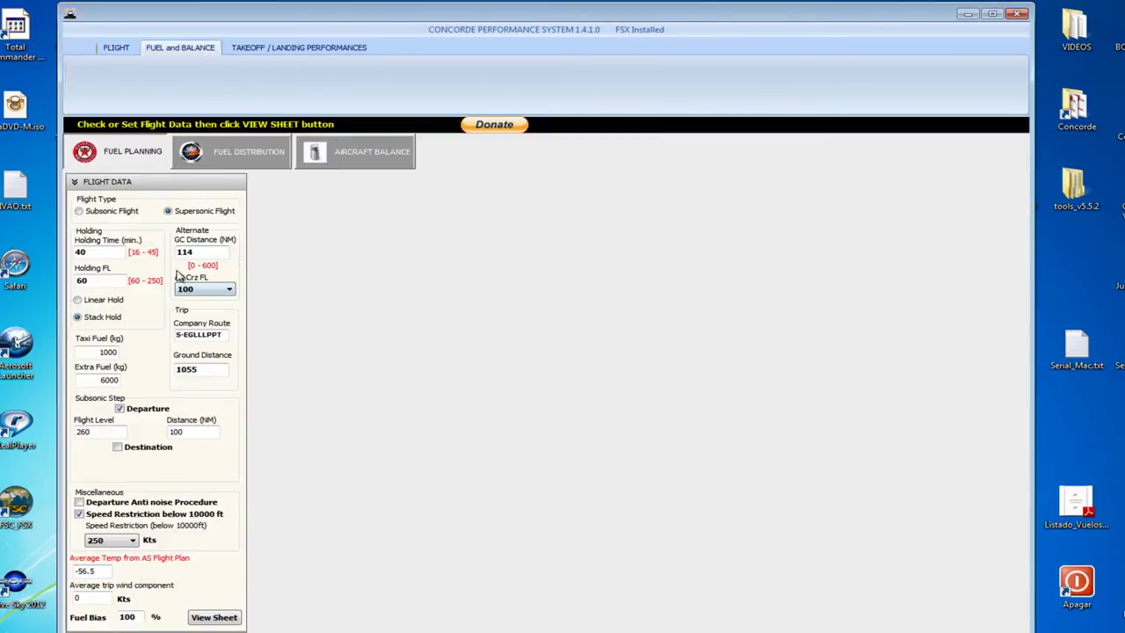
double_click(108, 253)
double_click(211, 250)
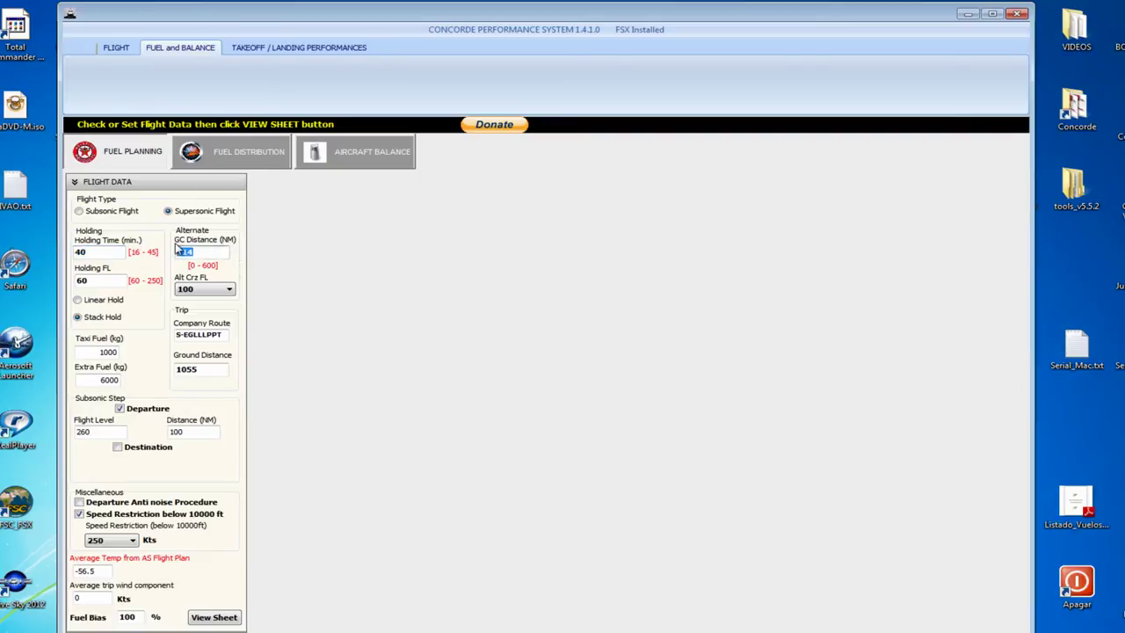
double_click(102, 352)
double_click(99, 380)
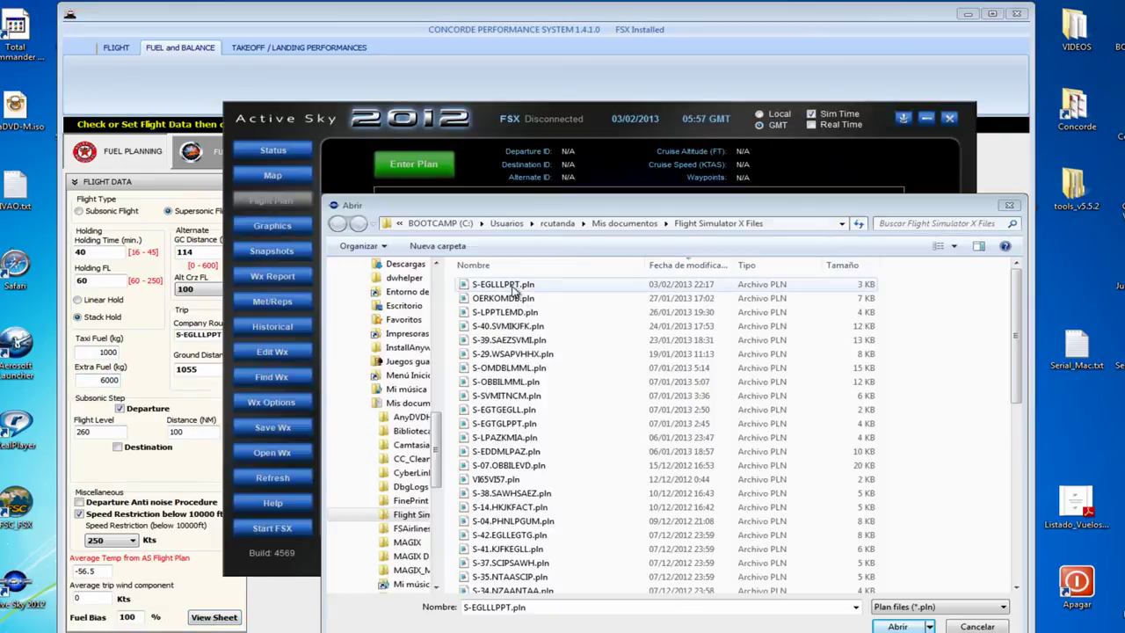
Import S-EGLLLPPT.pln into Active Sky 2012, process the plan and find its averages row
double_click(498, 285)
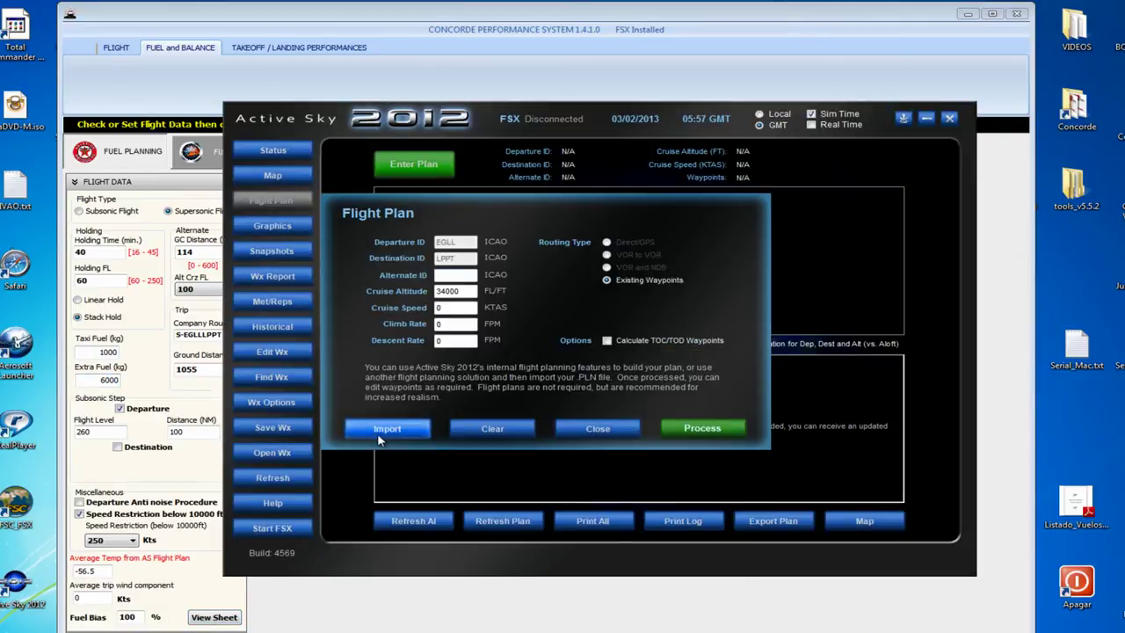
click(702, 428)
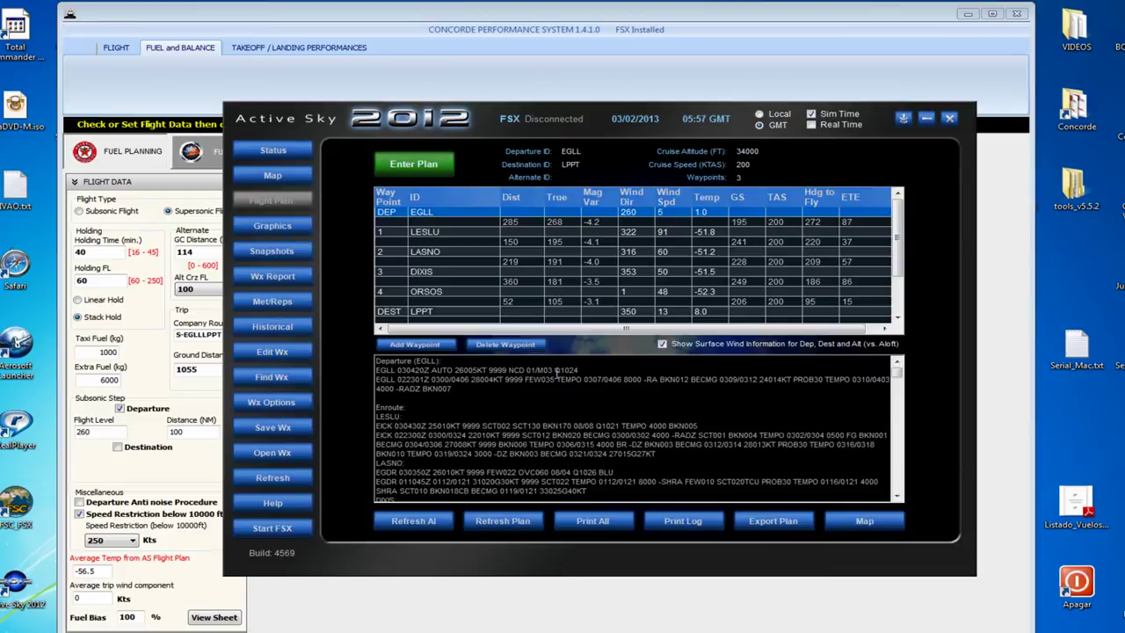
click(905, 276)
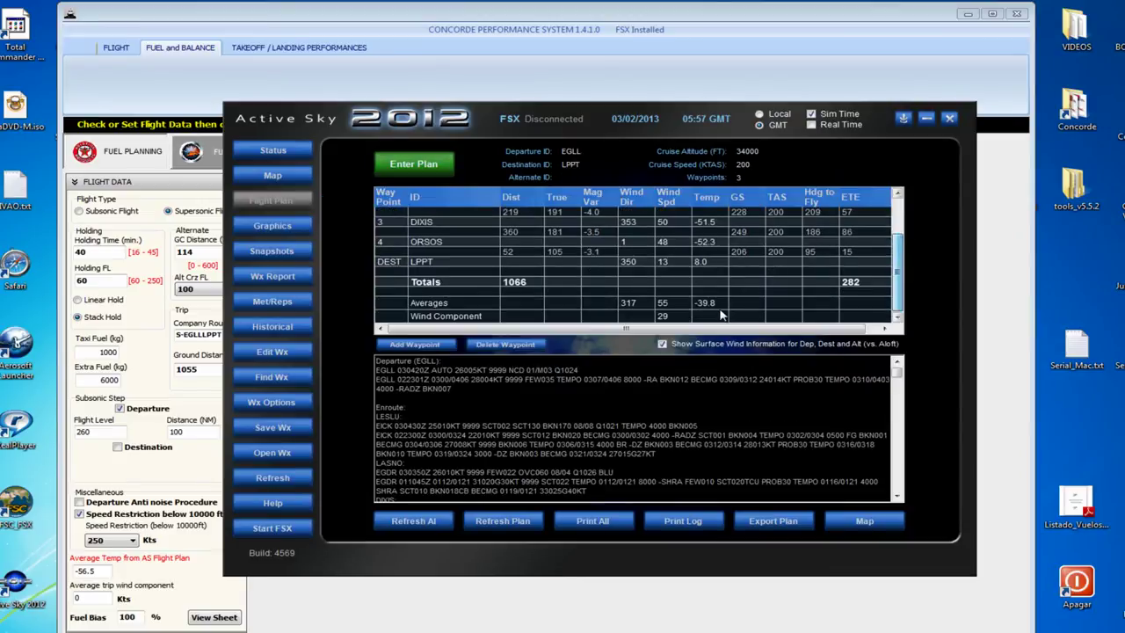
click(717, 305)
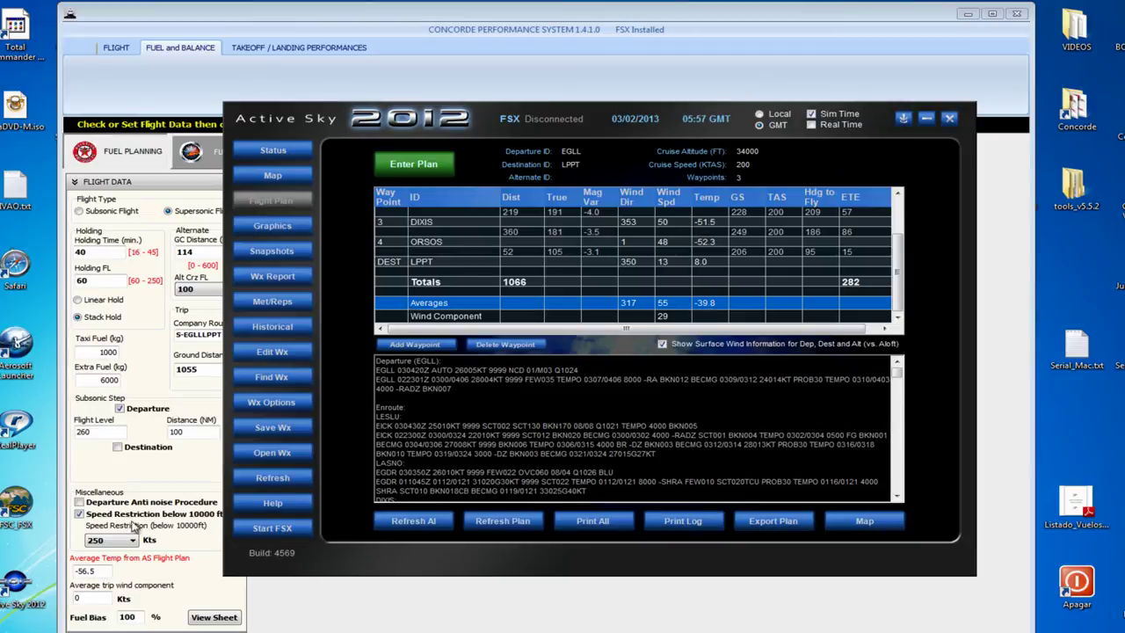
In CPS, set the average temperature to -40 and the average trip wind component to 29 kts, using Active Sky's plan data
click(84, 572)
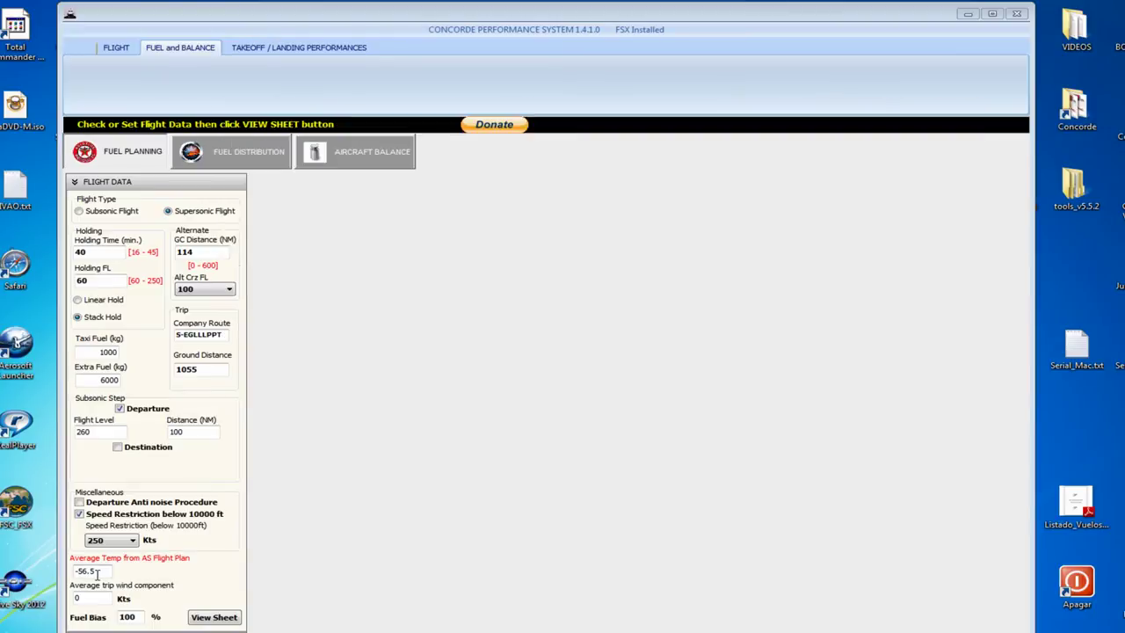
double_click(83, 571)
text(-40)
key(alt+Tab)
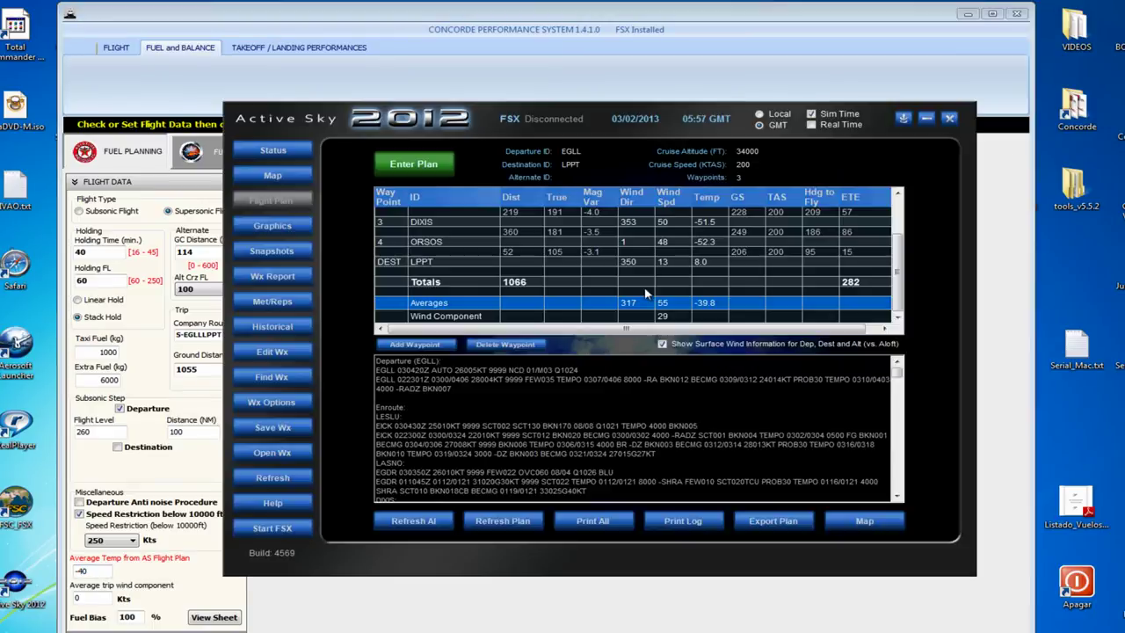
click(684, 317)
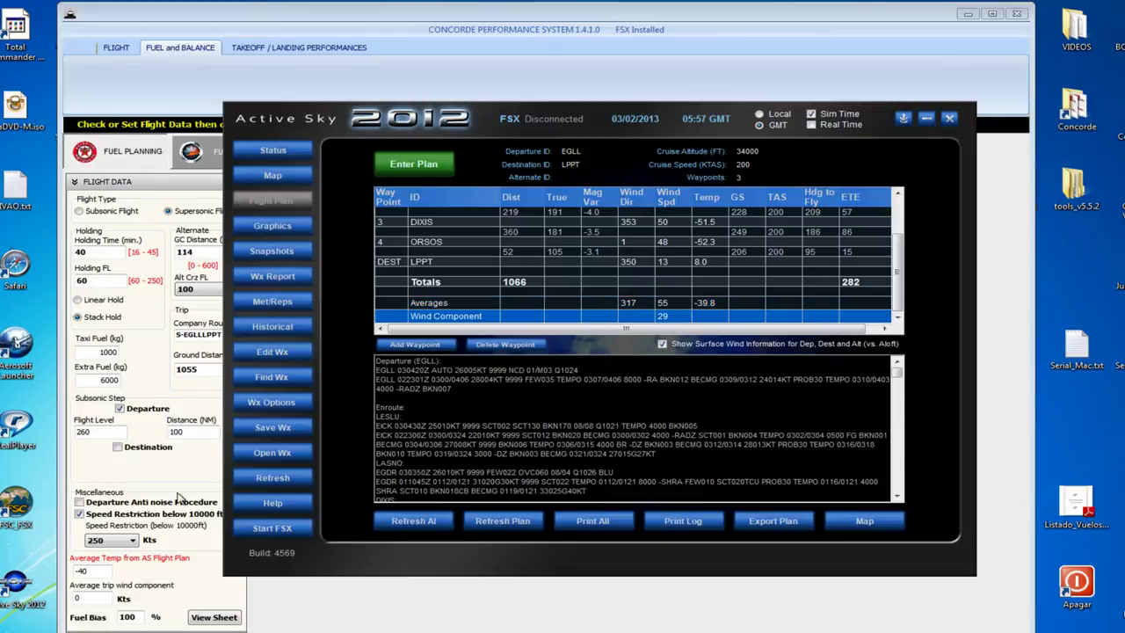
double_click(87, 597)
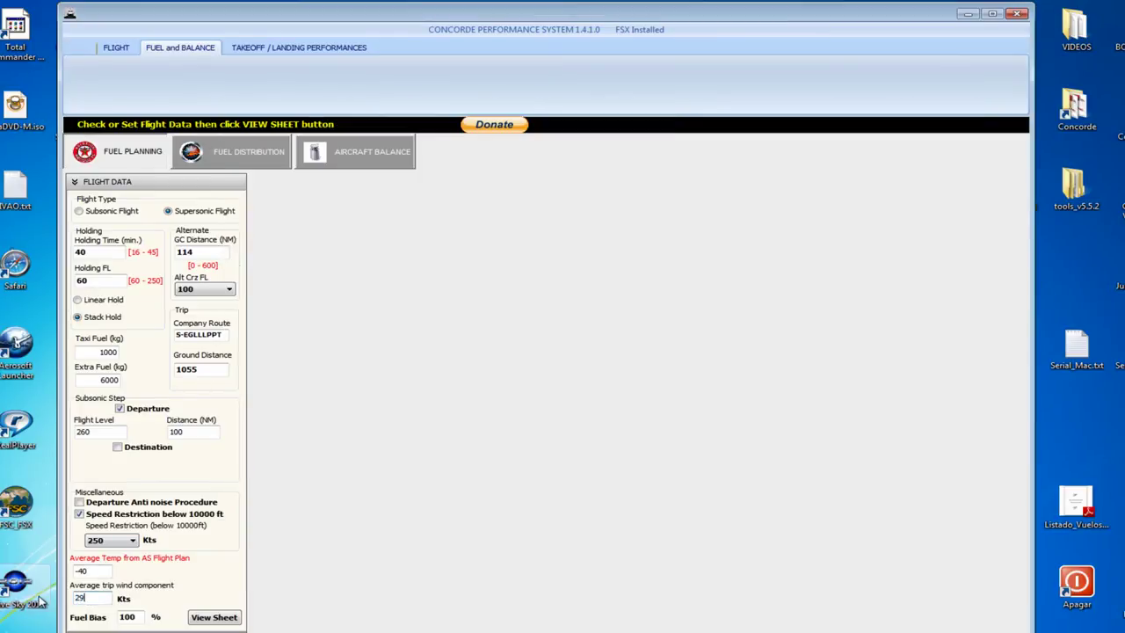
Generate the fuel planning sheet, check the fuel distribution and generate the aircraft balance chart
click(221, 619)
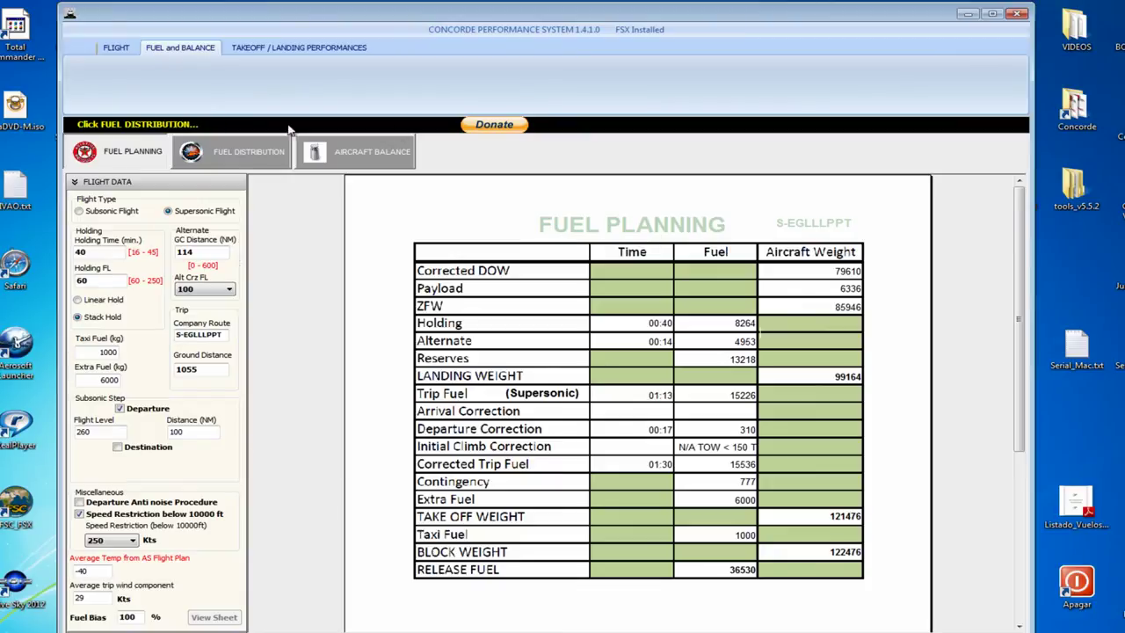
click(212, 161)
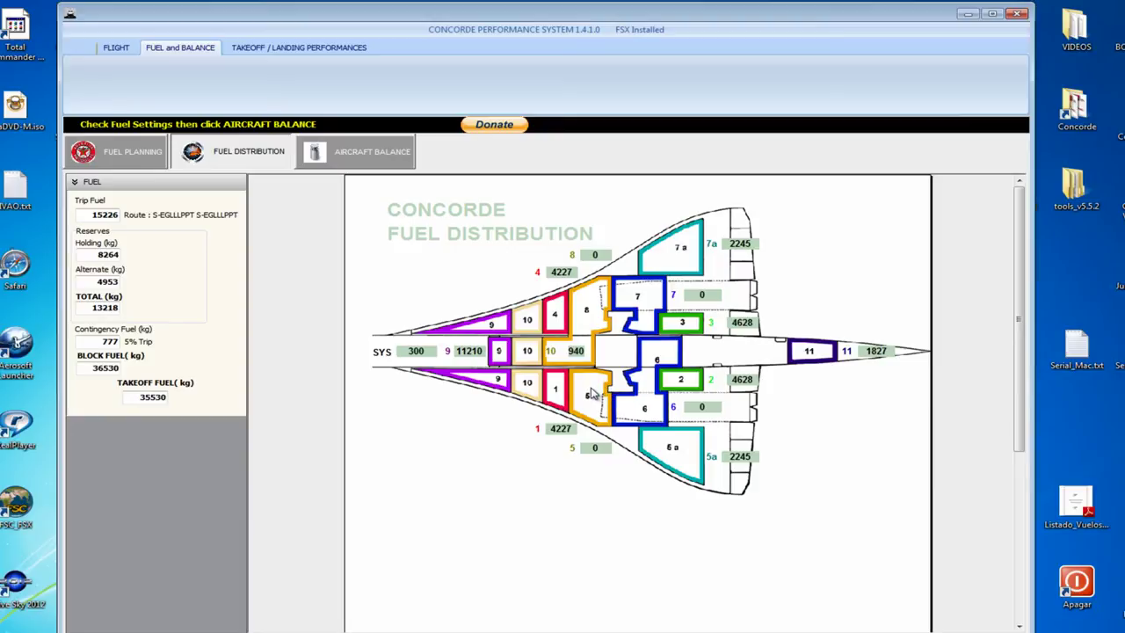
click(363, 154)
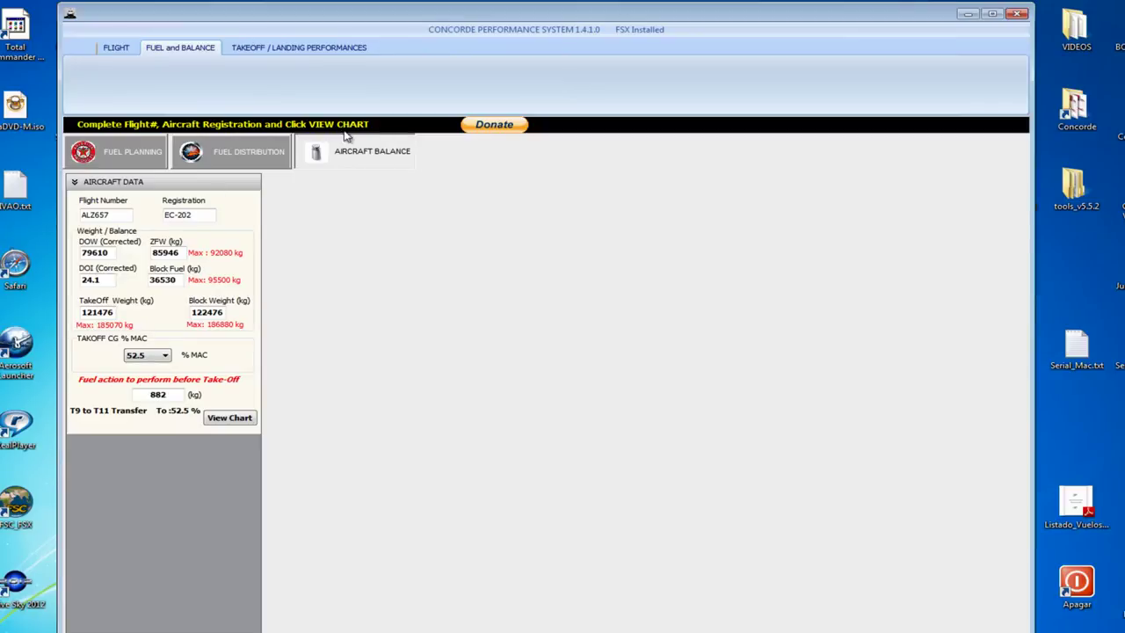
click(232, 420)
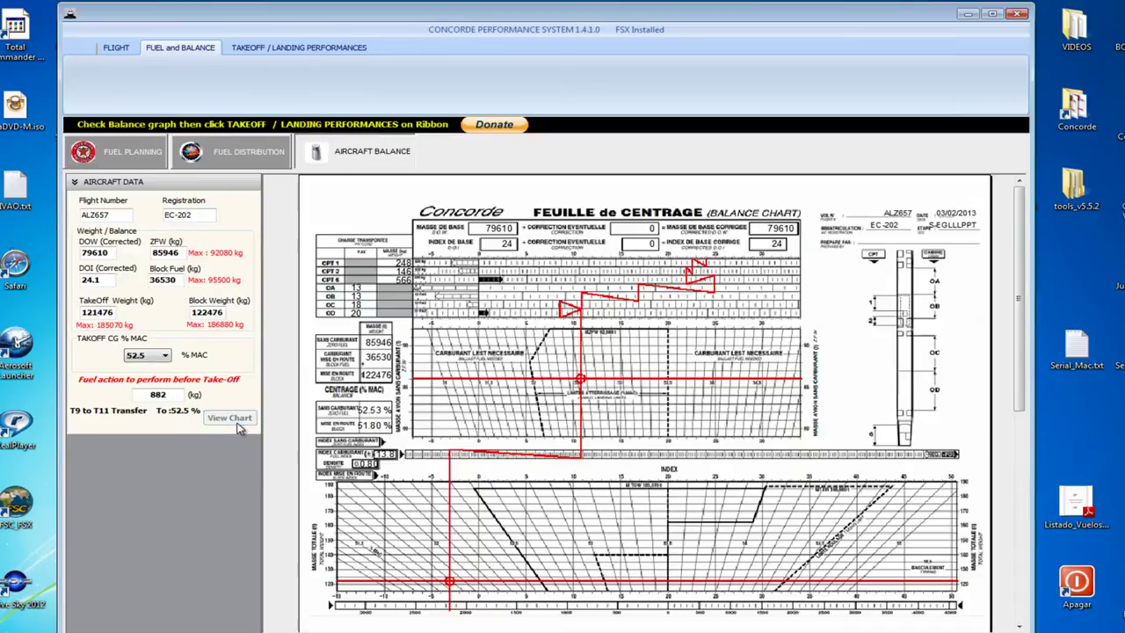
Try to compute the takeoff performance for EGLL with a noise reduction distance of 0 NM
click(290, 53)
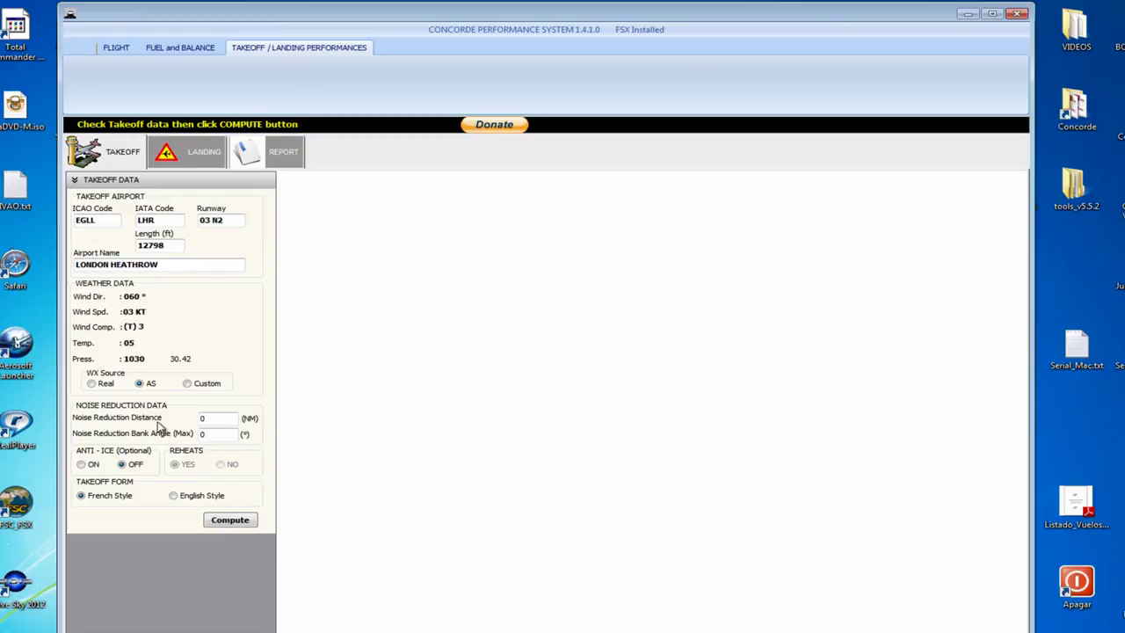
click(237, 419)
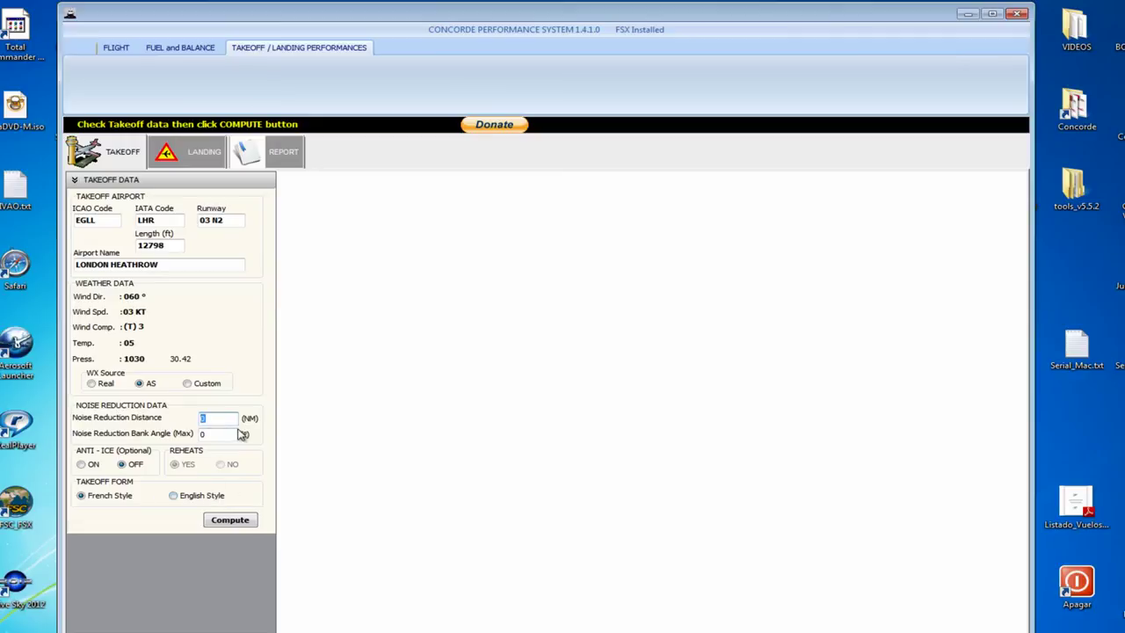
click(216, 523)
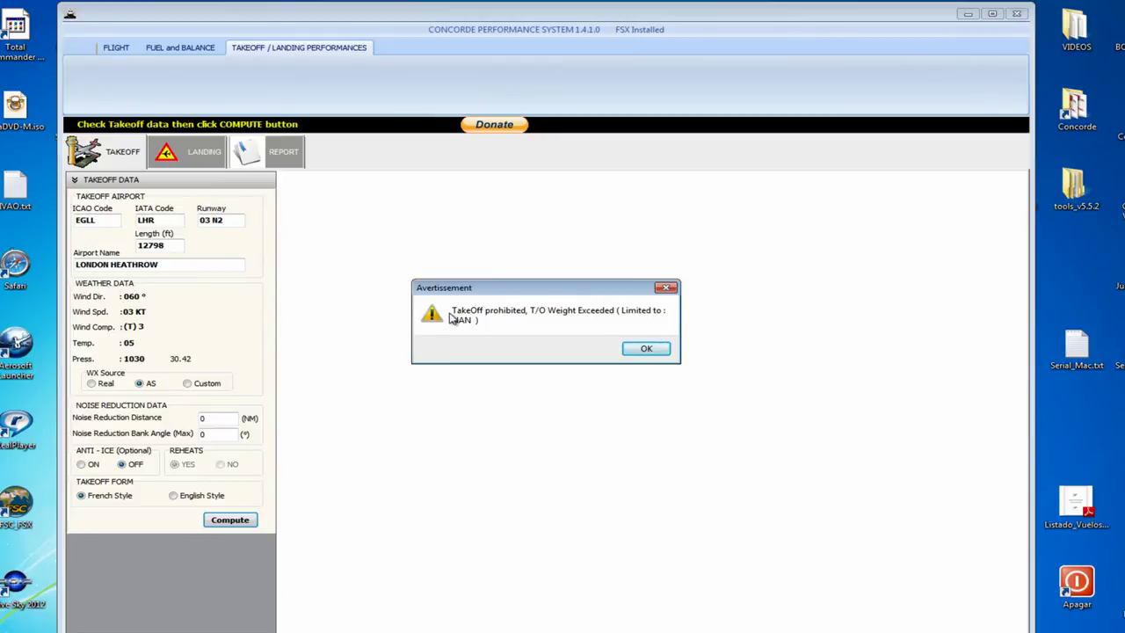
click(651, 351)
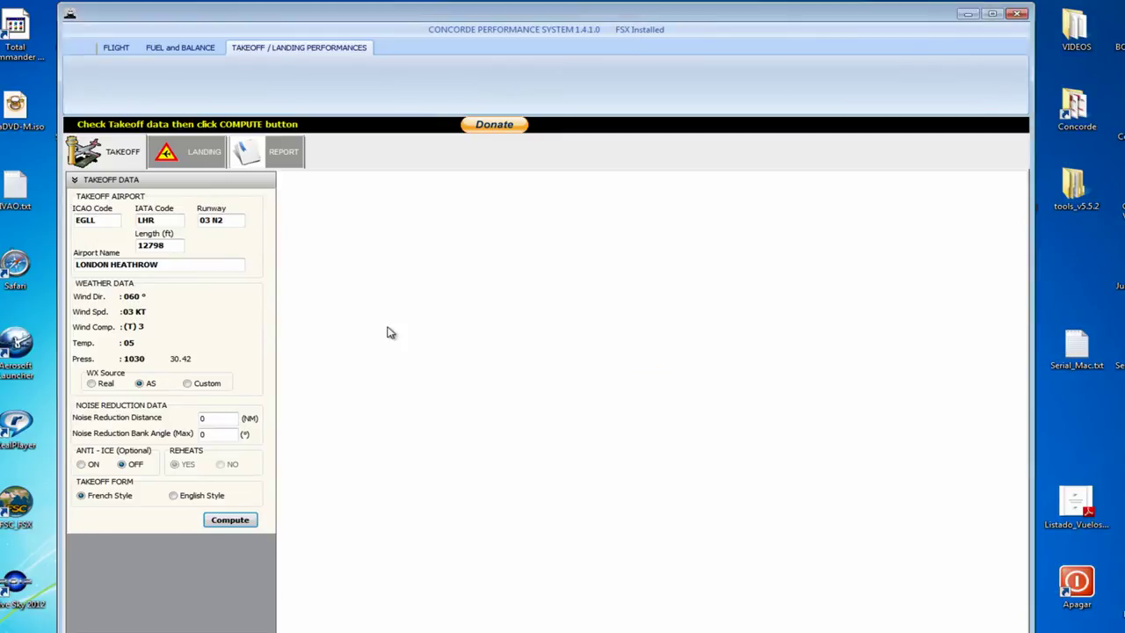
Look over the landing data, and regenerate the fuel planning sheet and balance chart to check the takeoff weight
click(198, 163)
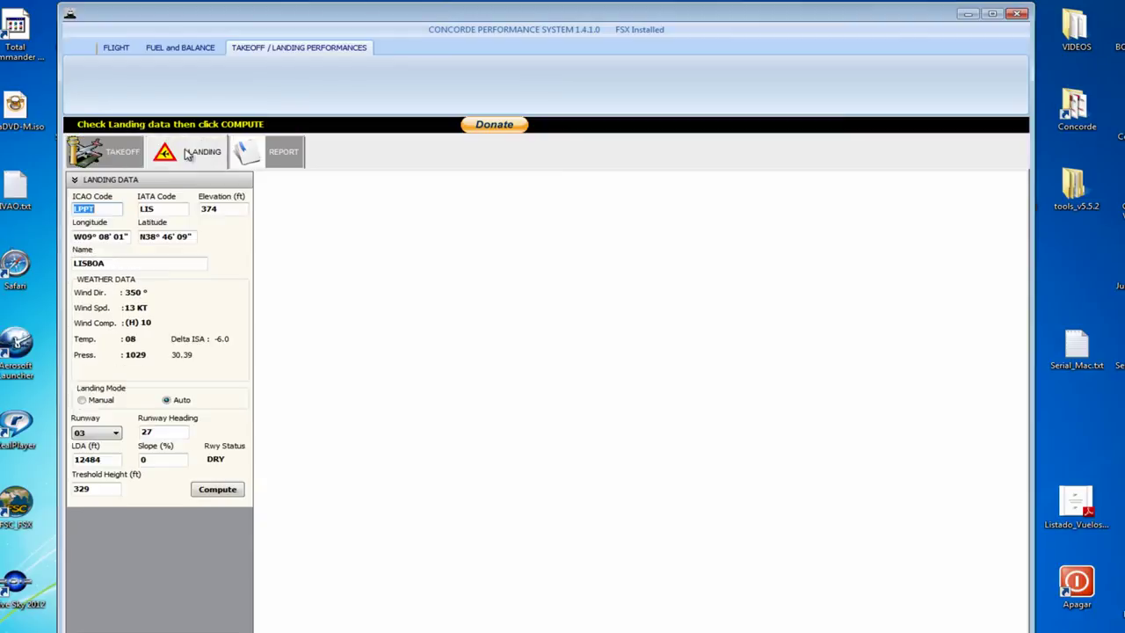
click(123, 153)
click(182, 46)
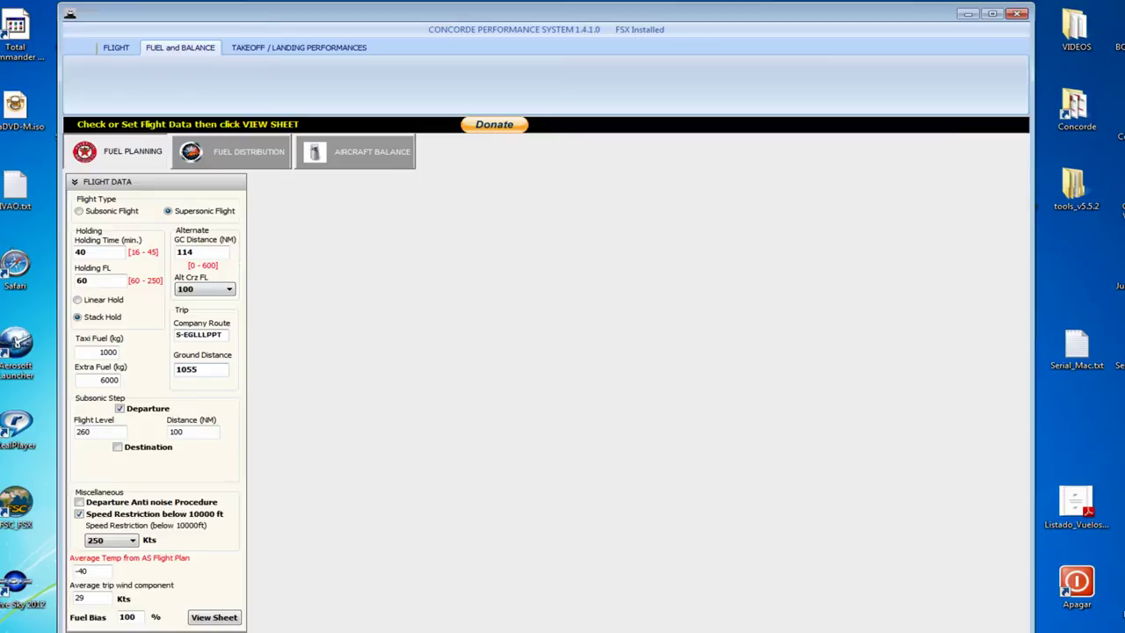
click(230, 618)
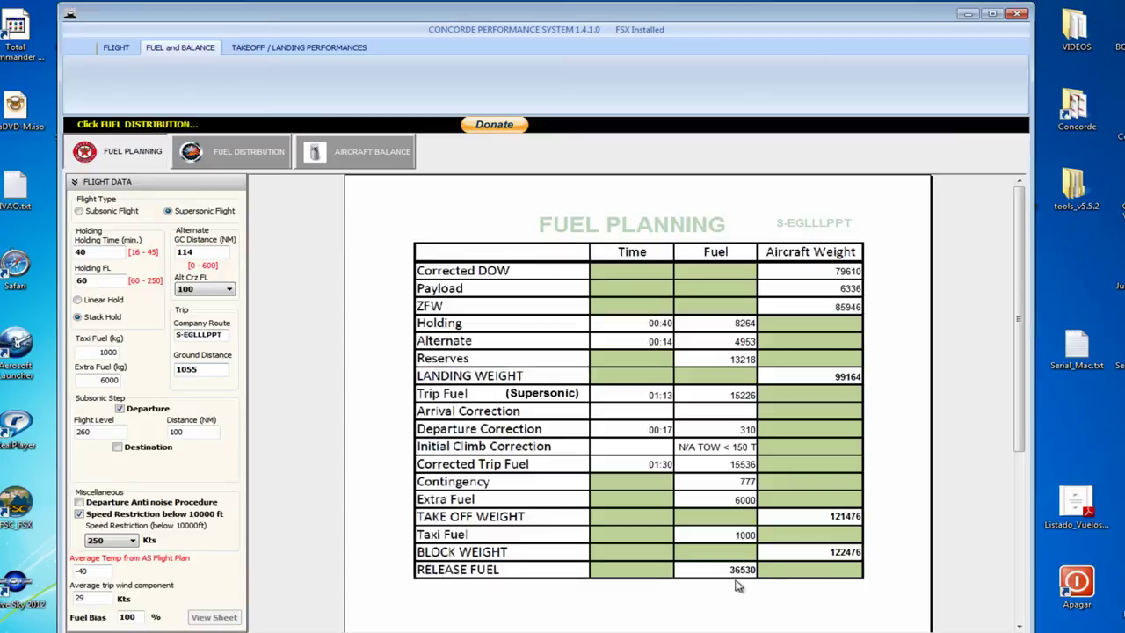
click(264, 160)
click(327, 154)
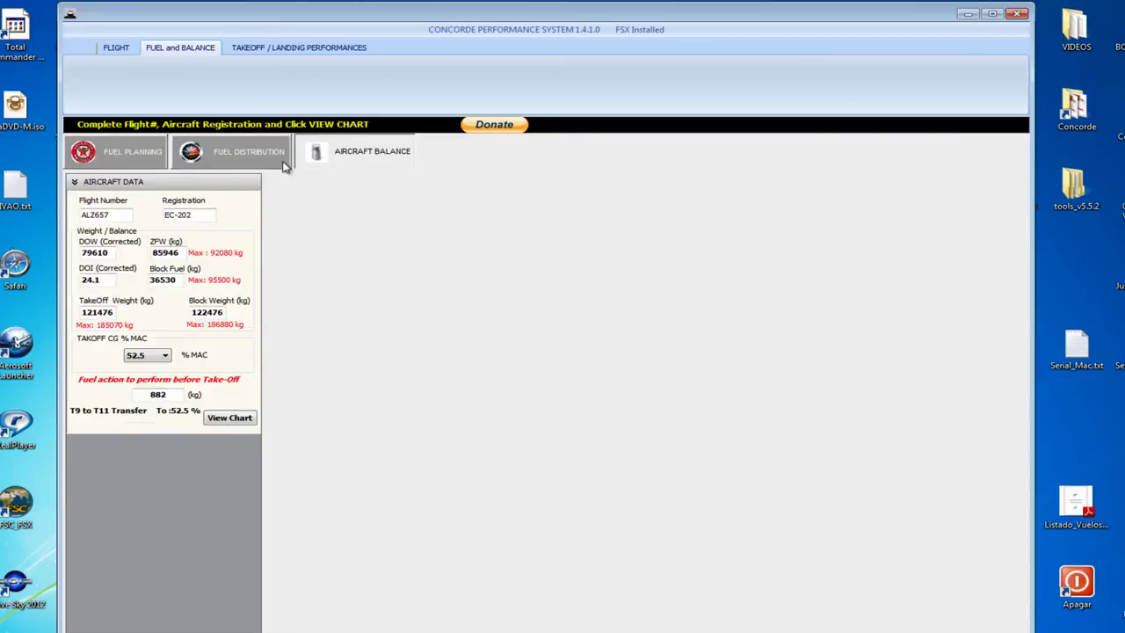
click(233, 418)
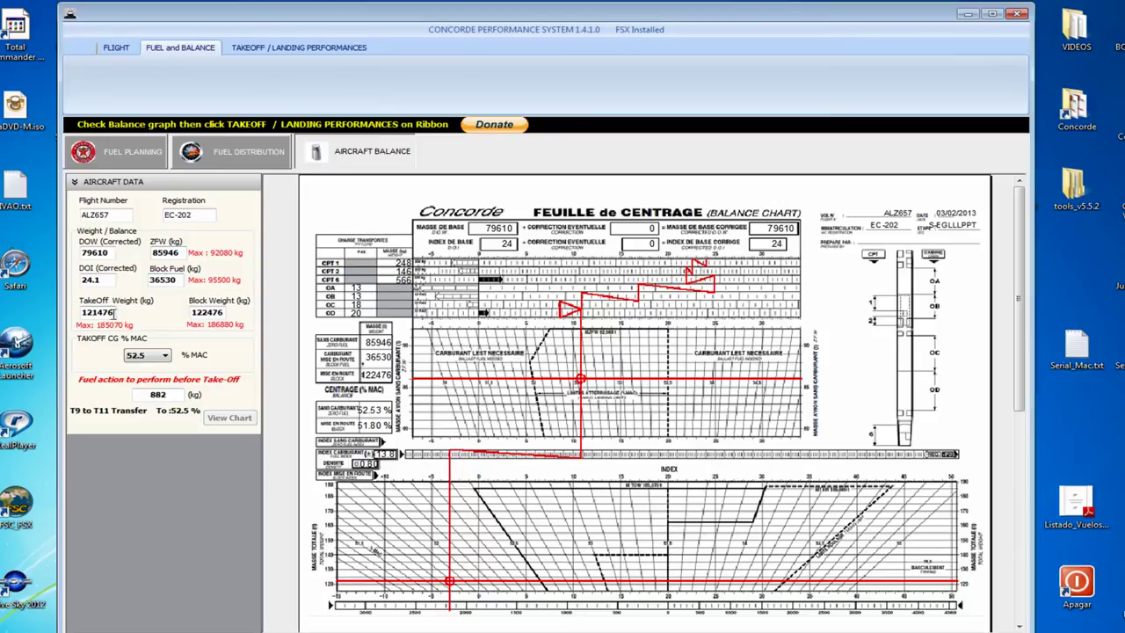
drag(115, 313, 80, 312)
Retry the EGLL takeoff performance computation and dismiss the warning
click(291, 47)
click(230, 521)
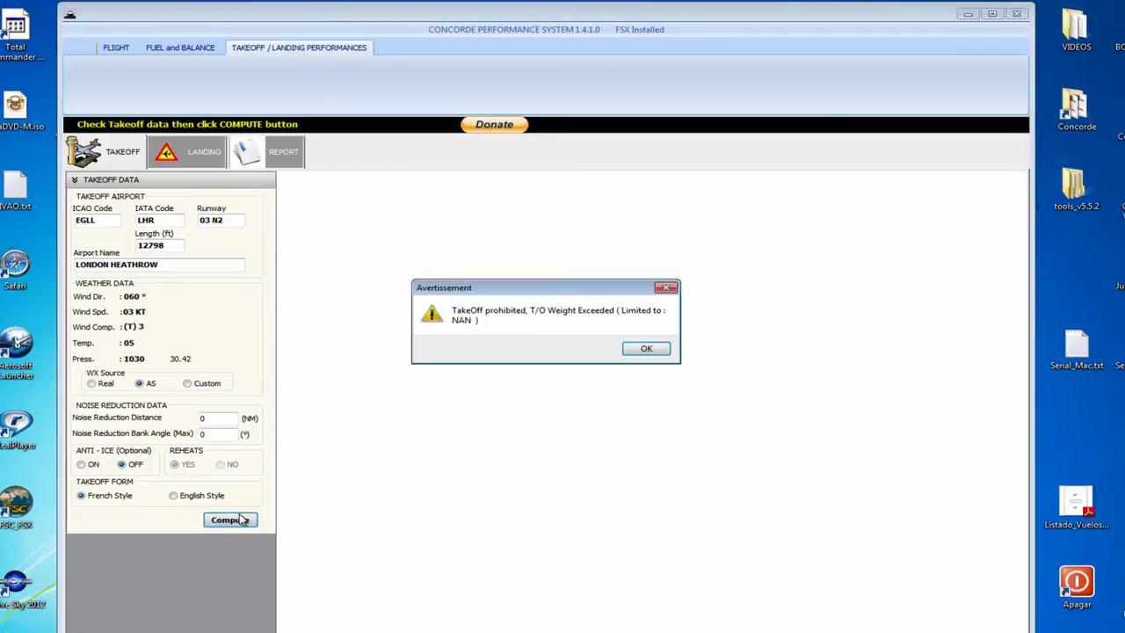
click(648, 350)
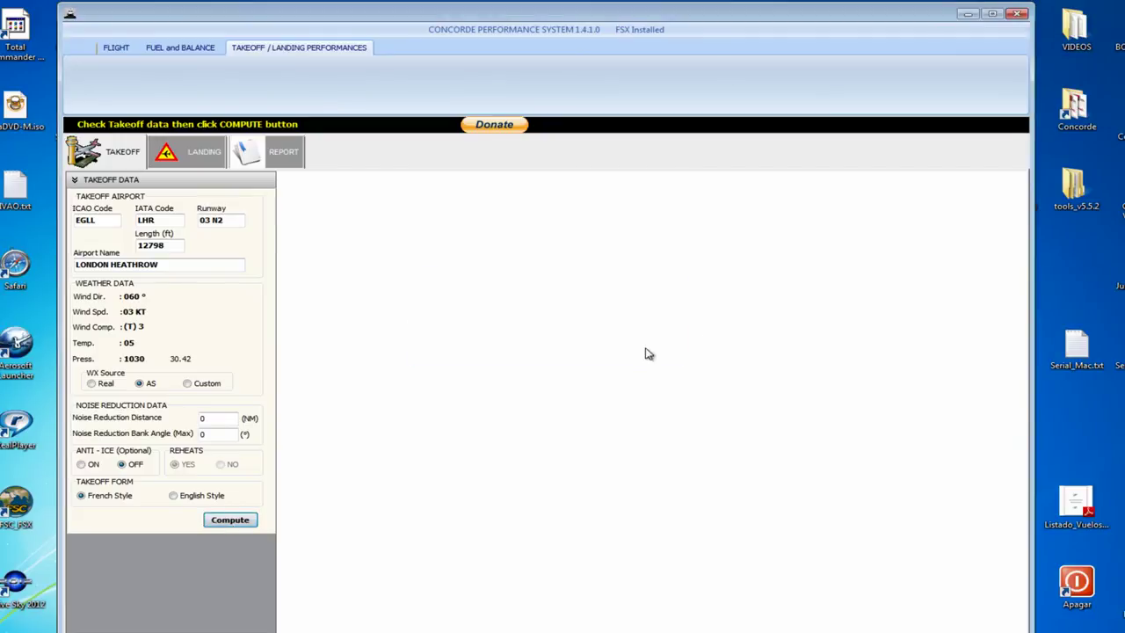
Restart CPS, minimize Active Sky, and set EGLL as the departure airport with runway 27R
click(1019, 14)
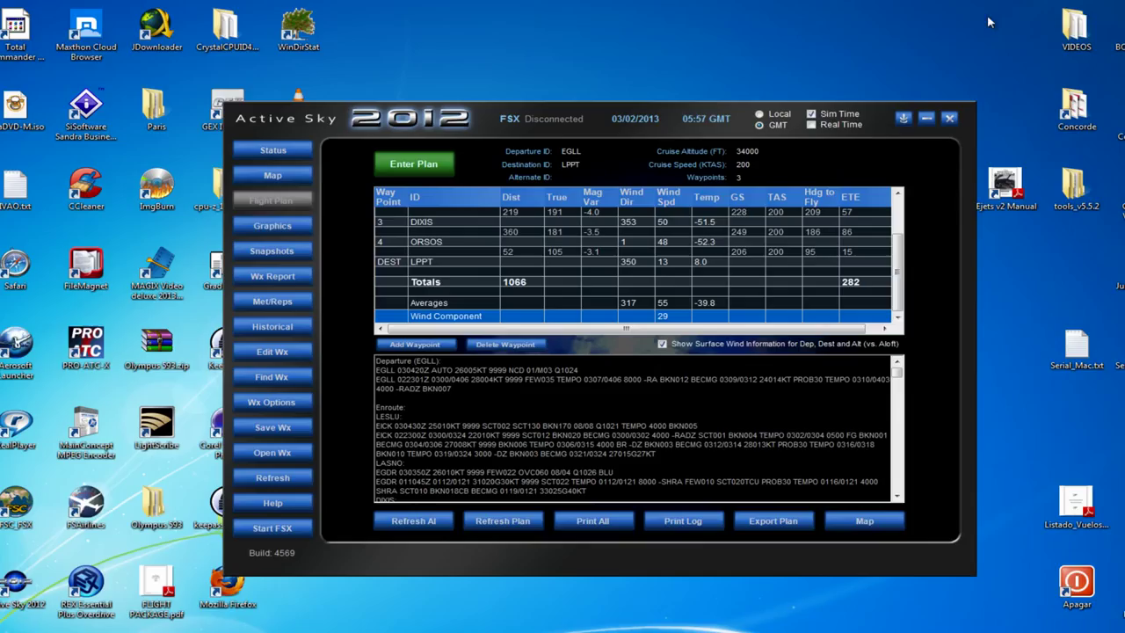
click(904, 118)
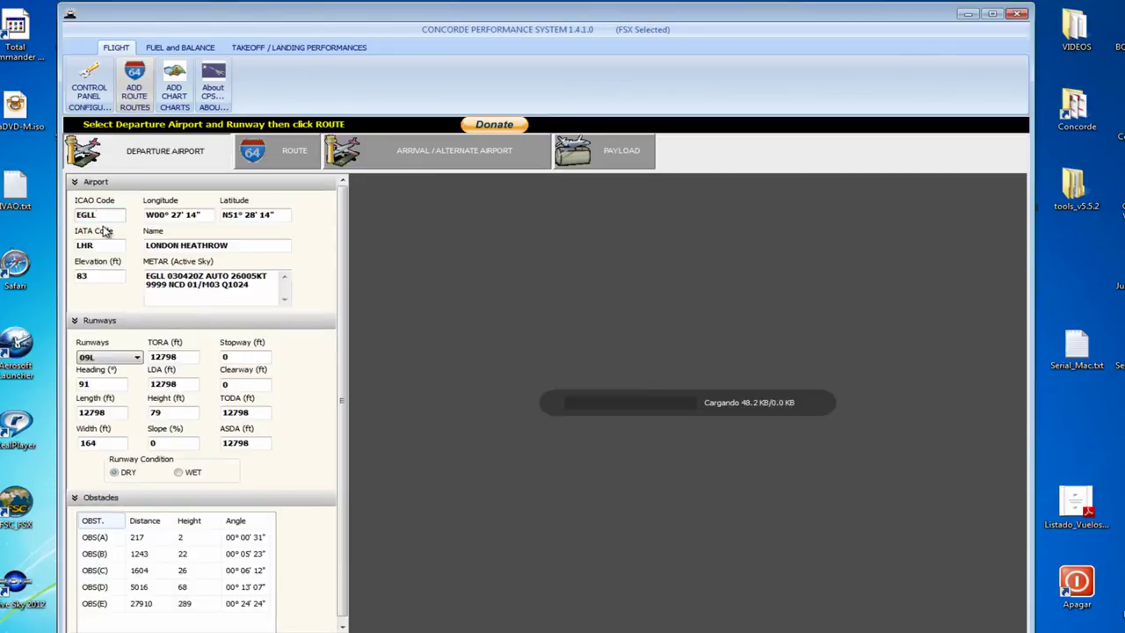
click(106, 357)
click(102, 389)
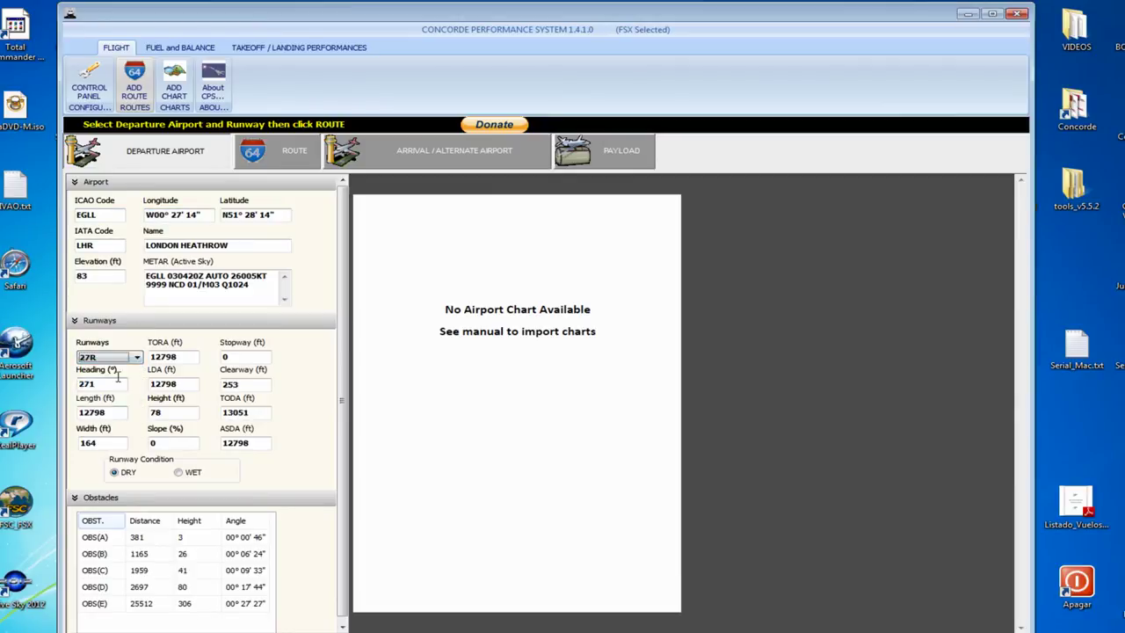
Load the company route file S-EGLLLPPT.pln for the flight from EGLL to LPPT
click(276, 152)
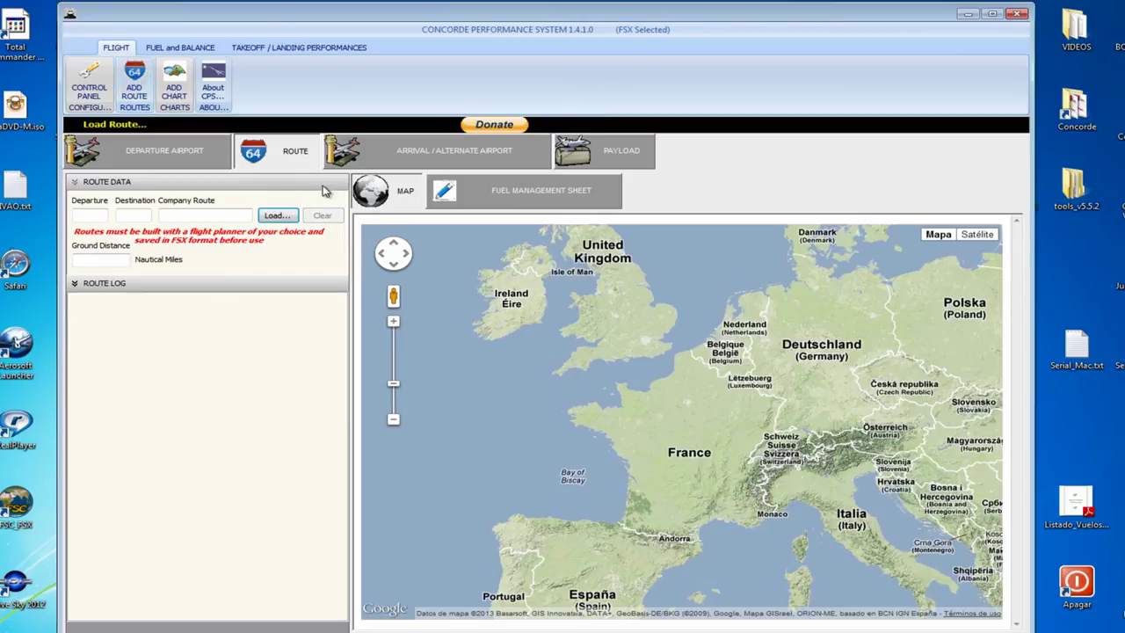
click(277, 216)
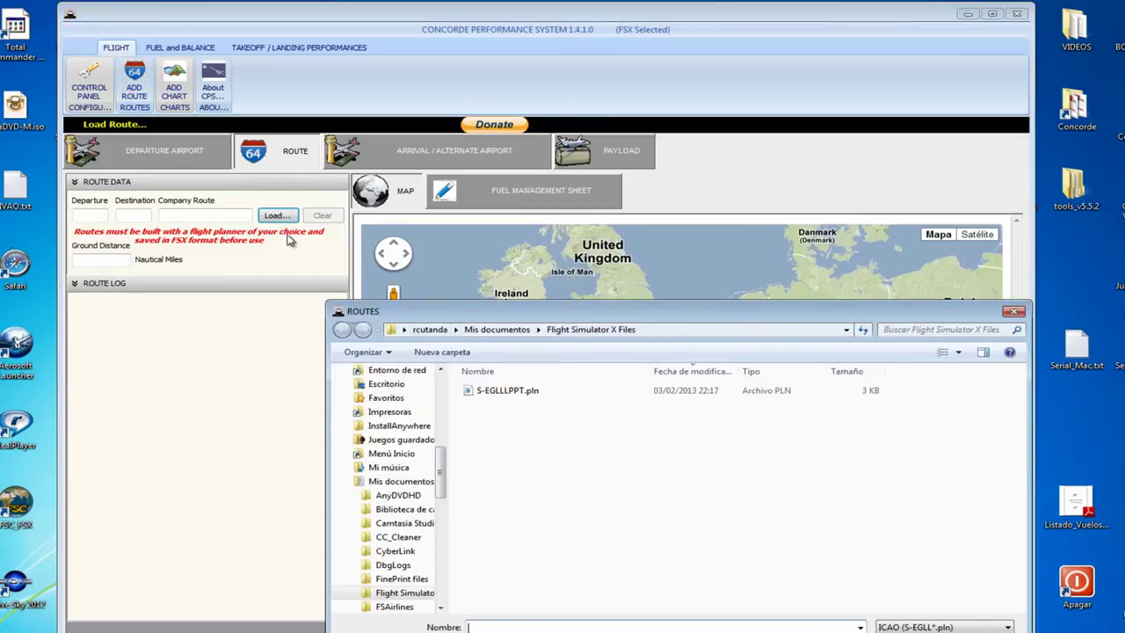
double_click(509, 393)
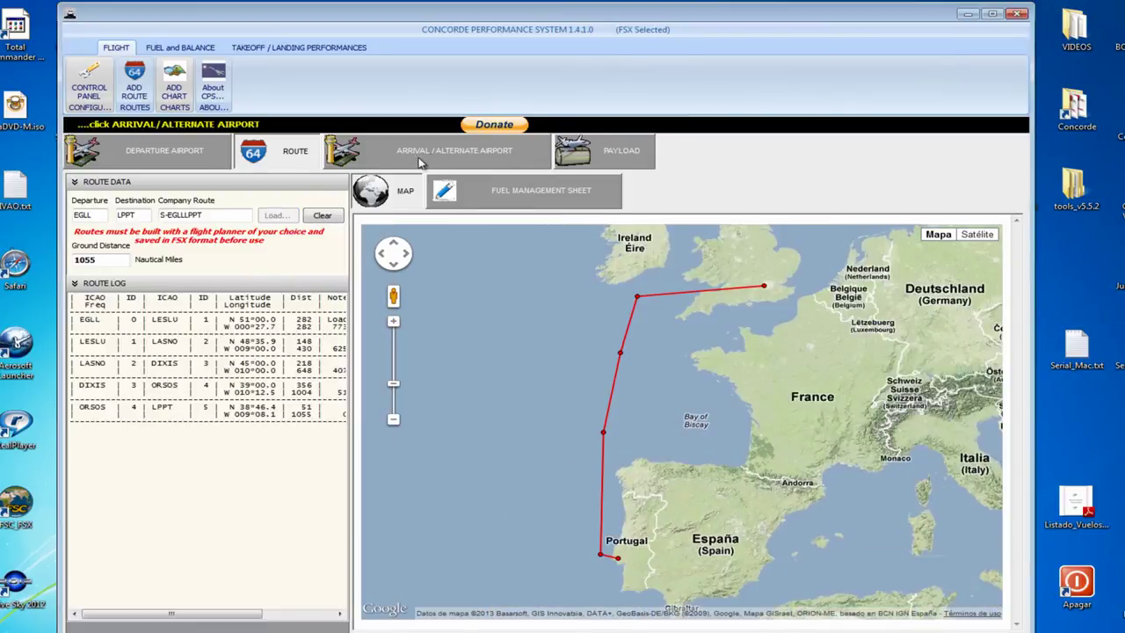
Find the nearest alternates to LPPT and select LPMR as the alternate airport
click(404, 157)
right_click(110, 339)
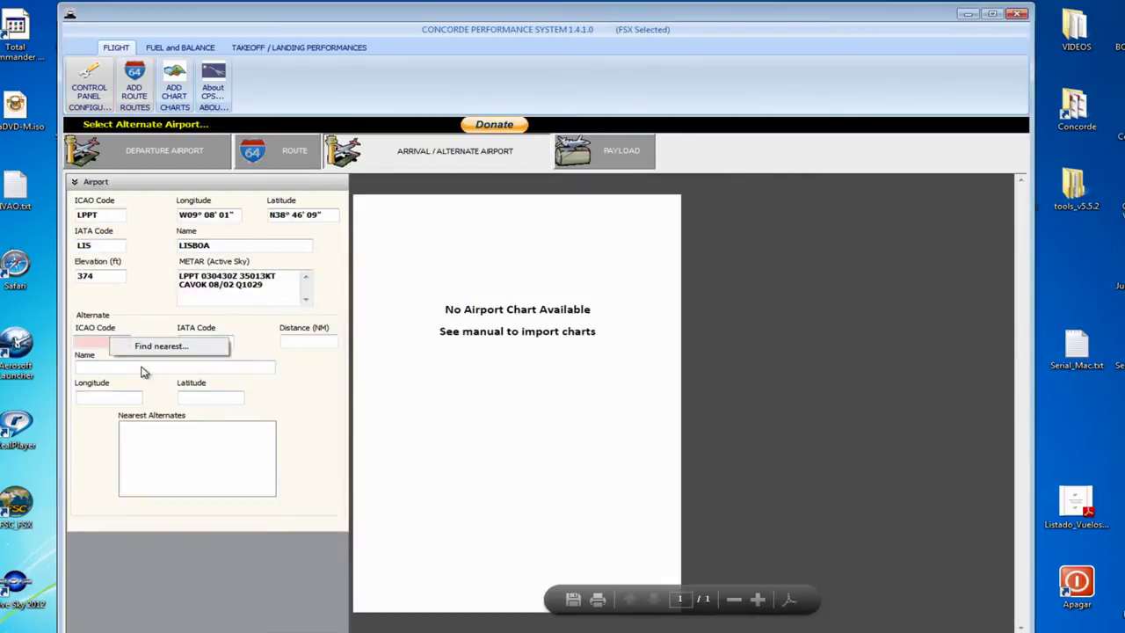
click(163, 346)
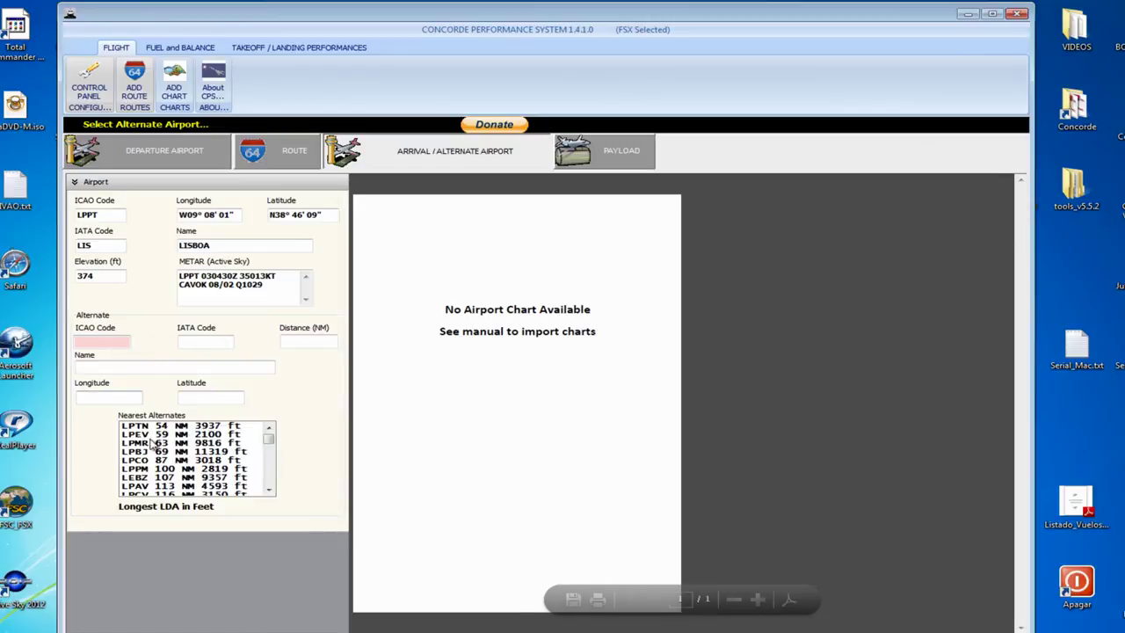
click(138, 444)
Bring up the payload data, and generate the fuel planning sheet for the supersonic flight
click(606, 151)
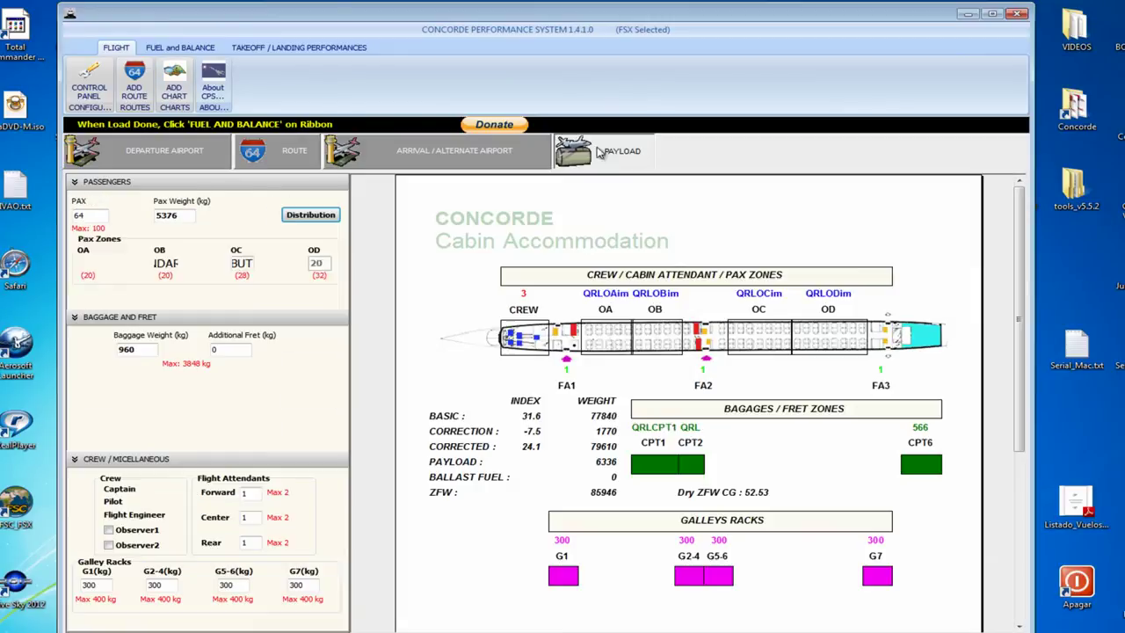
click(162, 49)
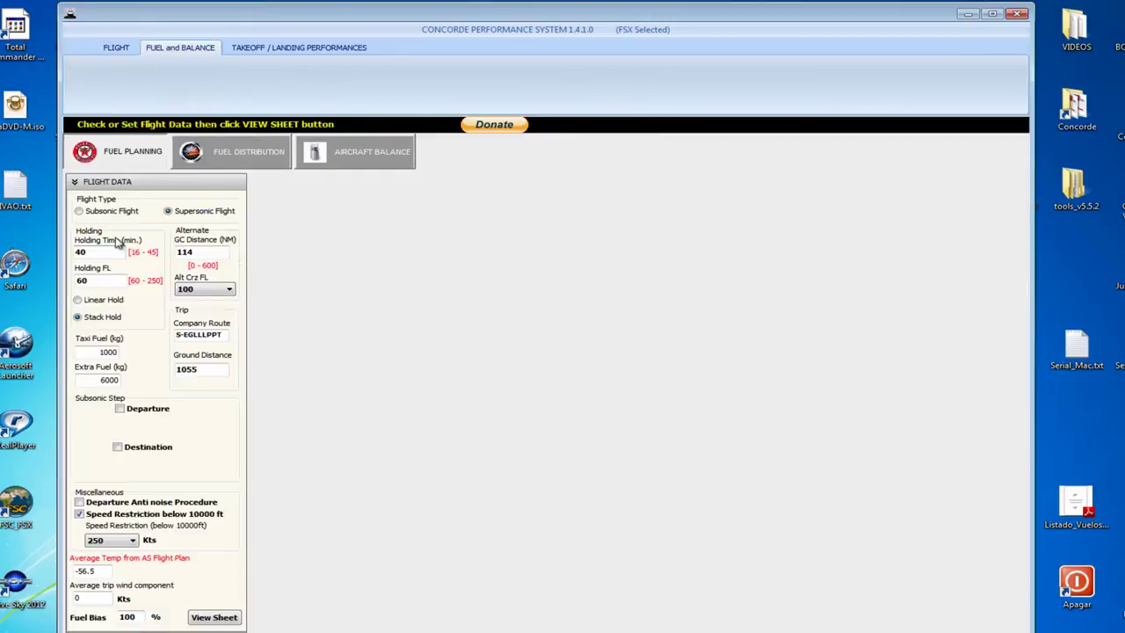
click(215, 618)
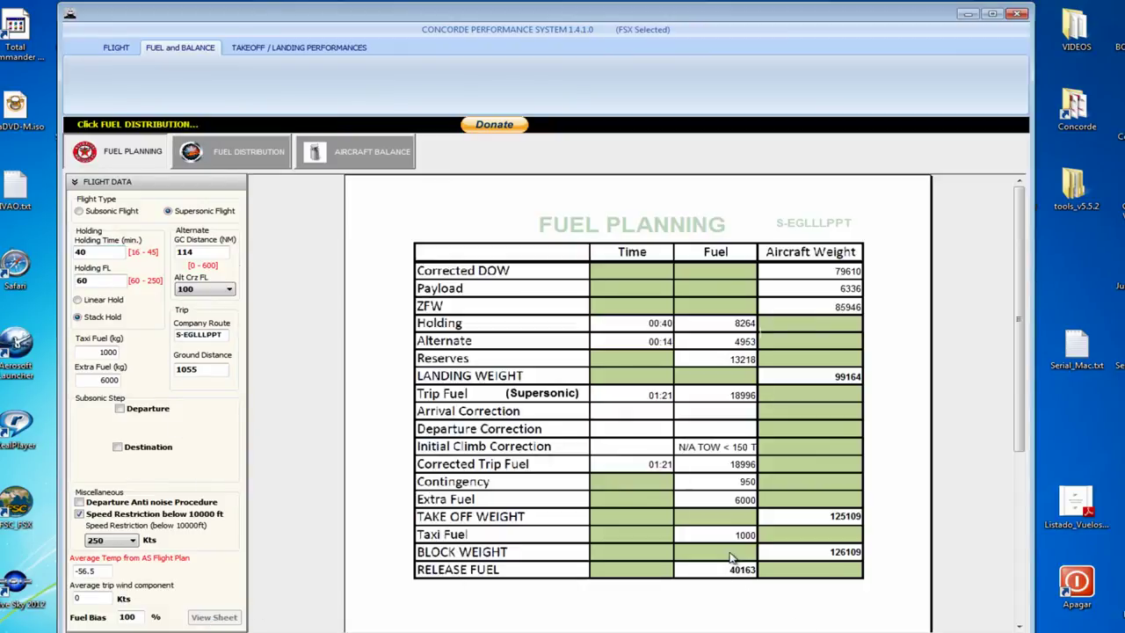
drag(107, 571, 58, 570)
Go through the fuel distribution and generate the aircraft balance chart with the takeoff CG at 52.5 % MAC
click(235, 152)
click(333, 146)
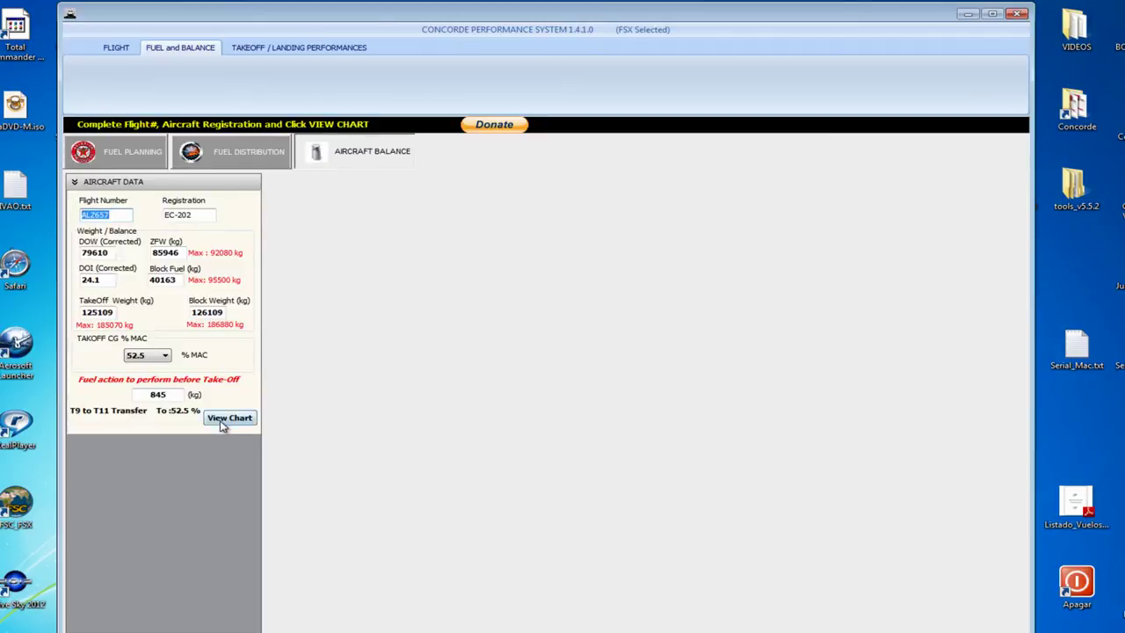
click(224, 421)
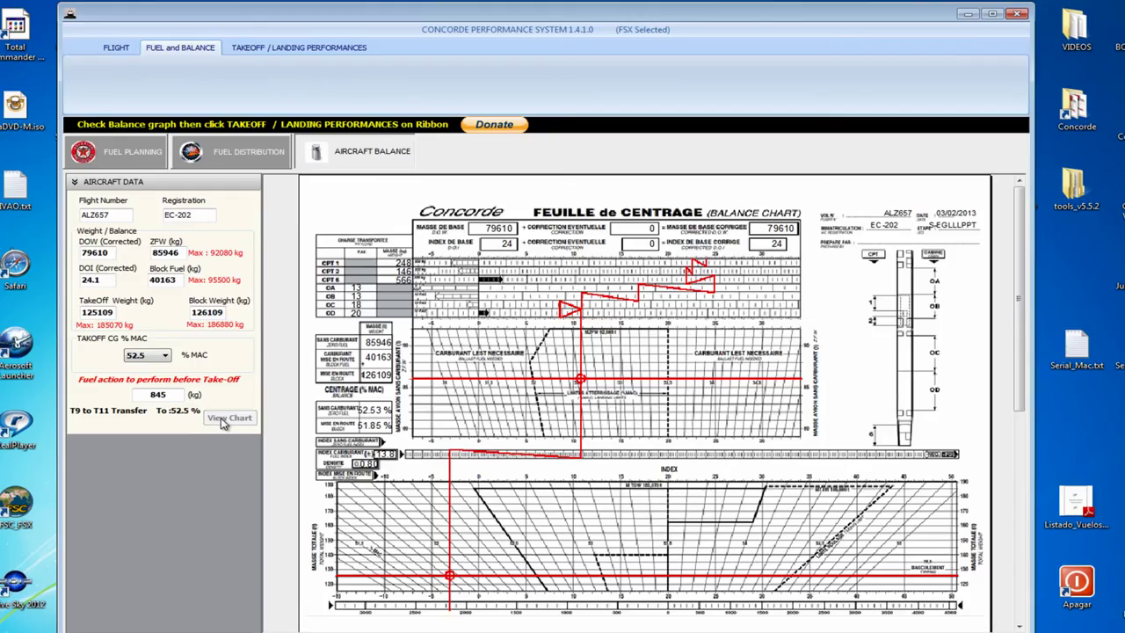
Compute the takeoff performance form for EGLL runway 27R
click(266, 47)
click(233, 523)
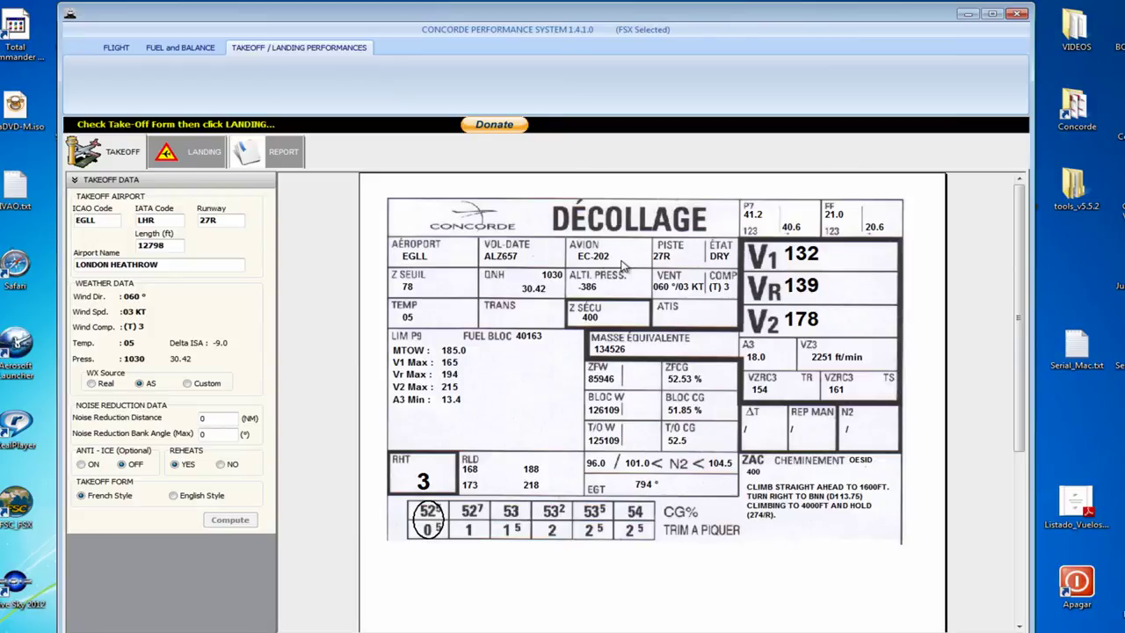
Try to compute the LPPT landing performance for runway 35, checking its landing distance available
click(188, 158)
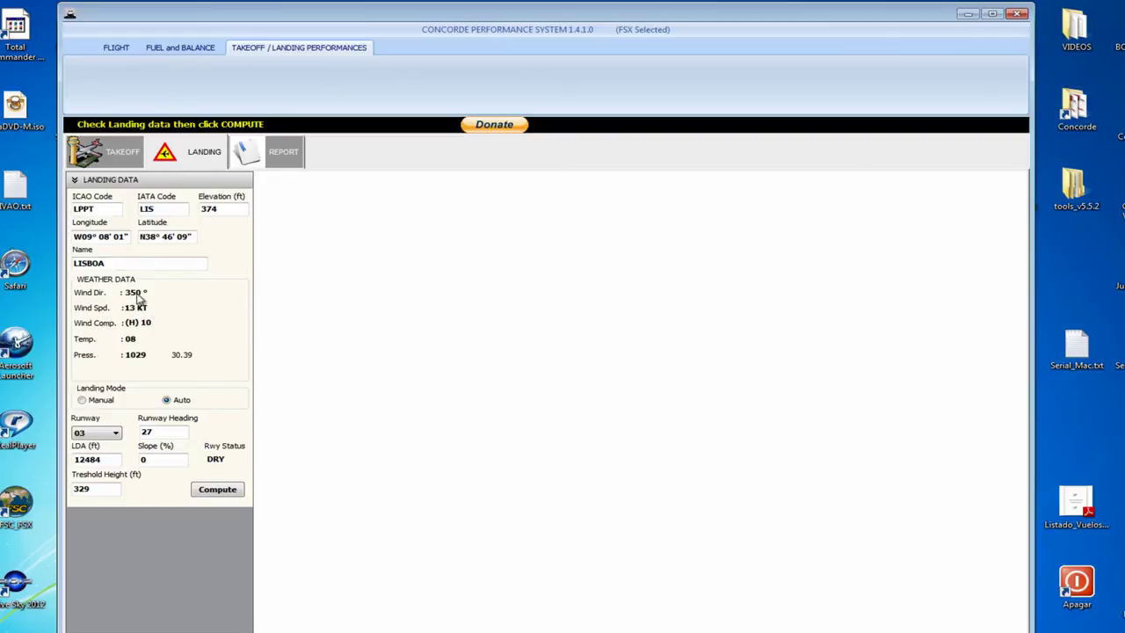
click(97, 434)
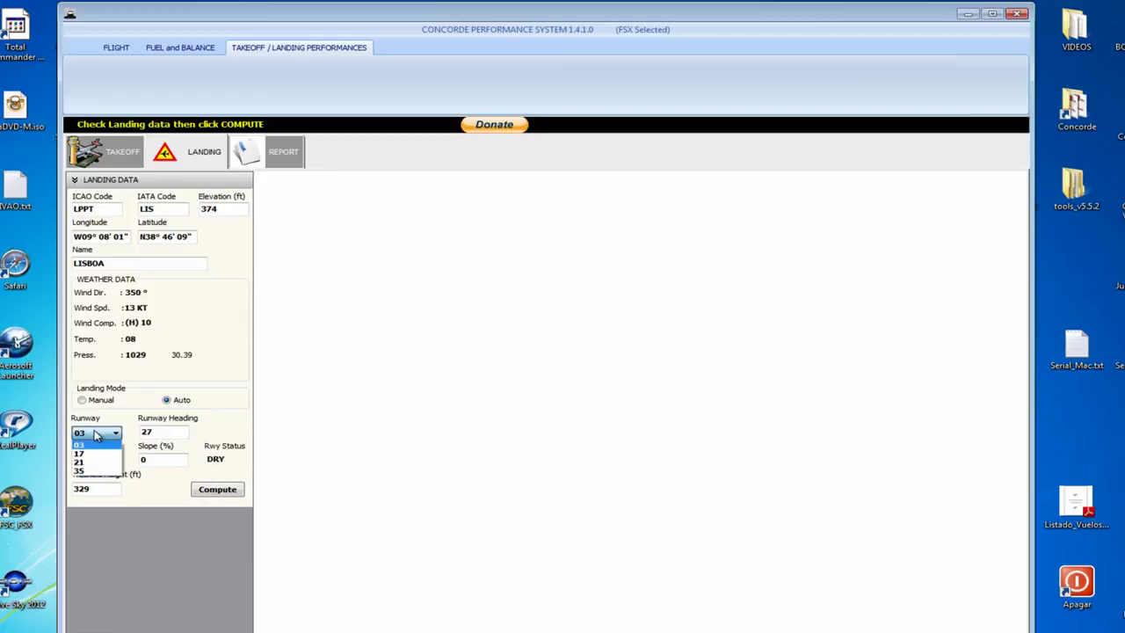
click(88, 471)
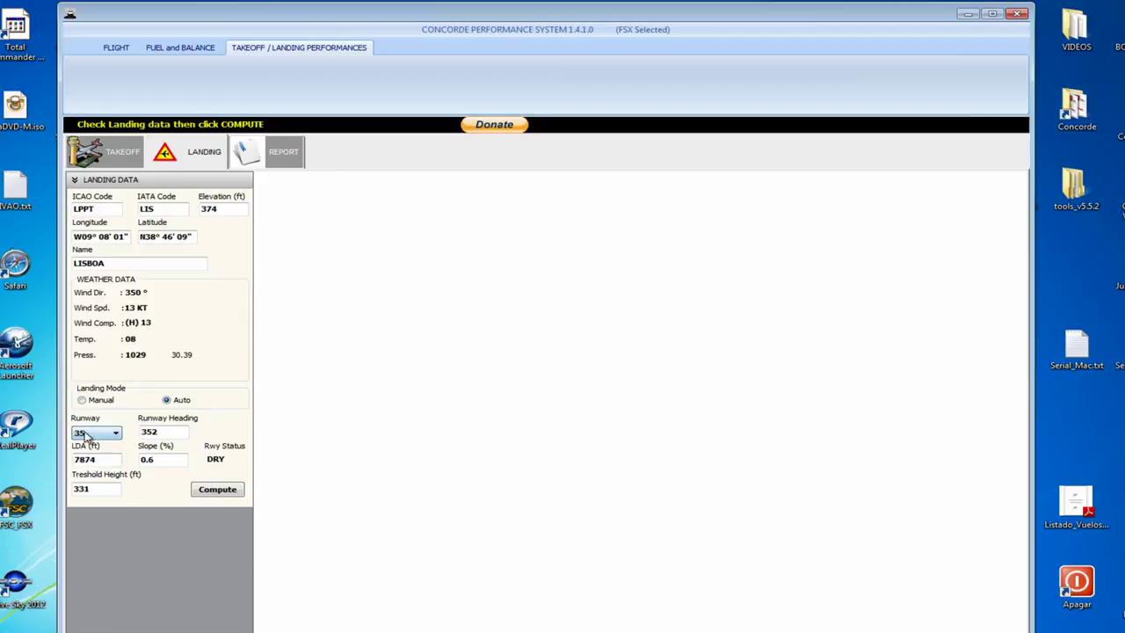
double_click(103, 459)
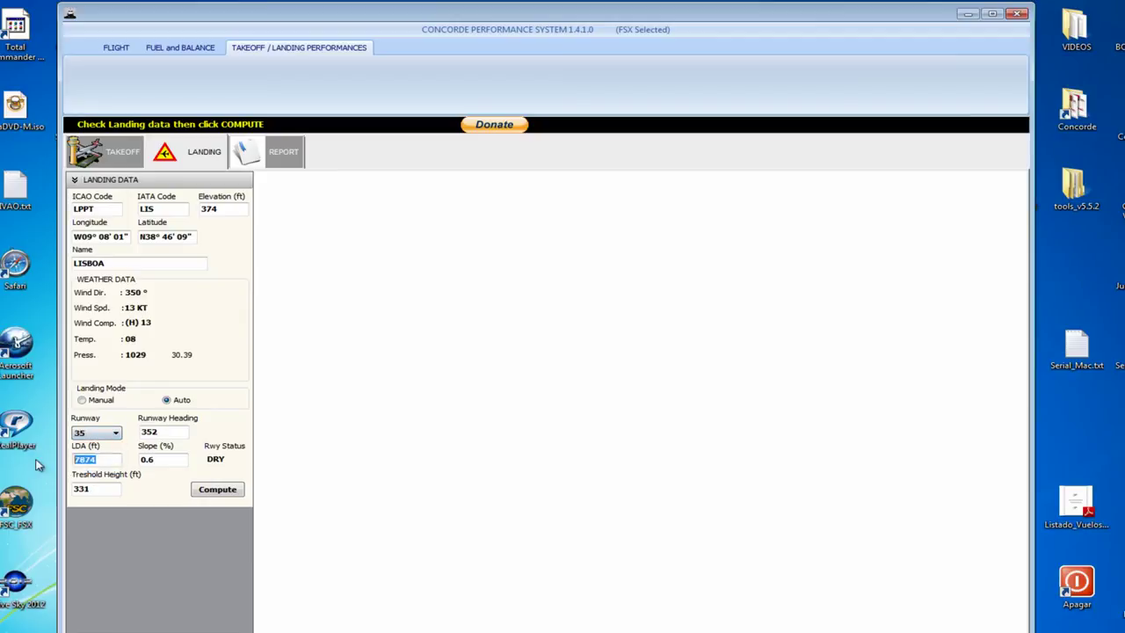
click(87, 462)
drag(98, 459, 70, 472)
click(216, 492)
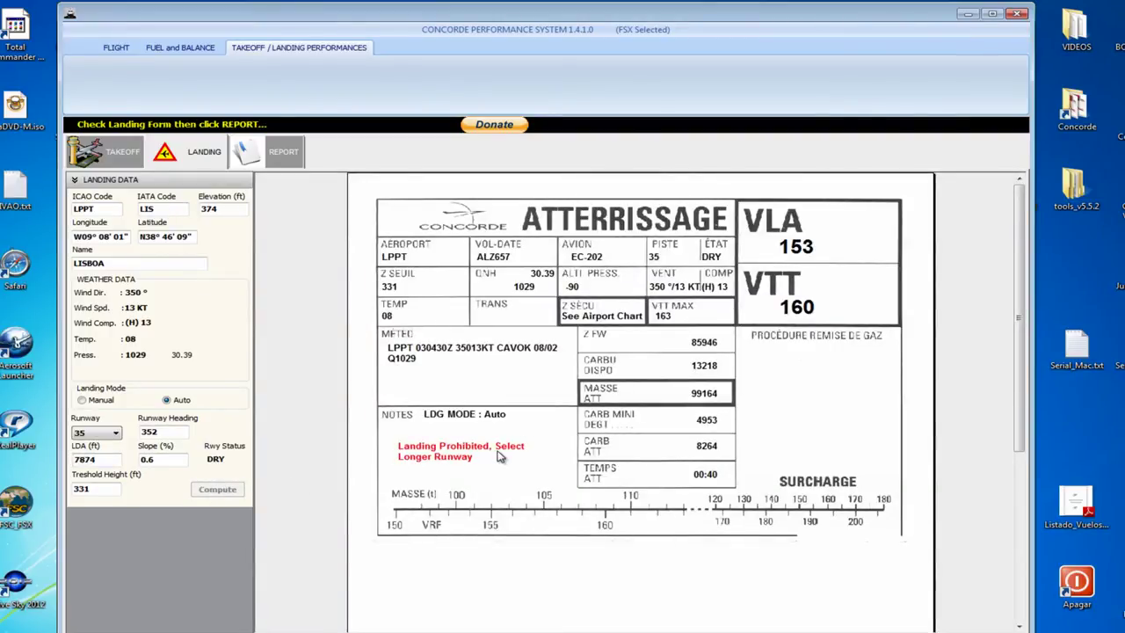
Switch the landing runway at LPPT to 03 and compute the landing performance
click(110, 433)
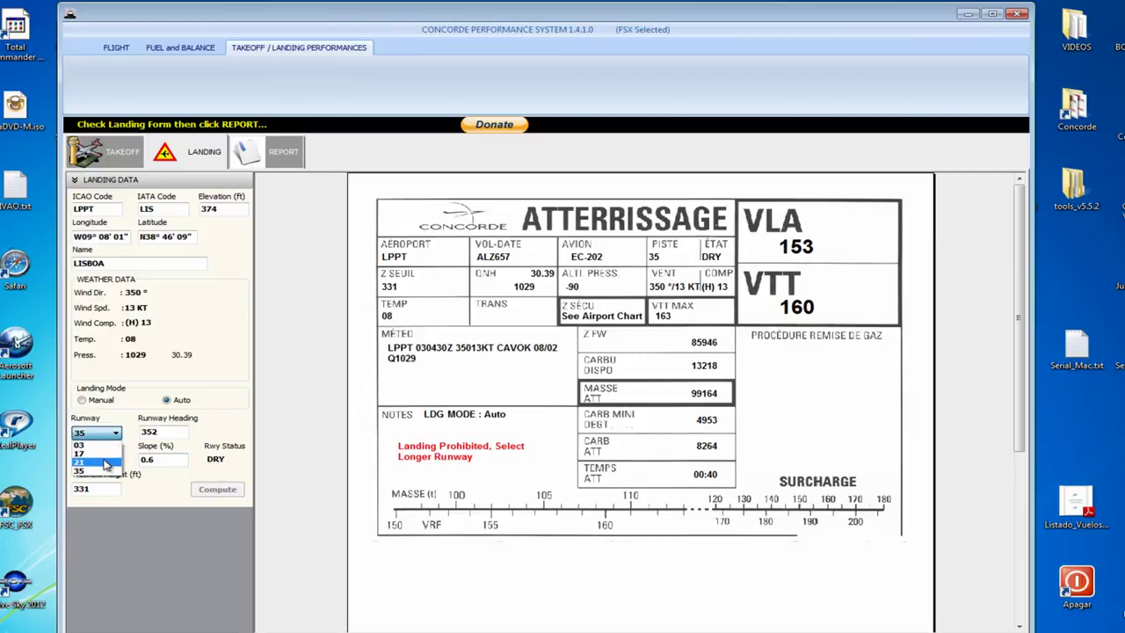
click(87, 445)
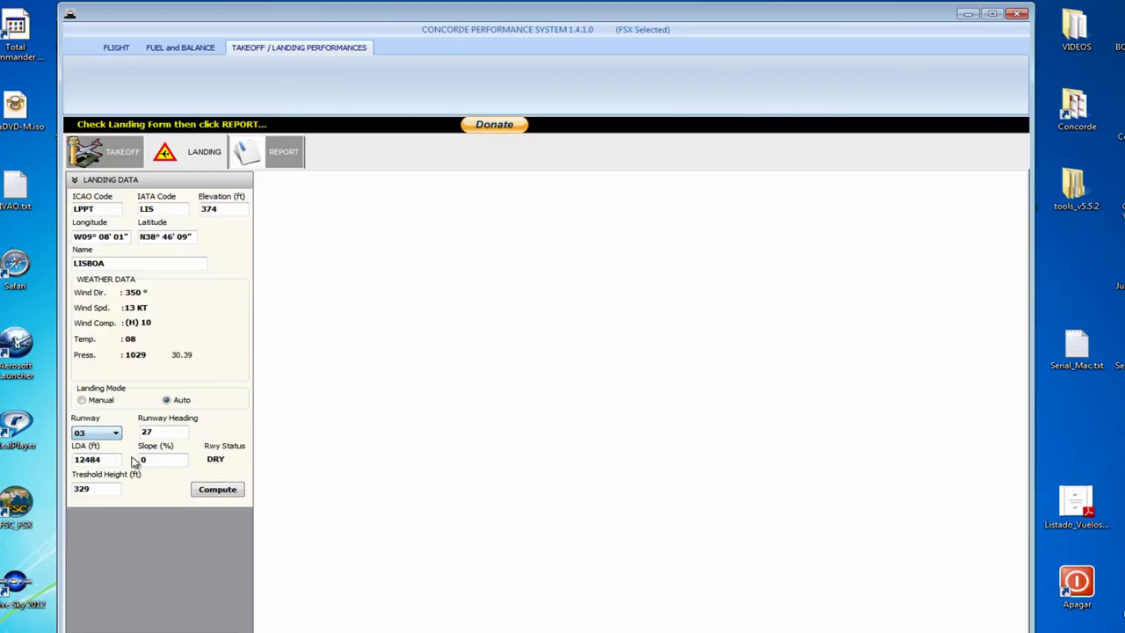
click(236, 489)
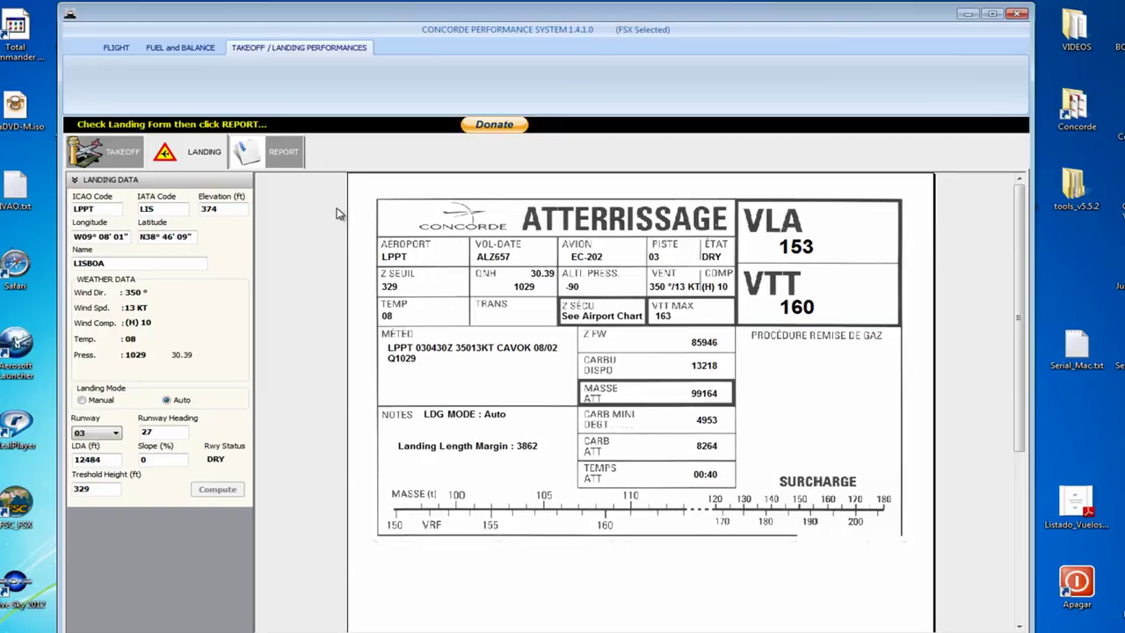
Produce the operational flight plan report and export the flight data to Concorde
click(274, 160)
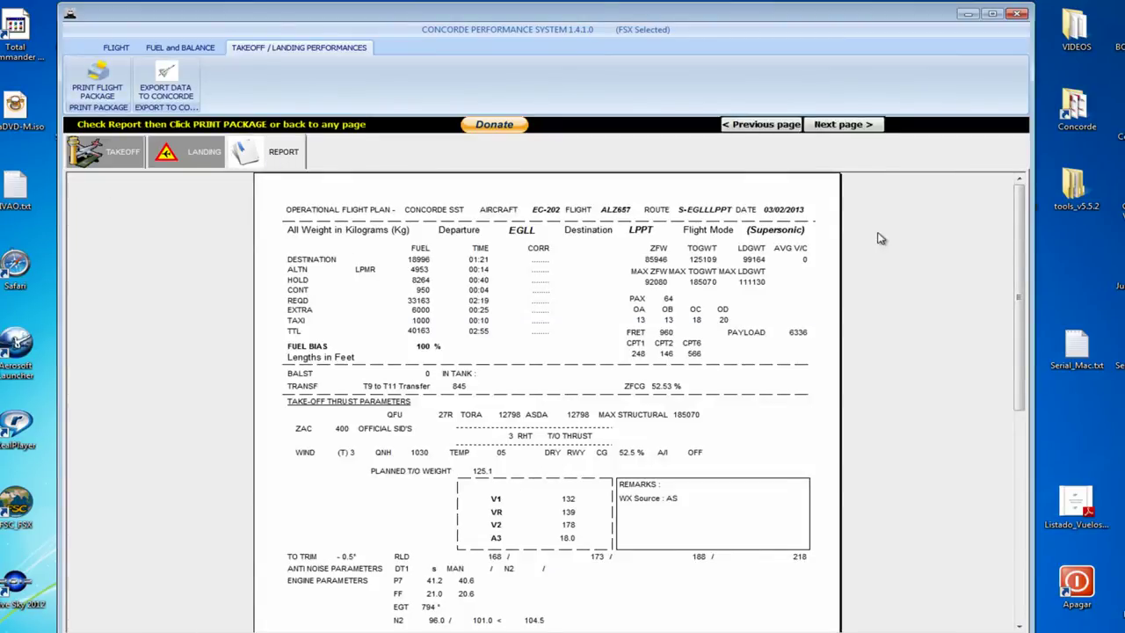
drag(1027, 199, 1024, 176)
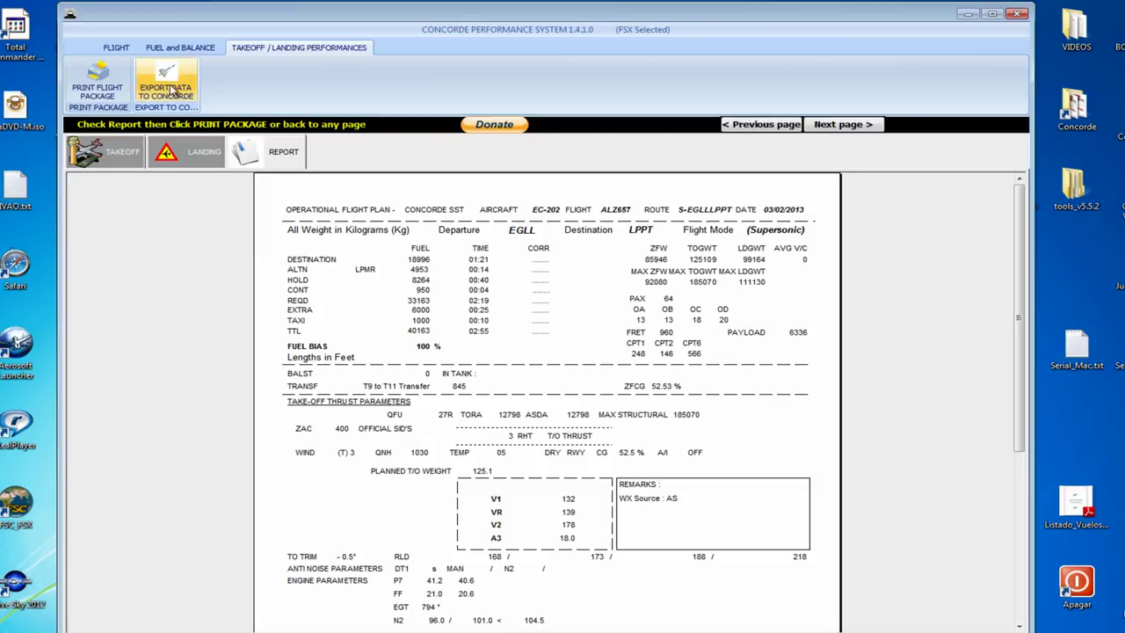
click(169, 77)
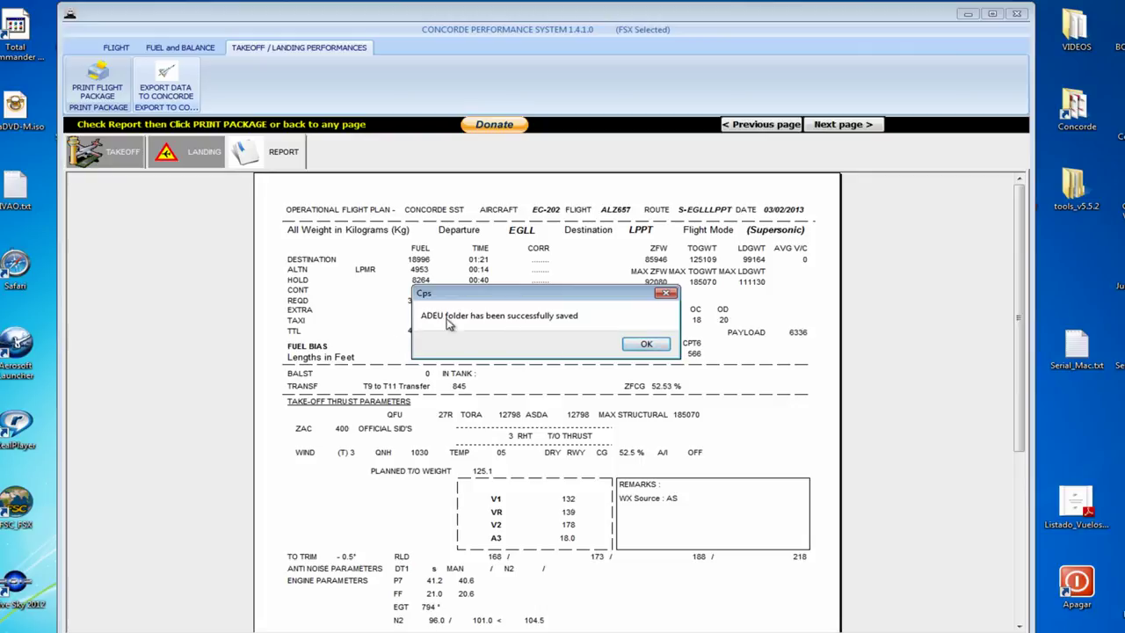
click(646, 344)
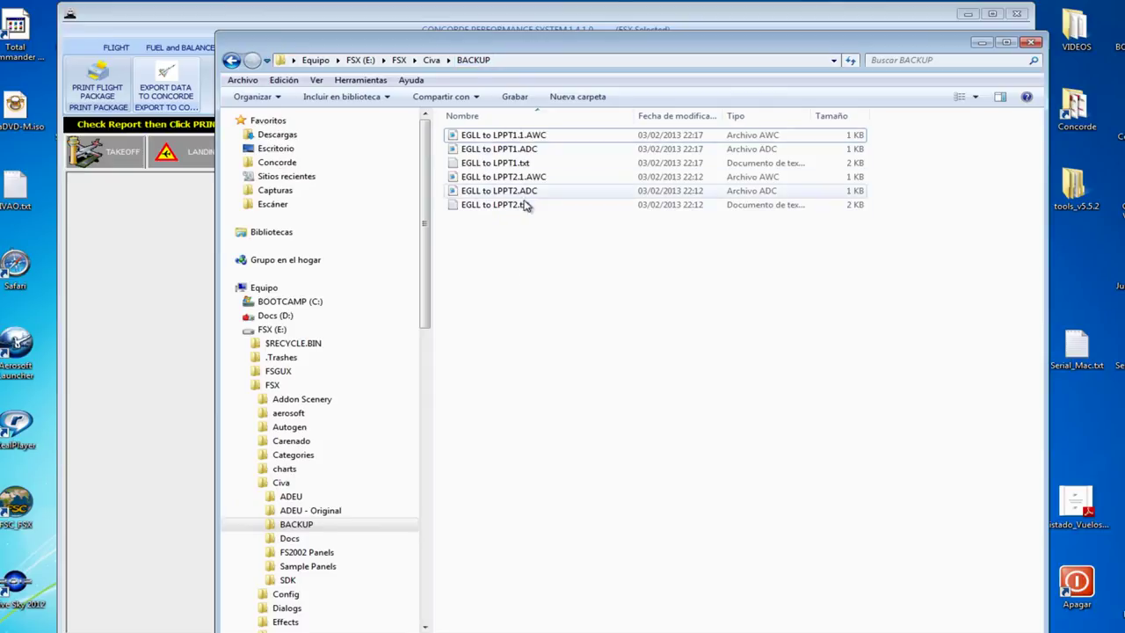
Examine the exported route files in Civa's ADEU folder alongside the ADEU - Original folder, and dismiss the export message
click(430, 60)
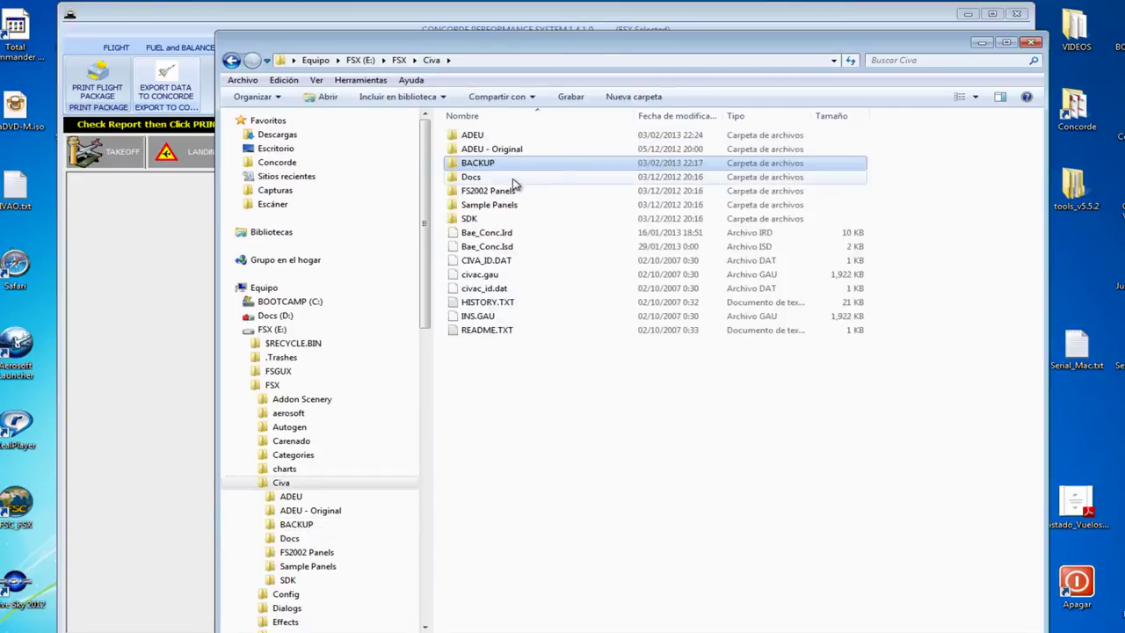
double_click(490, 137)
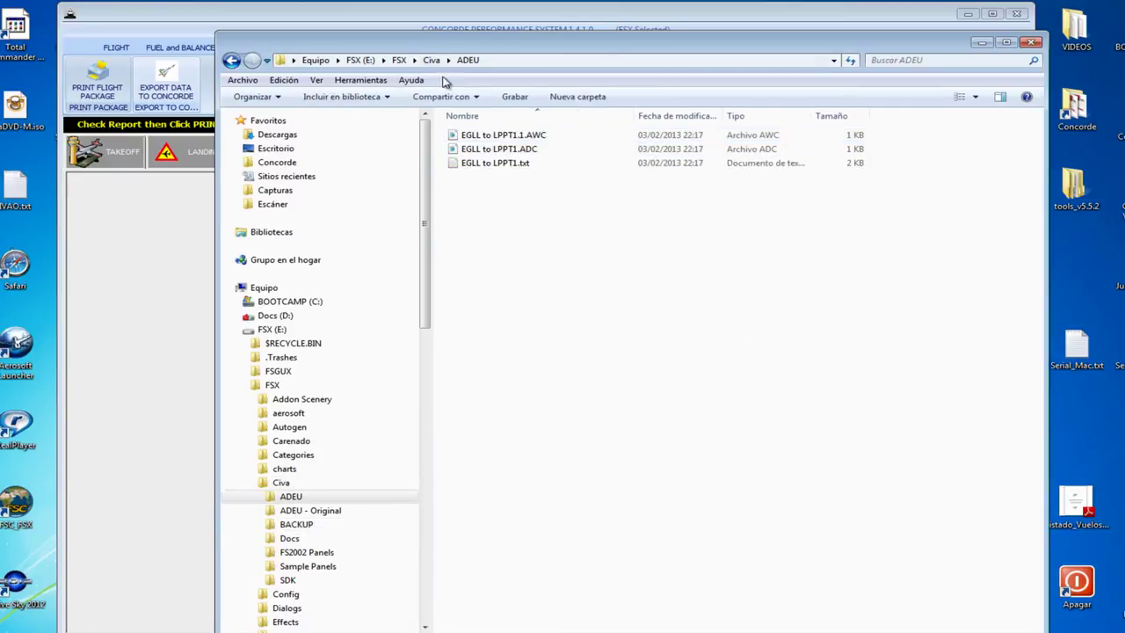
key(BackSpace)
double_click(497, 148)
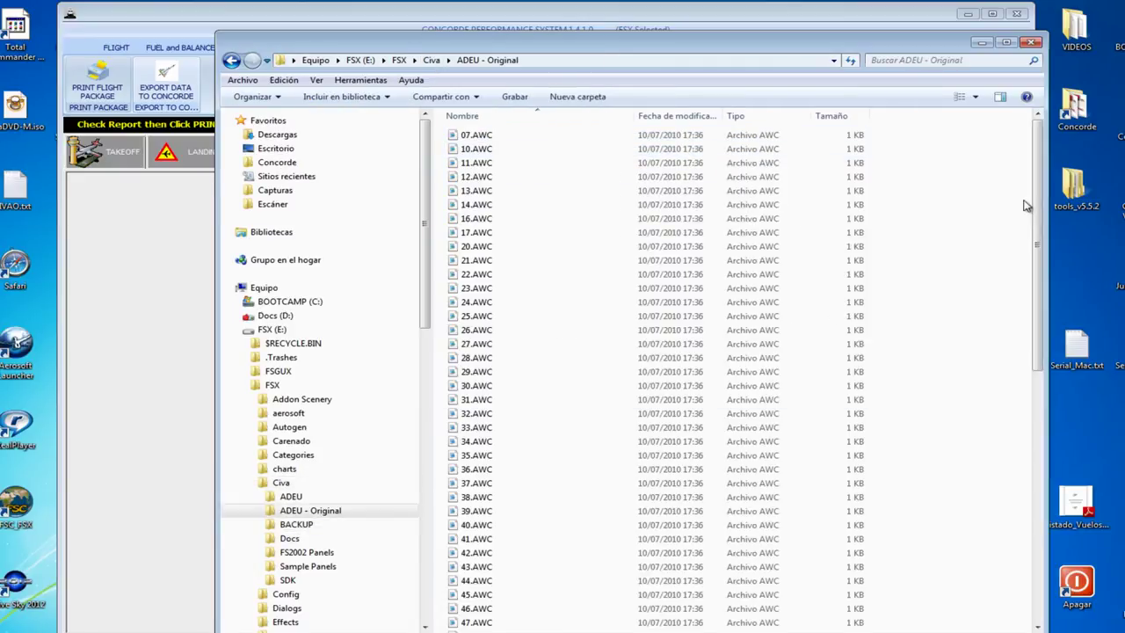
drag(1038, 152, 1035, 229)
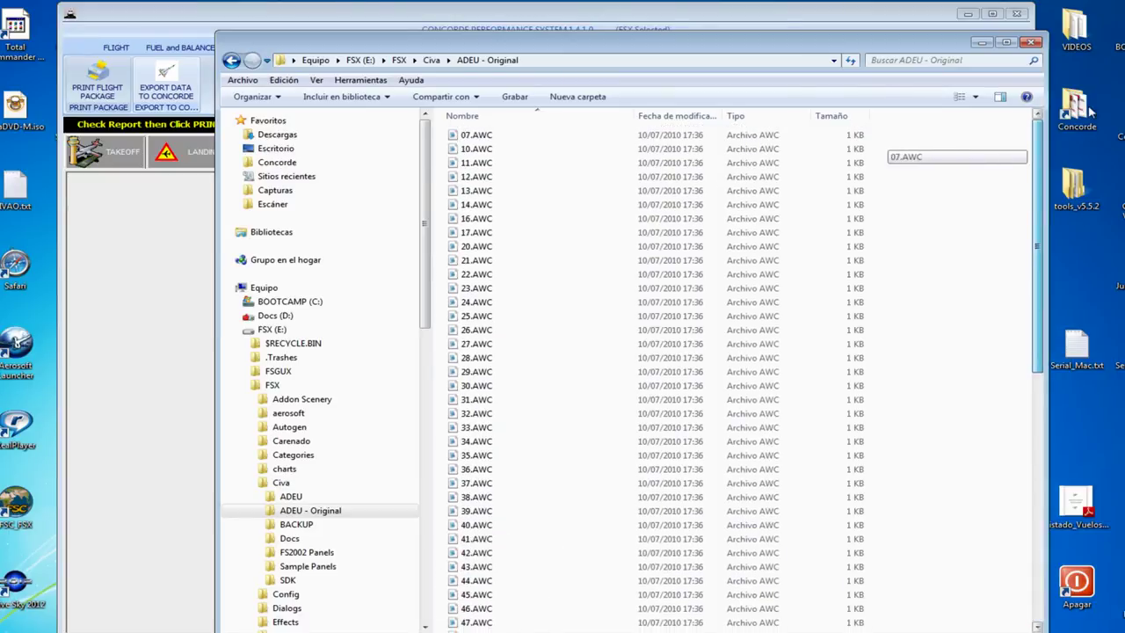
click(430, 60)
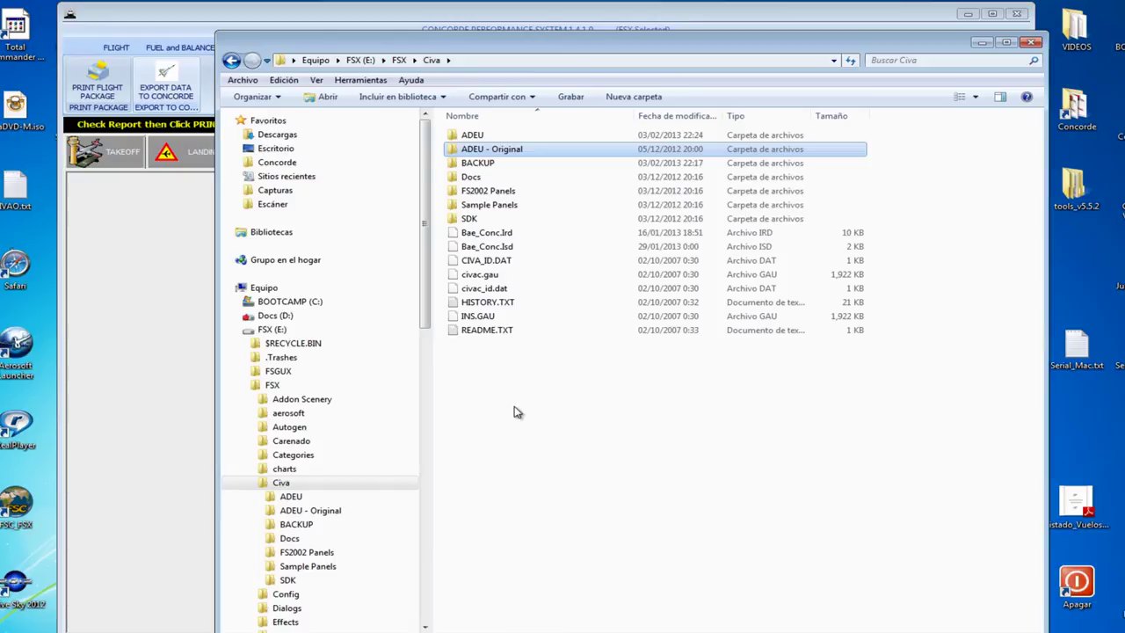
click(500, 135)
double_click(499, 135)
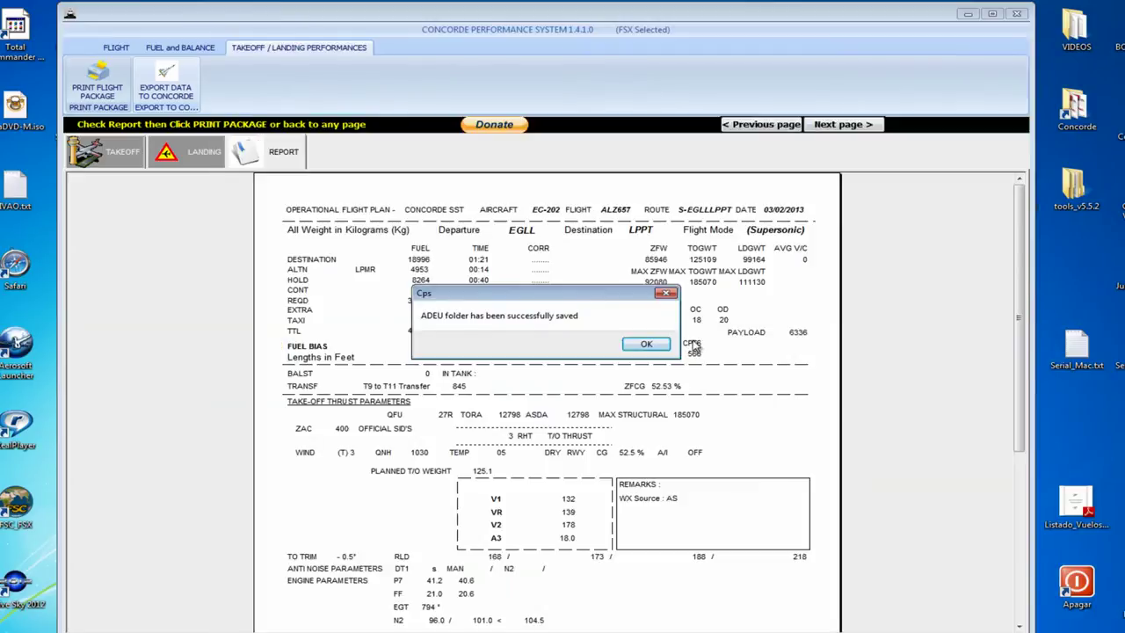
click(650, 345)
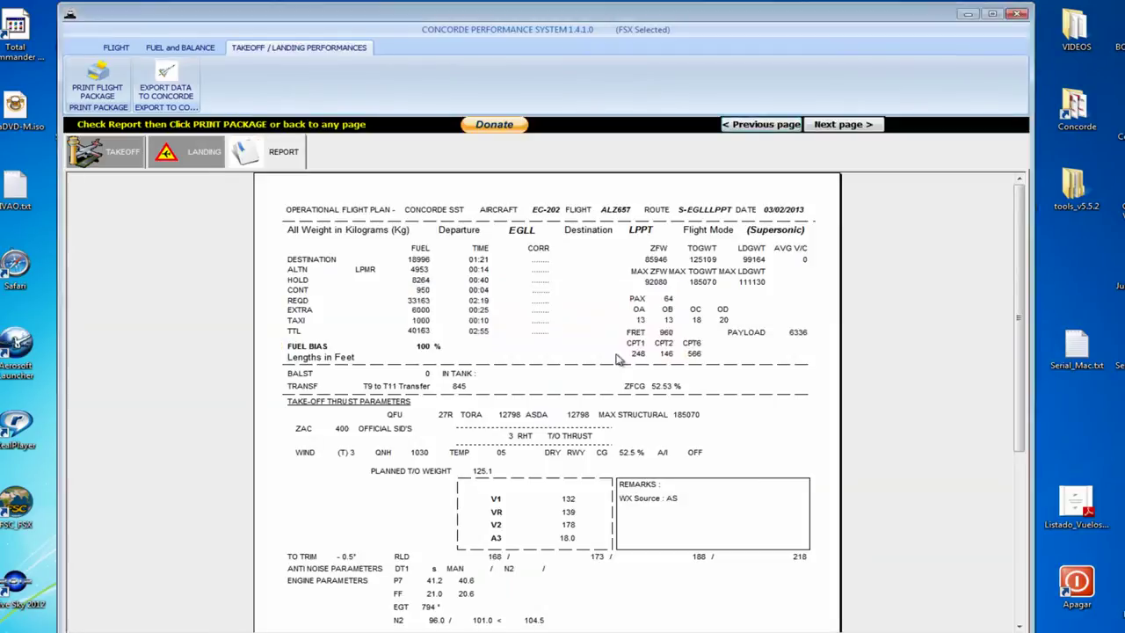
Print the flight package to the pdfFactory printer with all pages and one copy
click(101, 77)
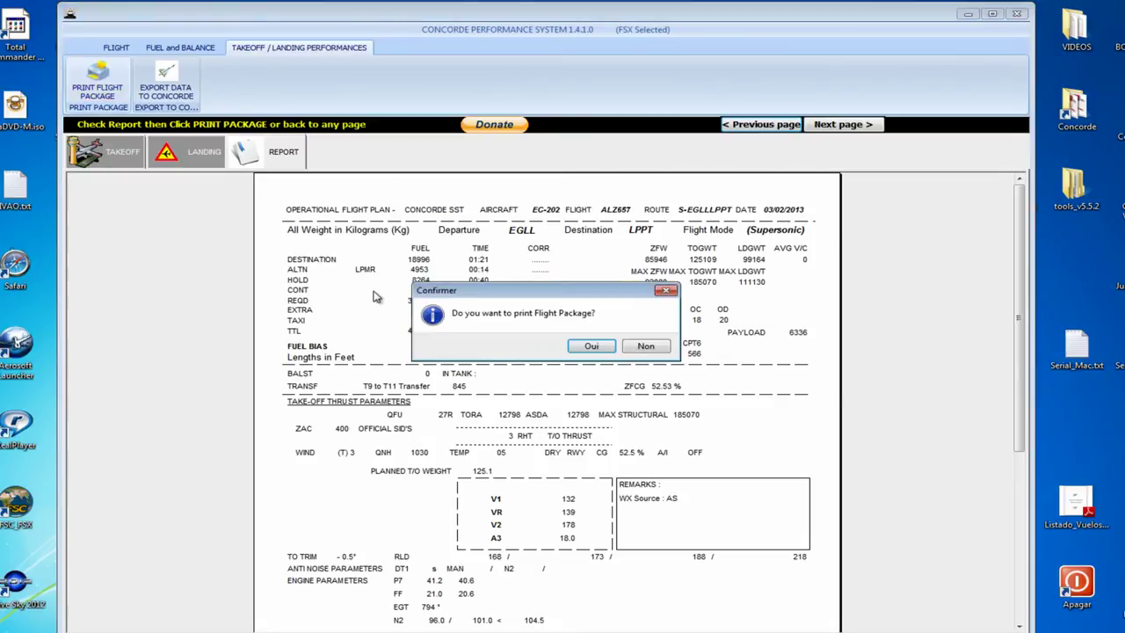
click(597, 344)
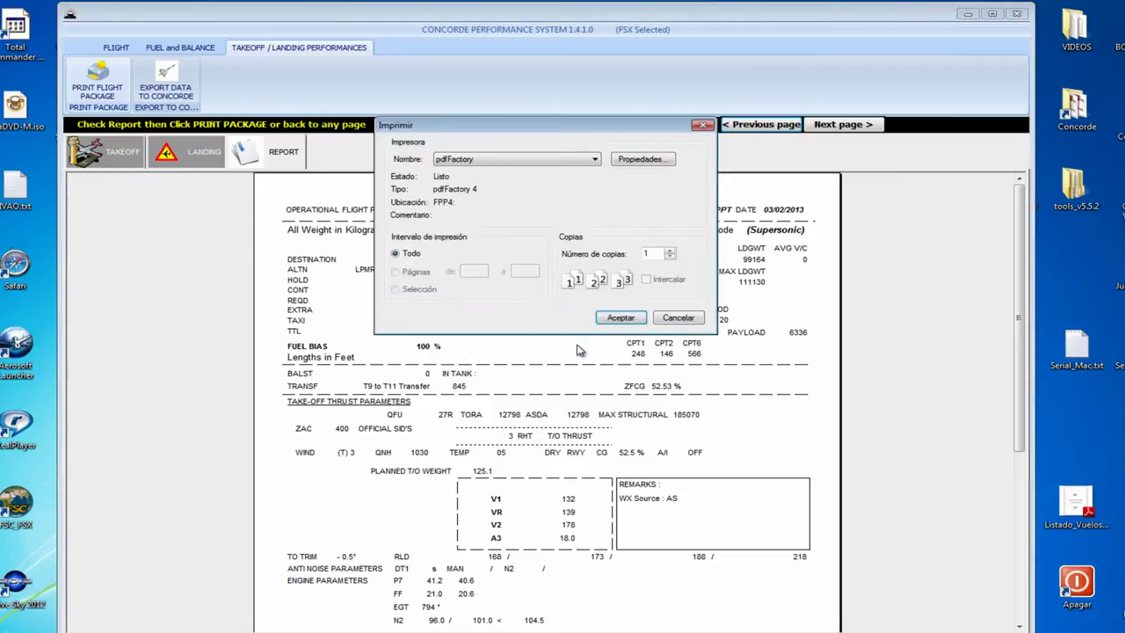
click(469, 166)
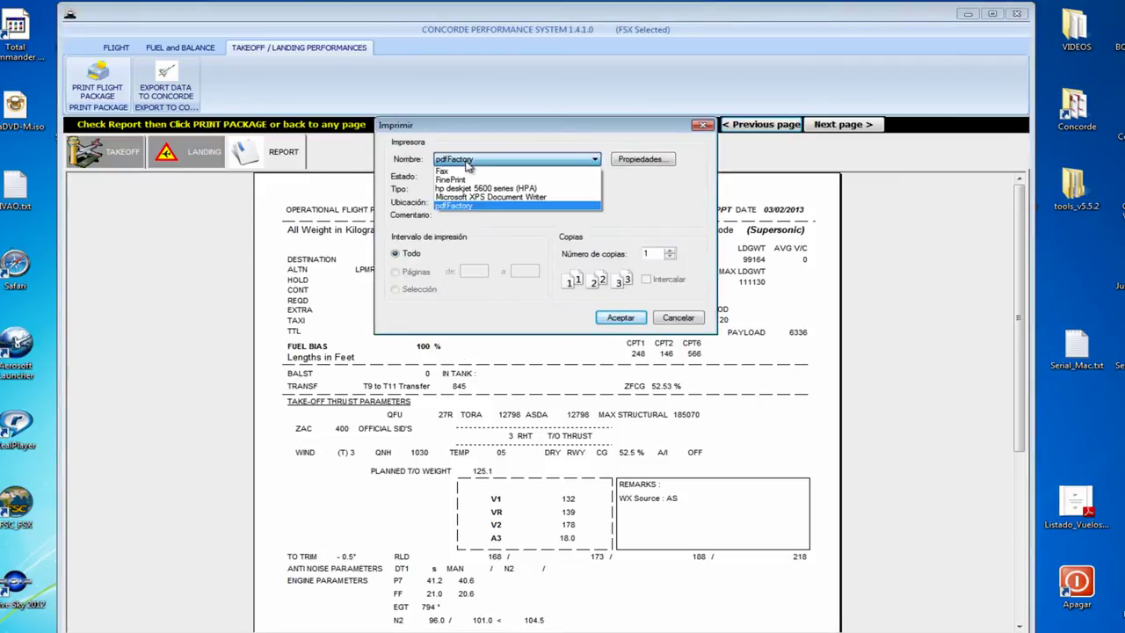
click(467, 162)
click(622, 318)
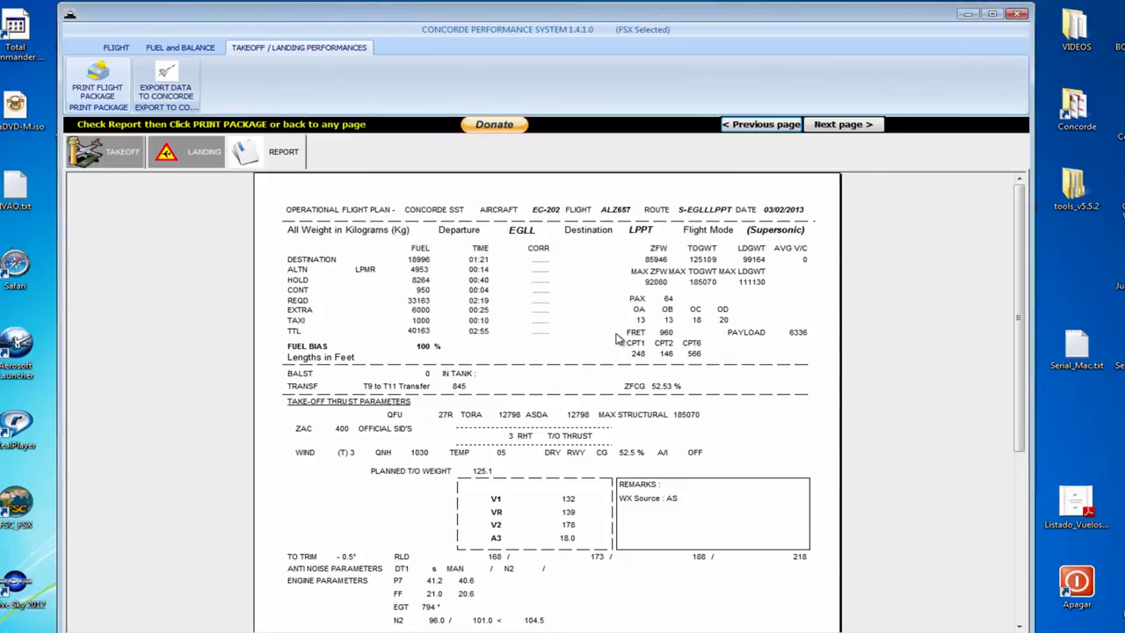